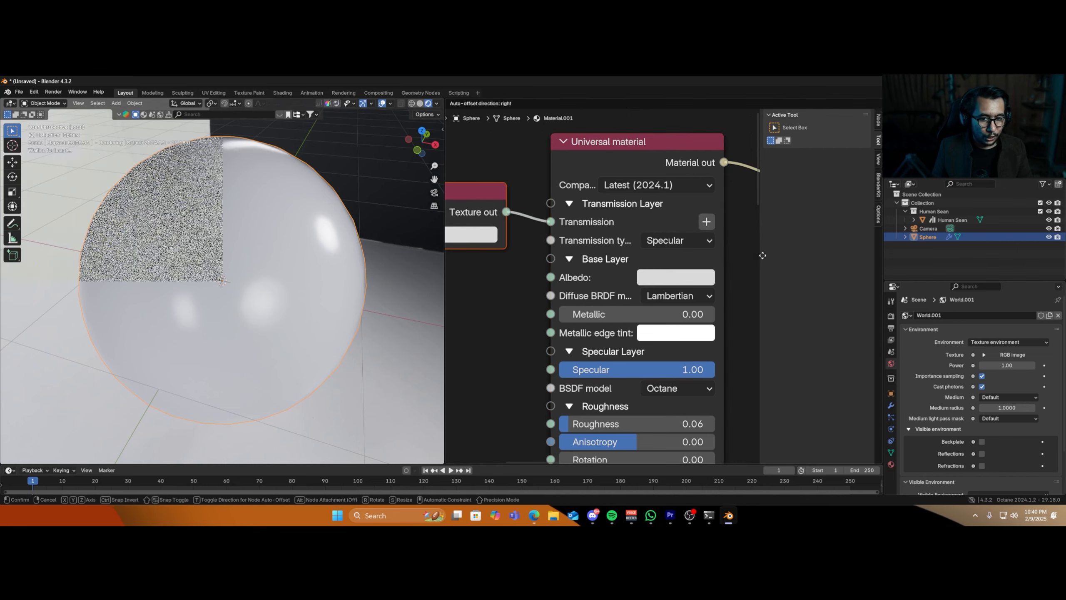
- Set the Universal material's albedo to black and reduce its roughness to 0.00 on the sphere
{"action": "scroll", "coordinate": [505, 290], "scroll_direction": "down", "scroll_amount": 1}
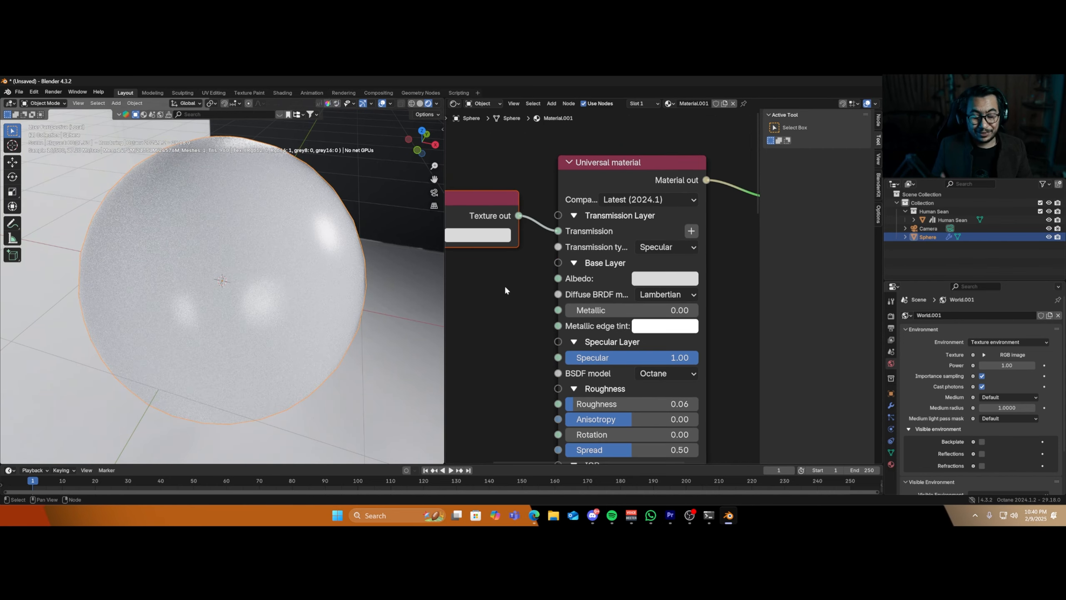
{"action": "middle_click_drag", "start_coordinate": [506, 288], "coordinate": [601, 293]}
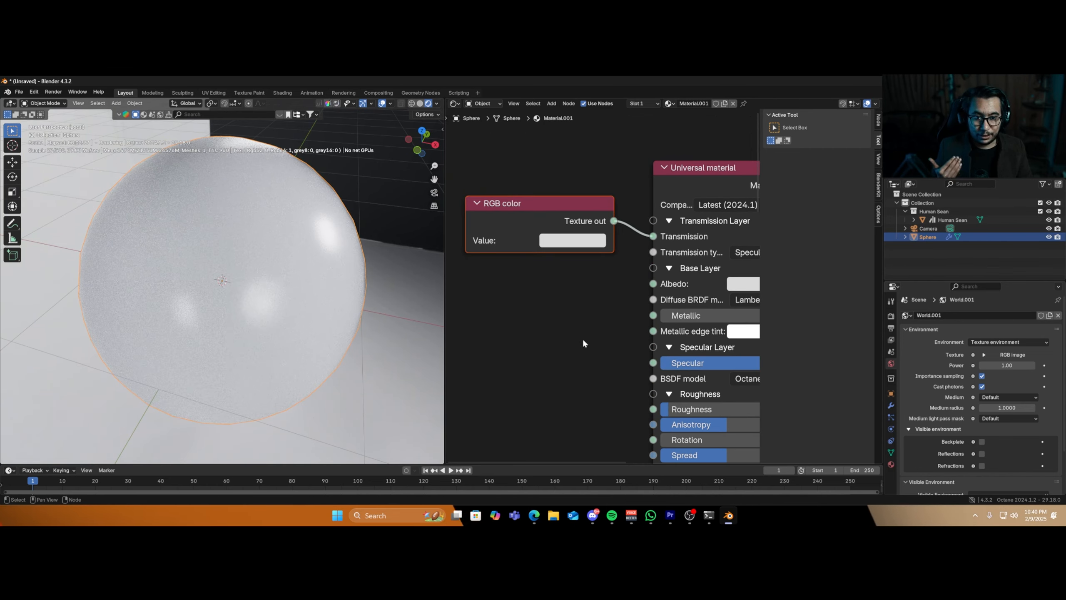
{"action": "scroll", "coordinate": [583, 340], "scroll_direction": "down", "scroll_amount": 2}
{"action": "middle_click_drag", "start_coordinate": [625, 353], "coordinate": [595, 341]}
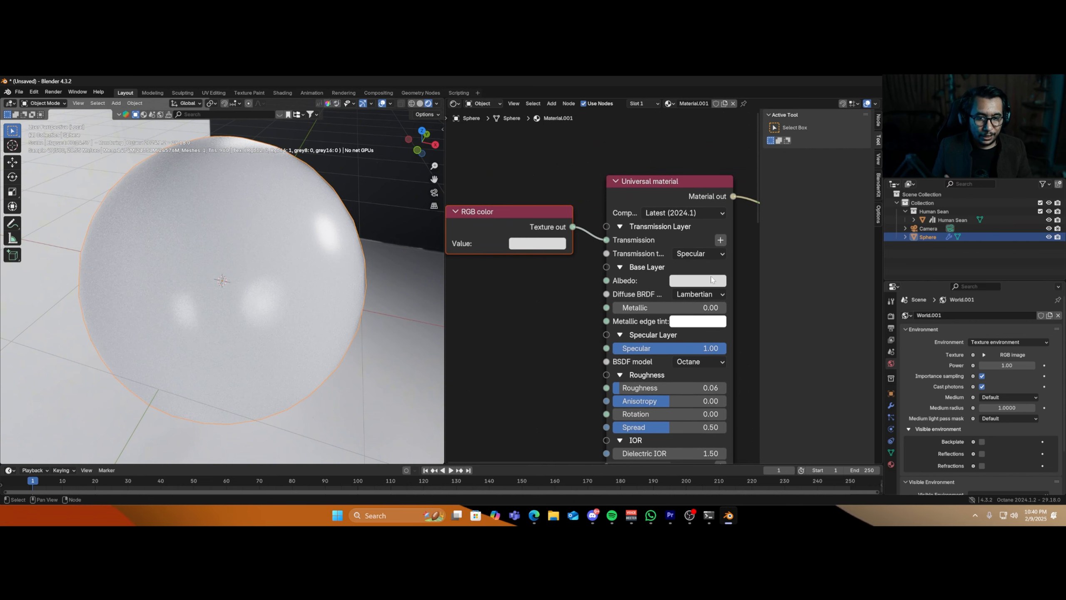
{"action": "left_click", "coordinate": [710, 281]}
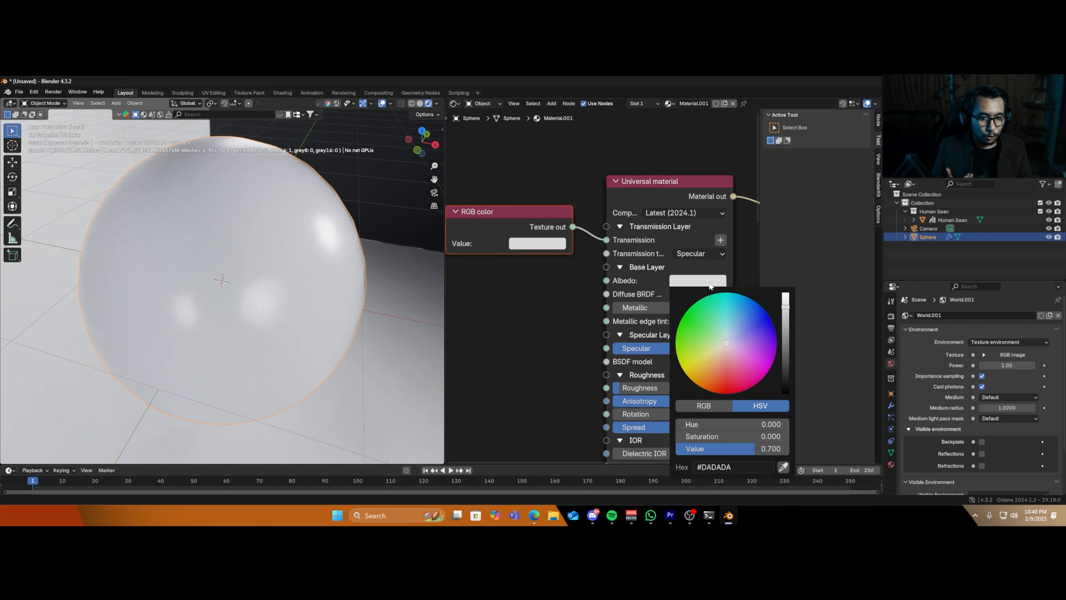
{"action": "left_click", "coordinate": [709, 285]}
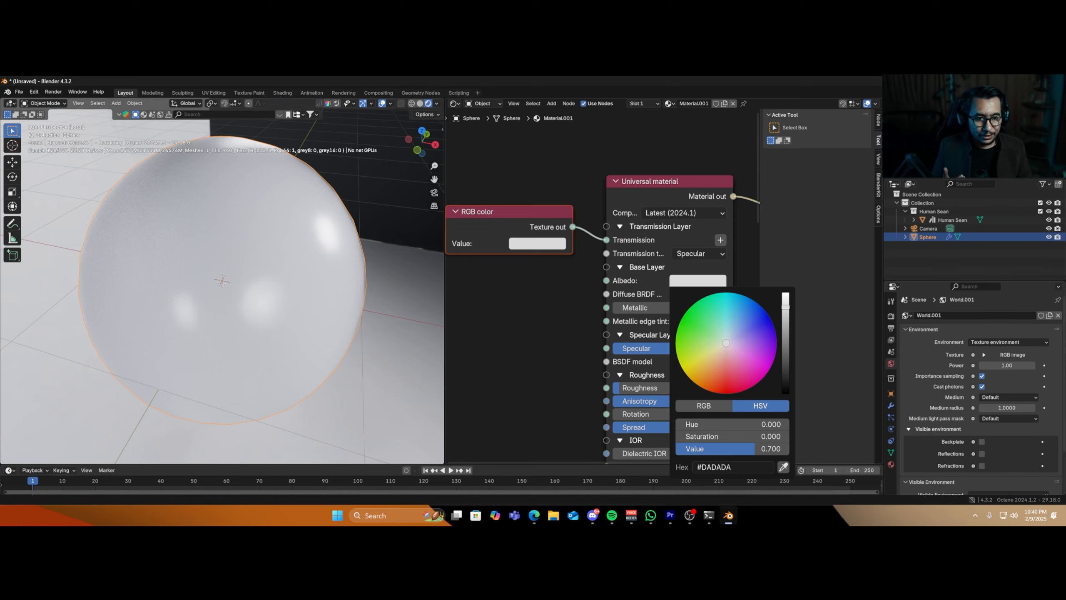
{"action": "left_click_drag", "start_coordinate": [751, 448], "coordinate": [688, 448]}
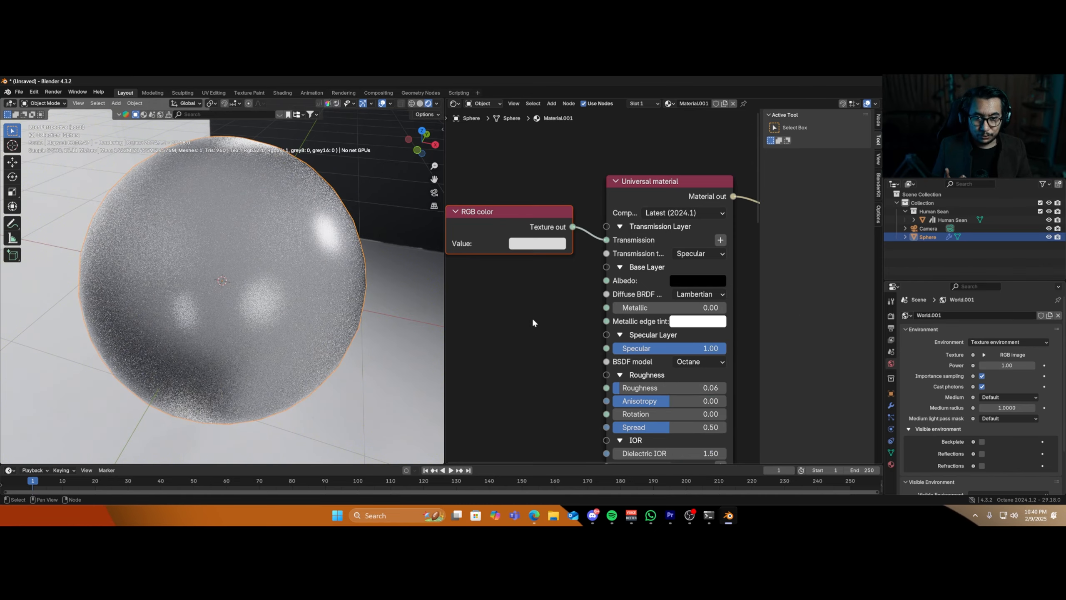
{"action": "left_click_drag", "start_coordinate": [688, 387], "coordinate": [674, 388]}
{"action": "middle_click_drag", "start_coordinate": [260, 355], "coordinate": [168, 333]}
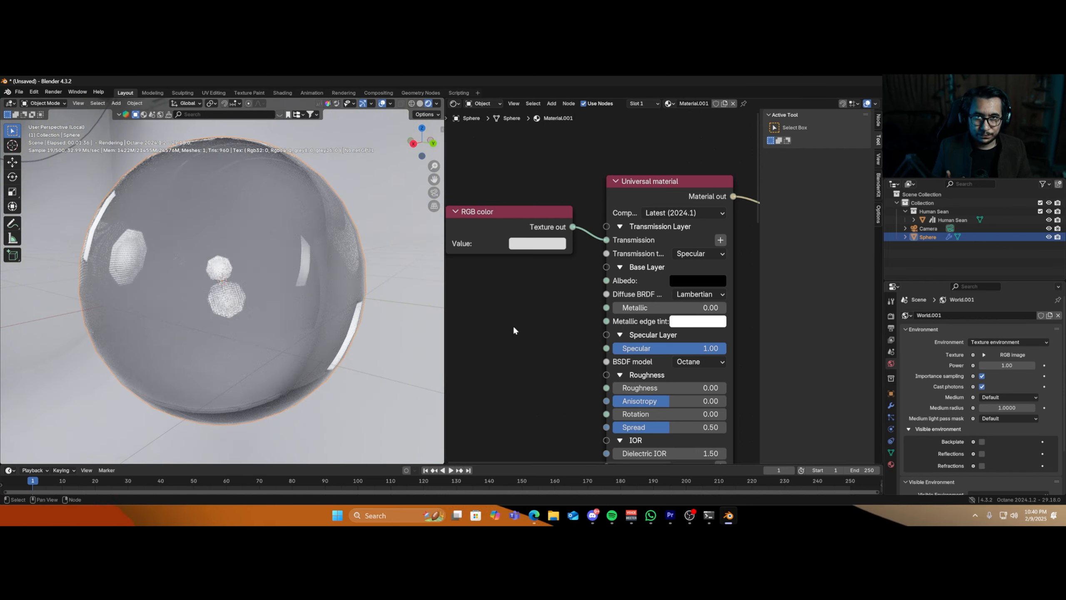
- Tint the RGB color node feeding the Transmission input a pale green
{"action": "scroll", "coordinate": [513, 327], "scroll_direction": "down", "scroll_amount": 1}
{"action": "middle_click_drag", "start_coordinate": [529, 326], "coordinate": [591, 338]}
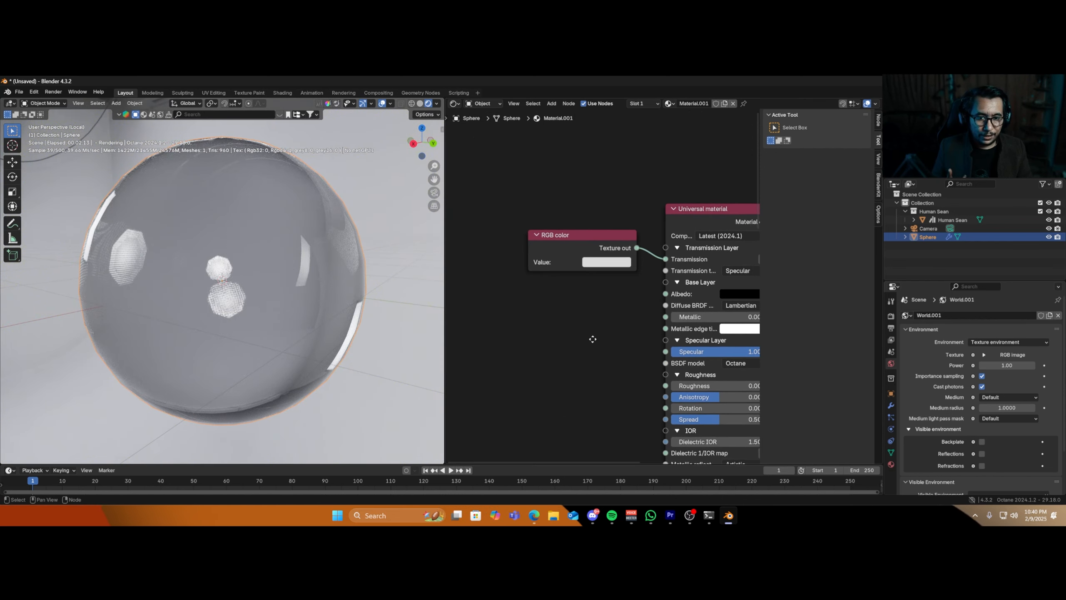
{"action": "left_click", "coordinate": [604, 261]}
{"action": "left_click_drag", "start_coordinate": [619, 162], "coordinate": [627, 139]}
{"action": "middle_click_drag", "start_coordinate": [609, 363], "coordinate": [521, 357]}
{"action": "left_click_drag", "start_coordinate": [596, 311], "coordinate": [563, 314]}
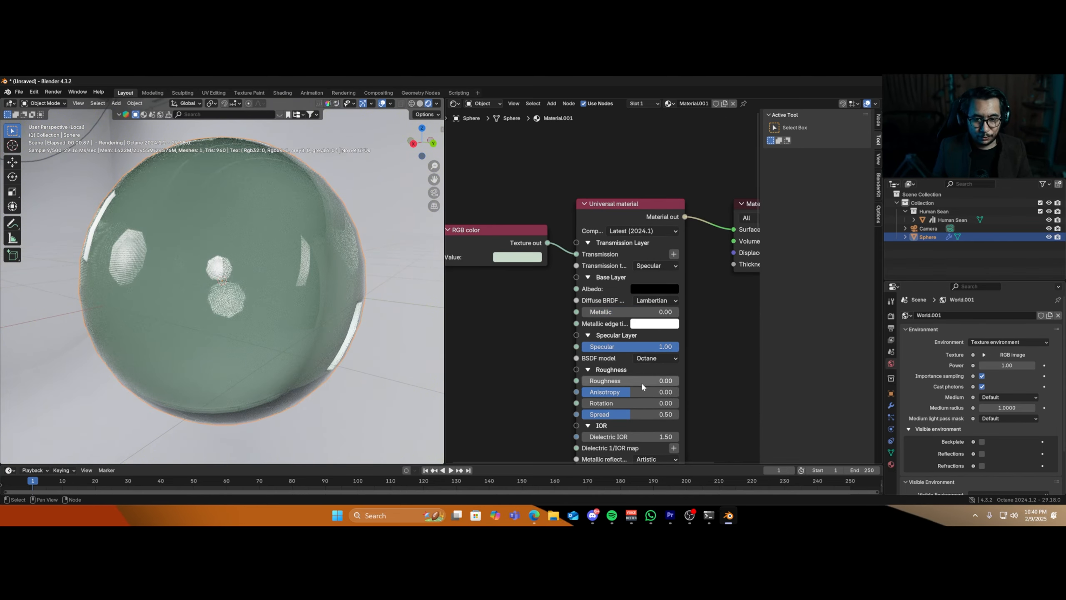
- Try a roughness of 0.18 on the green glass, then lower it to 0.10 and inspect the sphere
{"action": "mouse_move", "coordinate": [642, 383]}
{"action": "left_mouse_down"}
{"action": "mouse_move", "coordinate": [664, 382]}
{"action": "mouse_move", "coordinate": [651, 383]}
{"action": "left_mouse_up"}
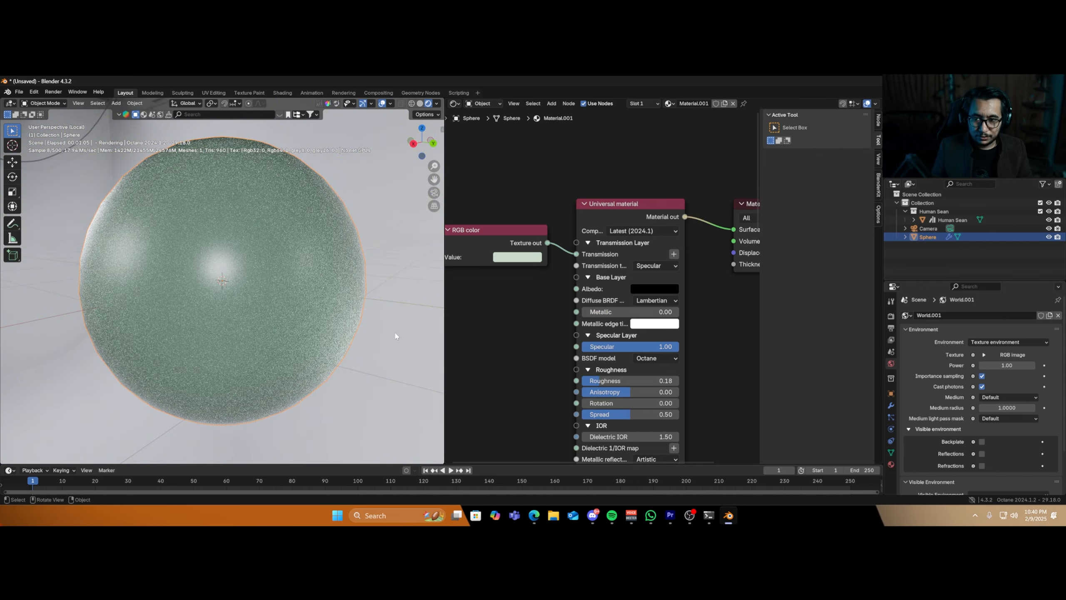
{"action": "middle_click_drag", "start_coordinate": [320, 333], "coordinate": [294, 361]}
{"action": "left_click", "coordinate": [629, 381]}
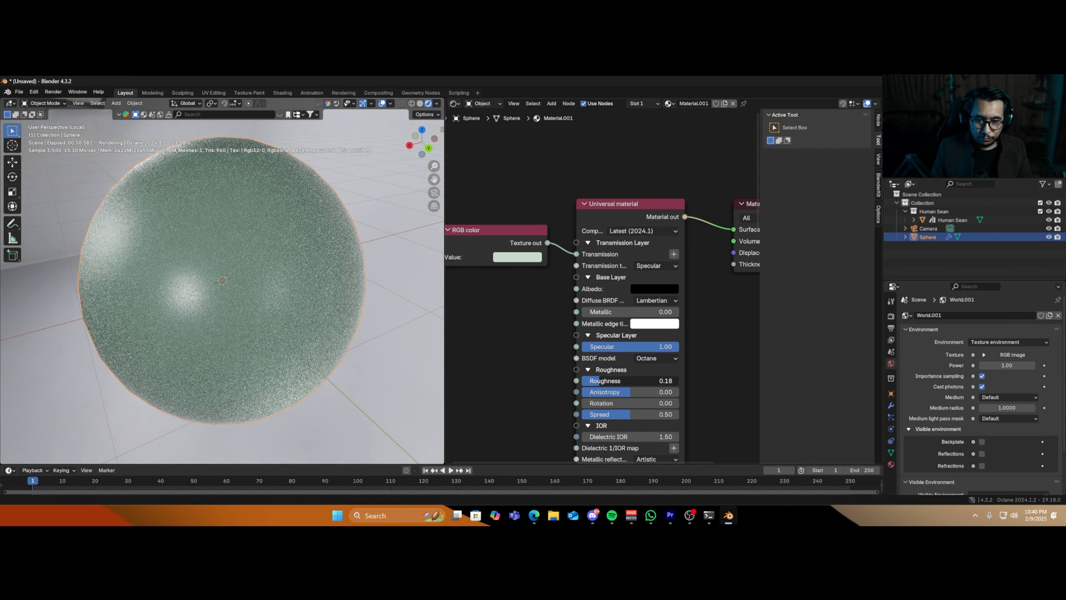
{"action": "type", "text": "0.1"}
{"action": "key", "text": "Return"}
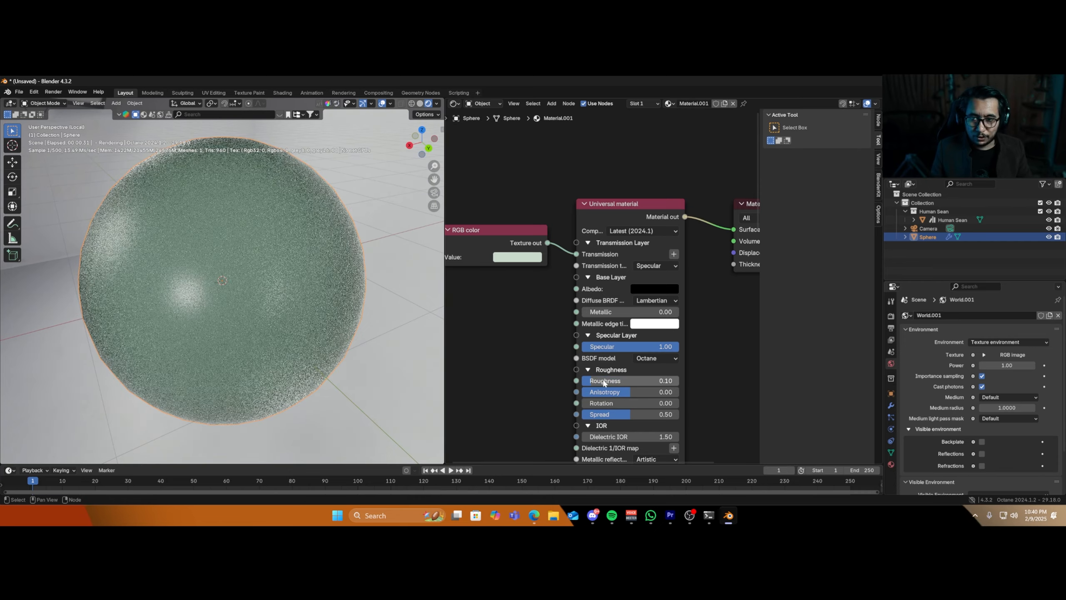
{"action": "middle_click_drag", "start_coordinate": [180, 333], "coordinate": [399, 348]}
{"action": "scroll", "coordinate": [587, 385], "scroll_direction": "down", "scroll_amount": 1}
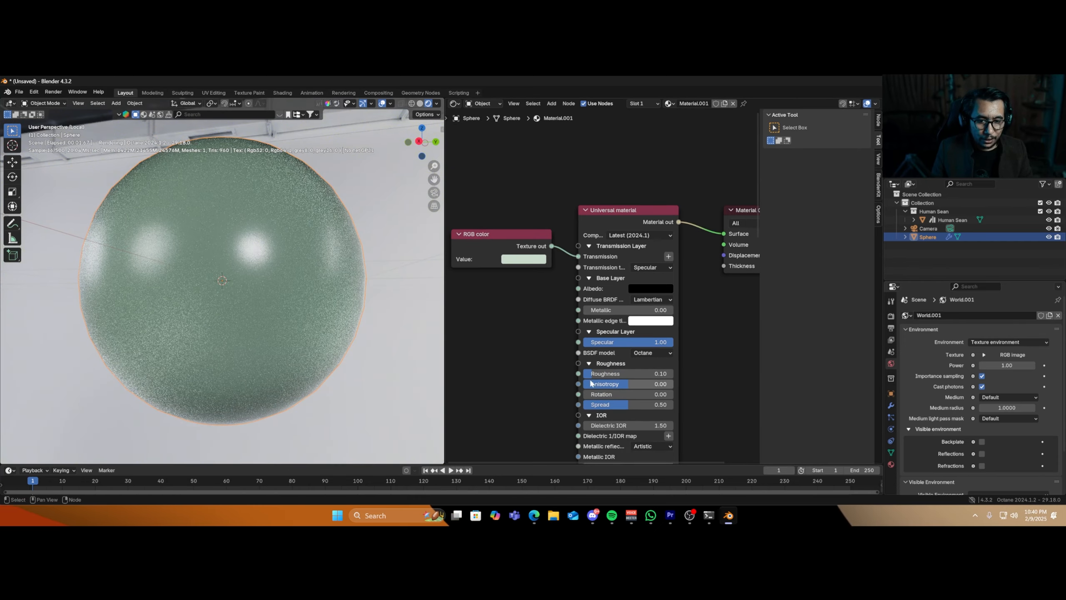
- Try a Dielectric IOR of 1.35 on the Universal material and check the sphere's refraction
{"action": "middle_click_drag", "start_coordinate": [557, 396], "coordinate": [595, 308]}
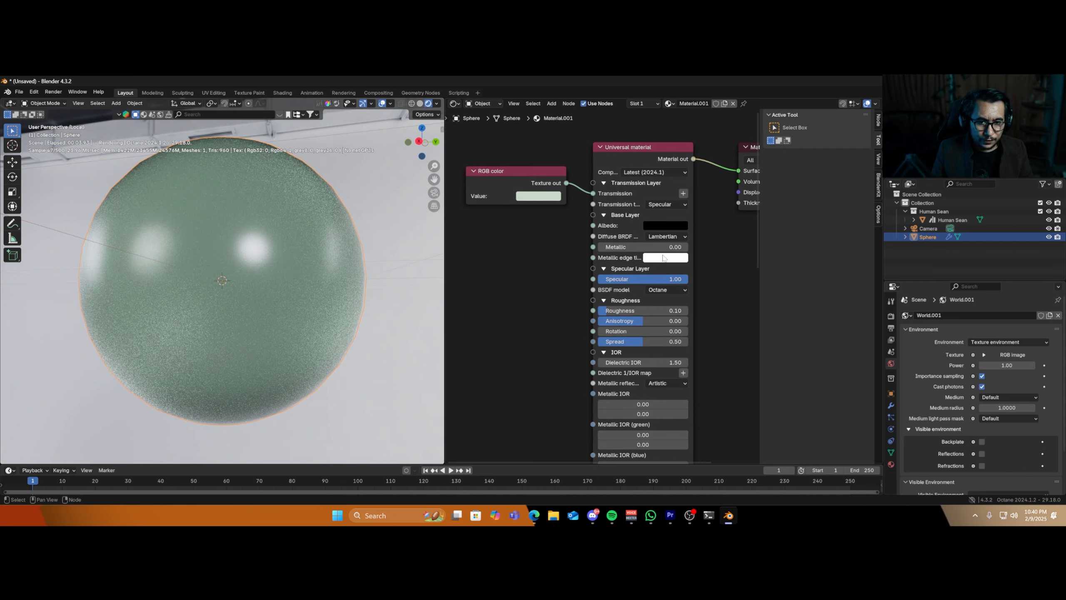
{"action": "left_click", "coordinate": [663, 257]}
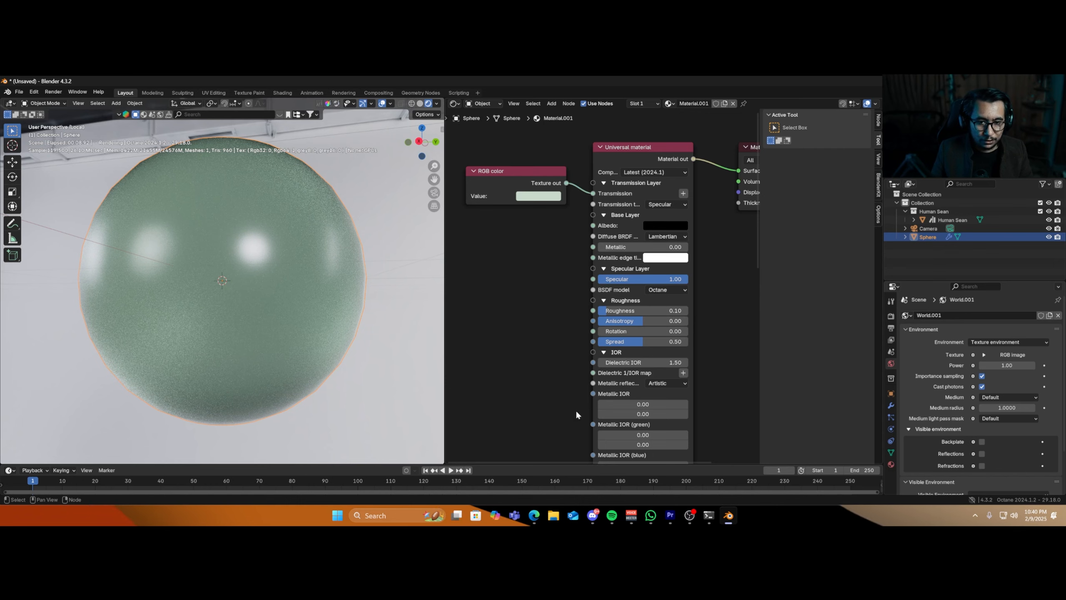
{"action": "middle_click_drag", "start_coordinate": [576, 414], "coordinate": [566, 359]}
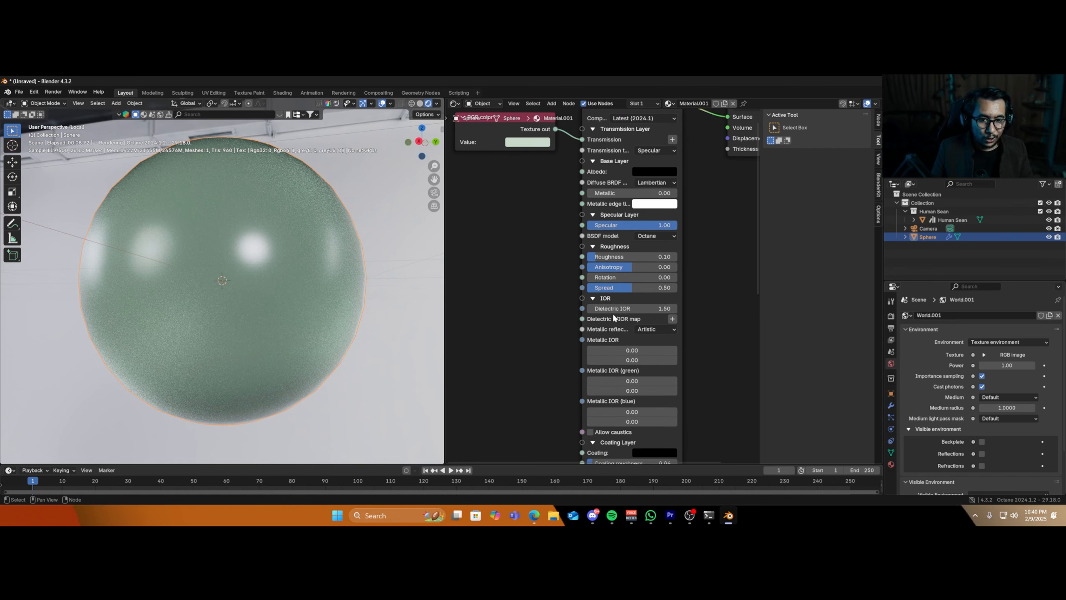
{"action": "left_click", "coordinate": [624, 308]}
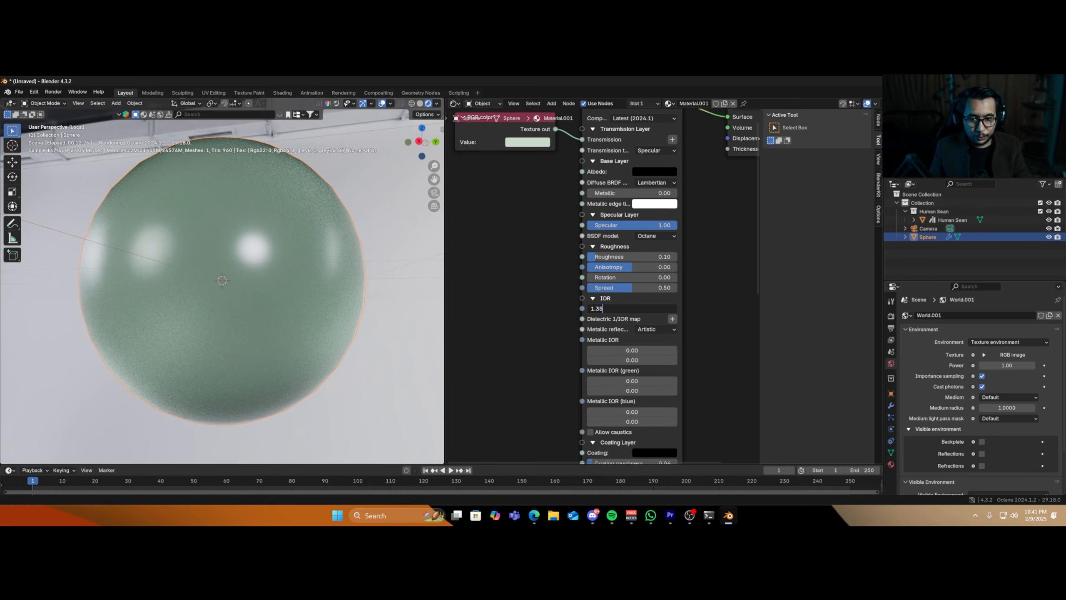
{"action": "key", "text": "Return"}
{"action": "middle_click_drag", "start_coordinate": [253, 319], "coordinate": [153, 359]}
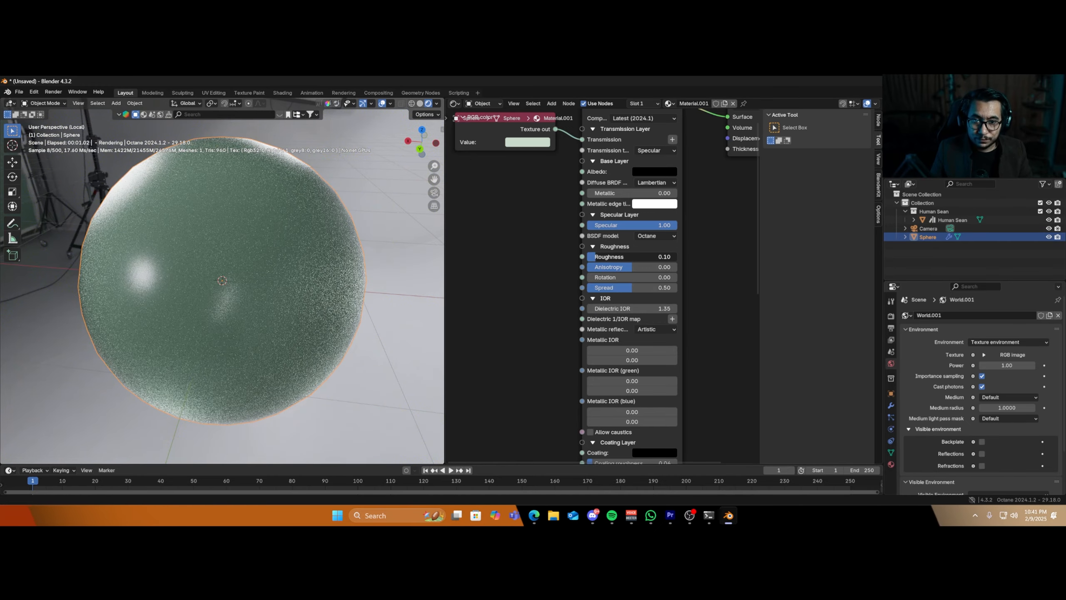
- Reduce the roughness to 0.00 and lower the Dielectric IOR to 1.0
{"action": "left_click_drag", "start_coordinate": [596, 257], "coordinate": [586, 256]}
{"action": "middle_click_drag", "start_coordinate": [232, 350], "coordinate": [238, 331]}
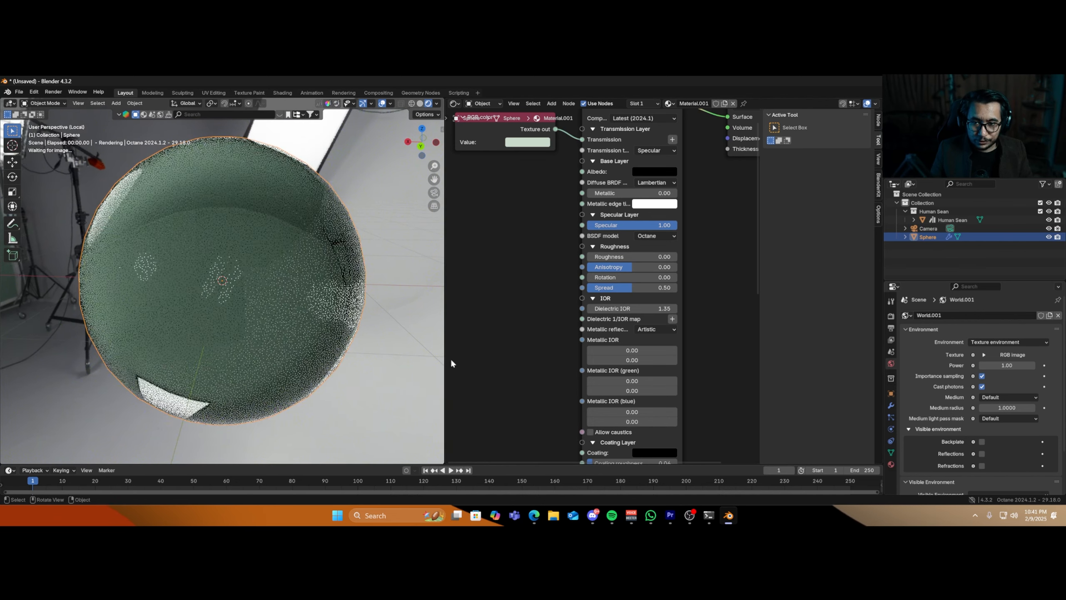
{"action": "left_click_drag", "start_coordinate": [631, 310], "coordinate": [604, 309]}
- Set the Universal material's Dielectric IOR to 1.5
{"action": "left_click", "coordinate": [633, 310]}
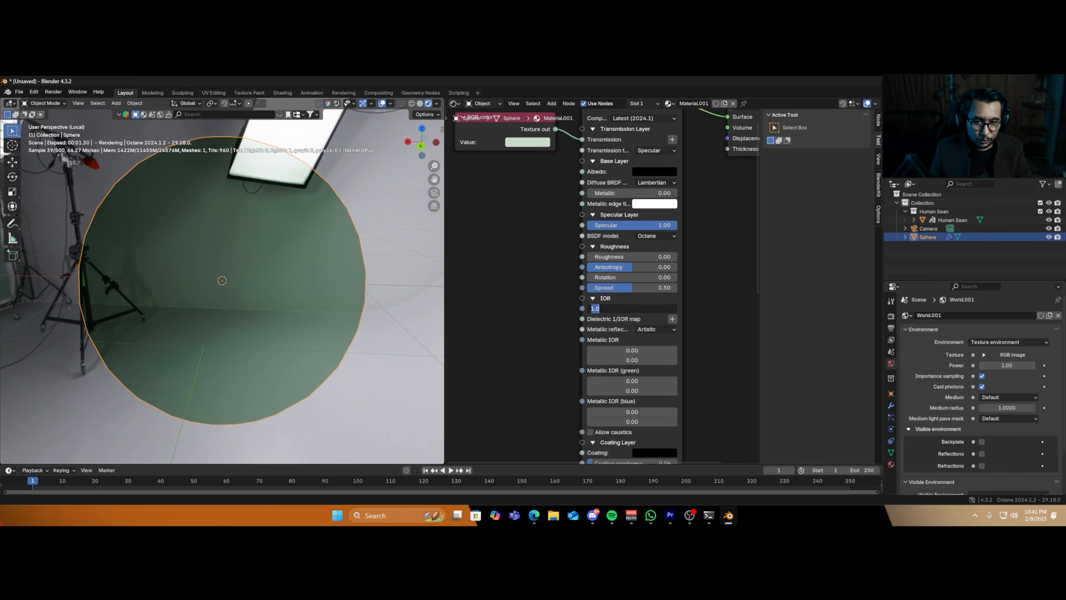
{"action": "type", "text": "1.5"}
{"action": "key", "text": "Return"}
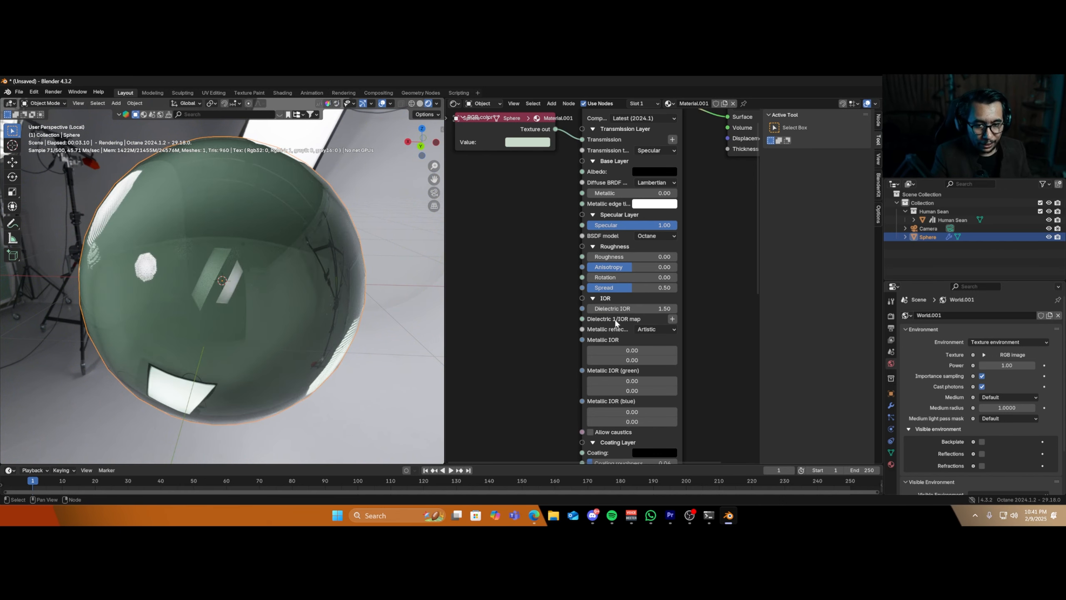
- Add a Gradient map node to the Dielectric 1/IOR map input and place it beside the Universal material
{"action": "left_click", "coordinate": [672, 319]}
{"action": "mouse_move", "coordinate": [672, 322]}
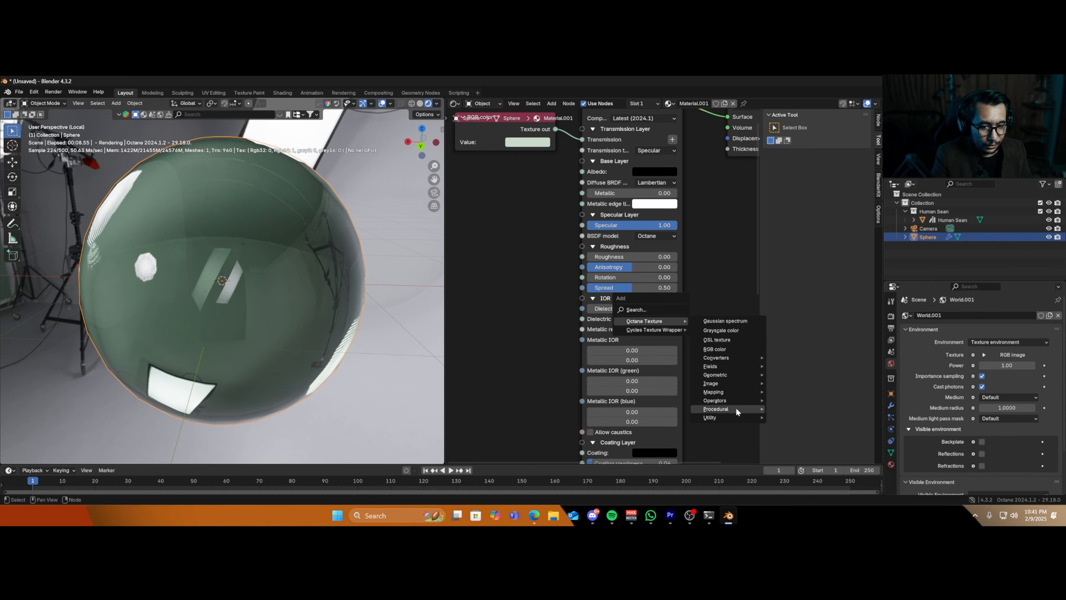
{"action": "mouse_move", "coordinate": [735, 409]}
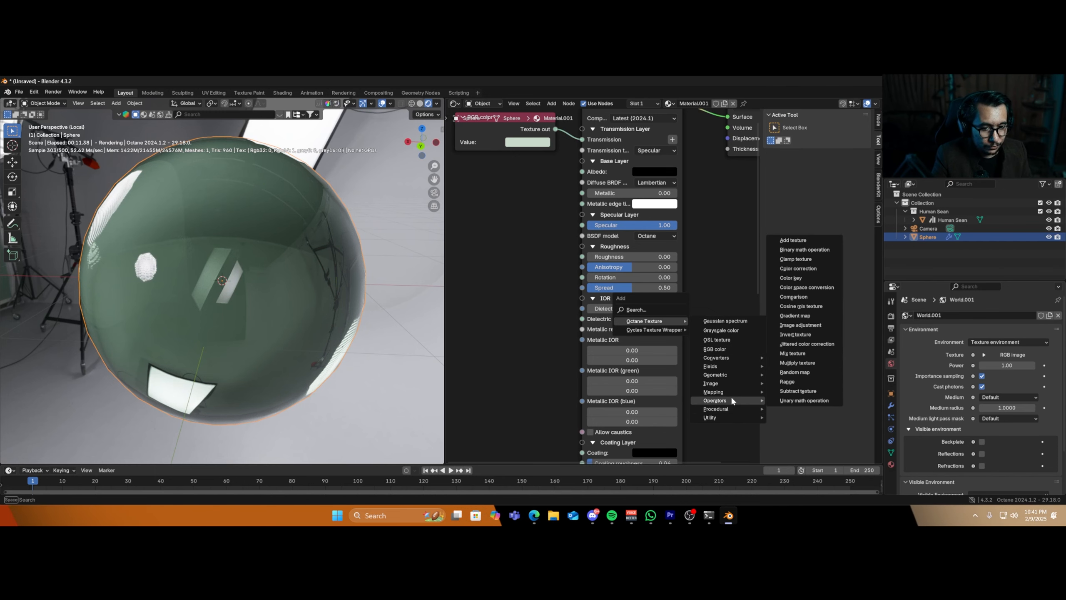
{"action": "left_click", "coordinate": [643, 310]}
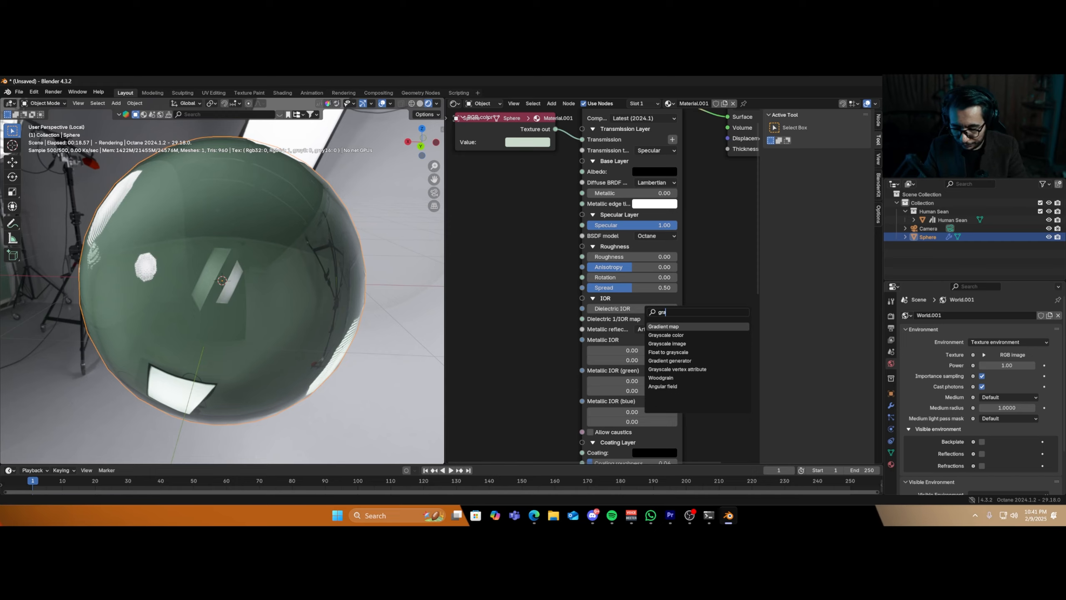
{"action": "type", "text": "grad"}
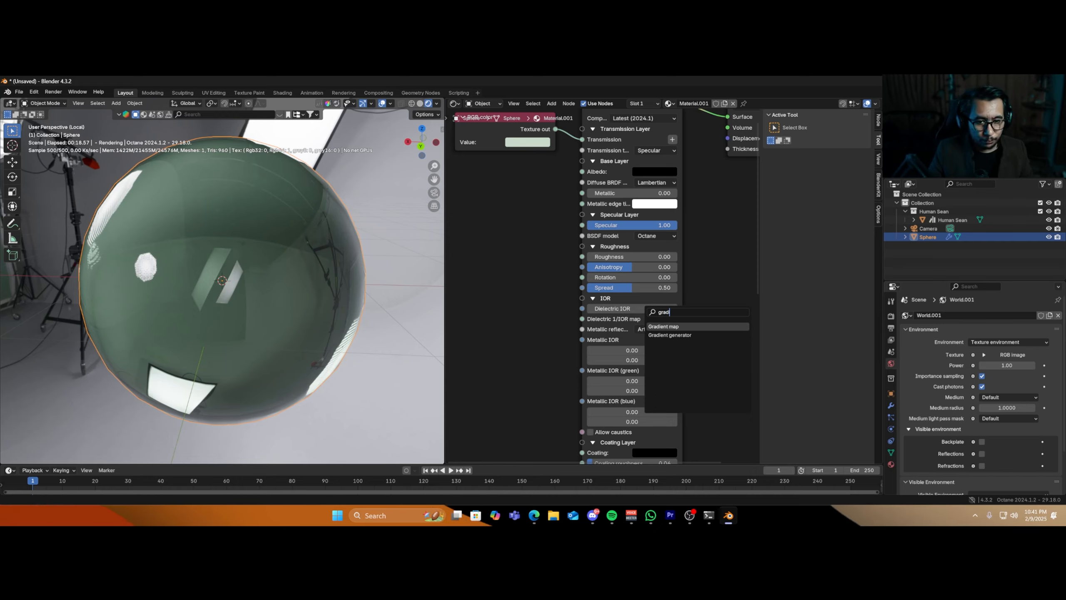
{"action": "key", "text": "Return"}
{"action": "left_click", "coordinate": [490, 294]}
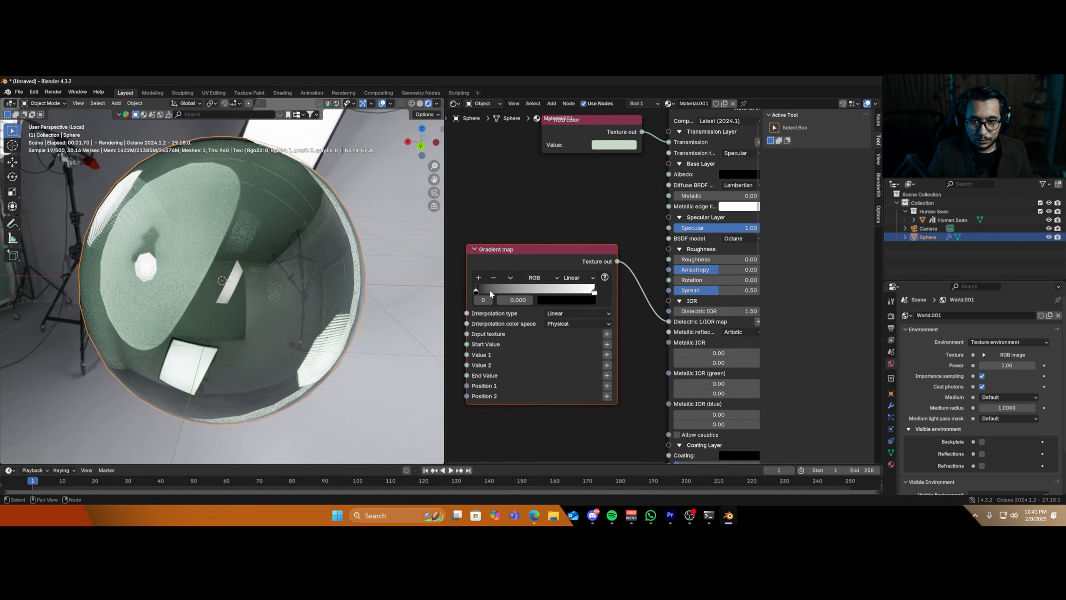
- Move the gradient map's black stop to position 0.219, inspect the sphere, and delete the Gradient map node
{"action": "left_click_drag", "start_coordinate": [490, 294], "coordinate": [503, 300]}
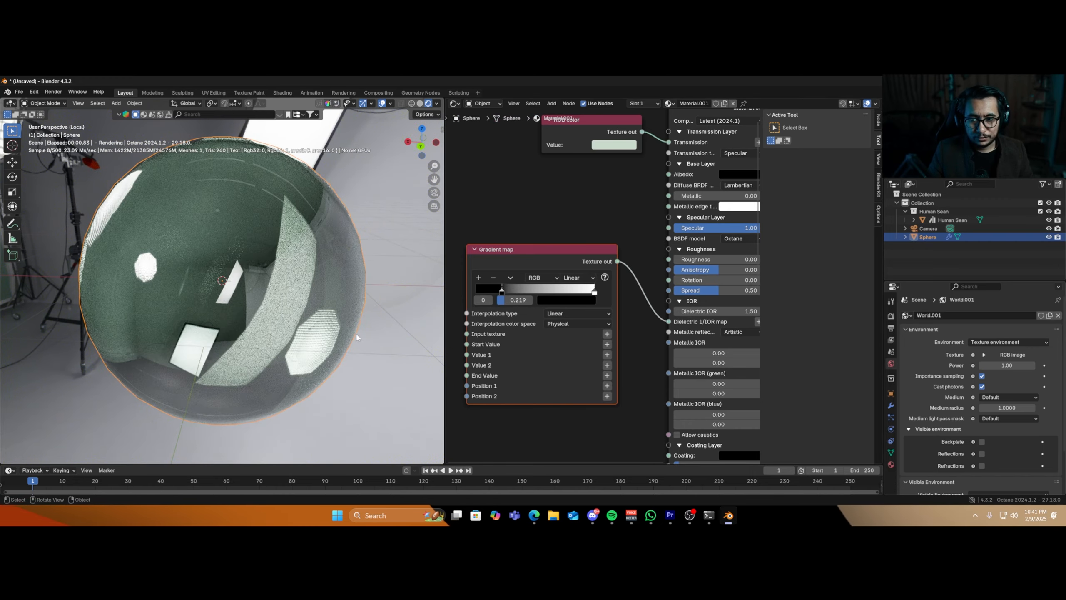
{"action": "middle_click_drag", "start_coordinate": [357, 337], "coordinate": [273, 303]}
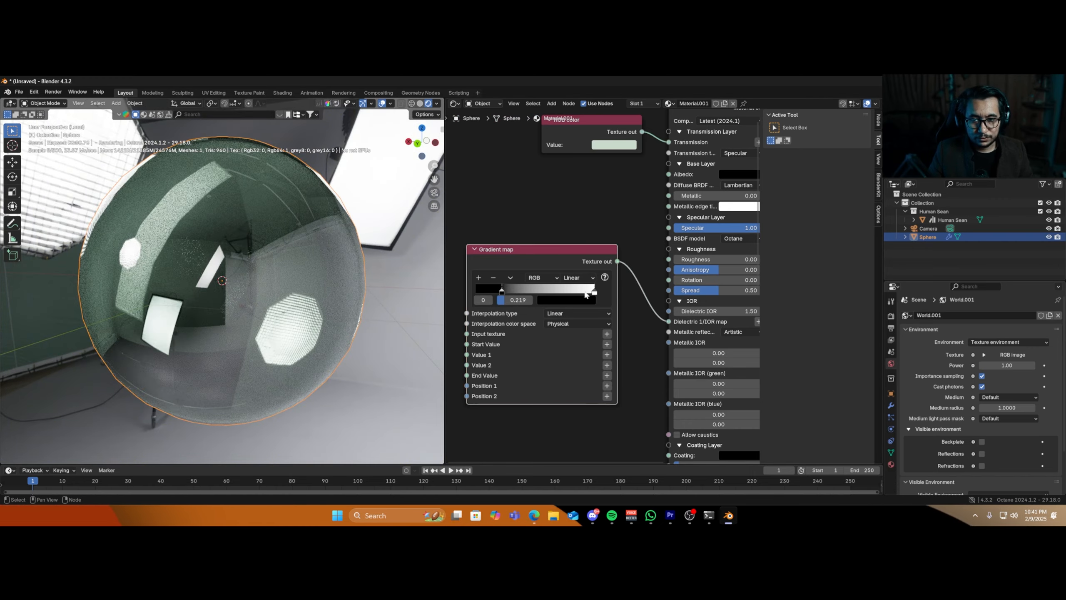
{"action": "key", "text": "x"}
- Widen the Universal material node and view the Metallic reflection mode options, keeping Artistic
{"action": "middle_click_drag", "start_coordinate": [644, 363], "coordinate": [582, 294]}
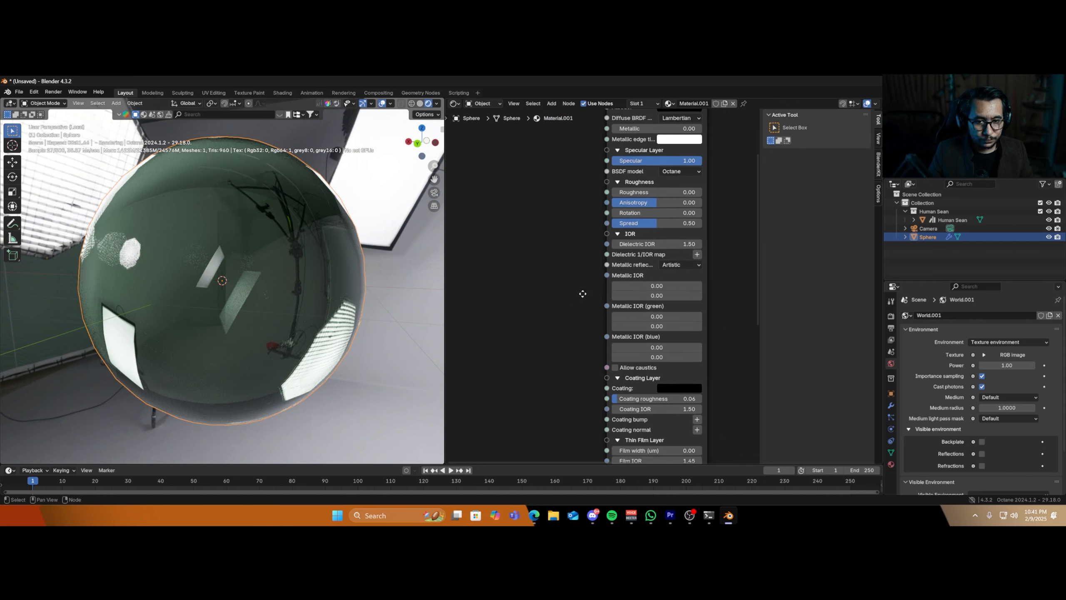
{"action": "scroll", "coordinate": [590, 292], "scroll_direction": "up", "scroll_amount": 2}
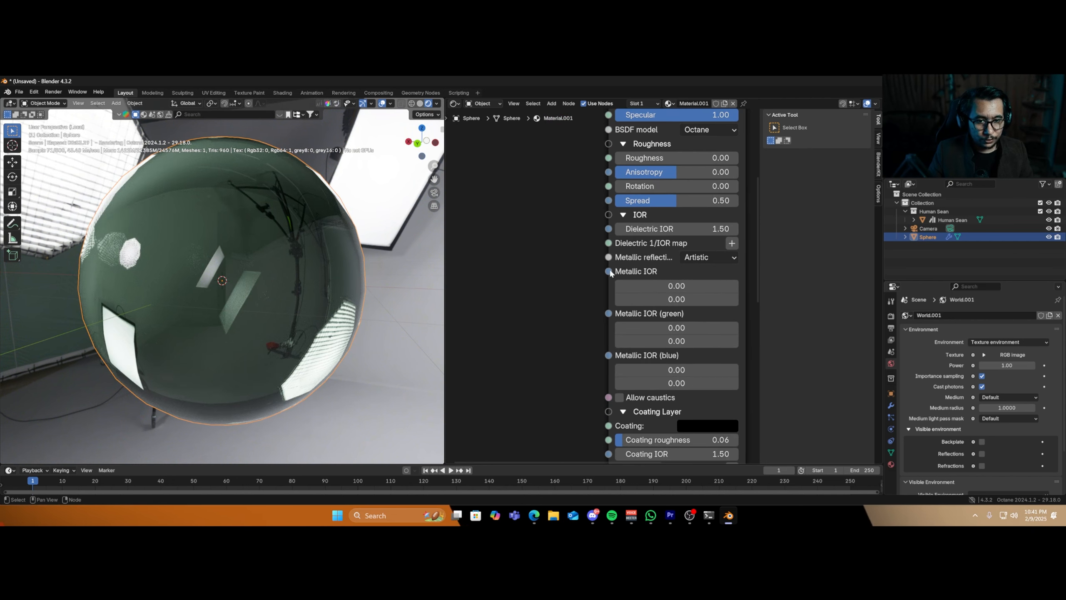
{"action": "left_click_drag", "start_coordinate": [607, 282], "coordinate": [538, 282]}
{"action": "left_click", "coordinate": [711, 258]}
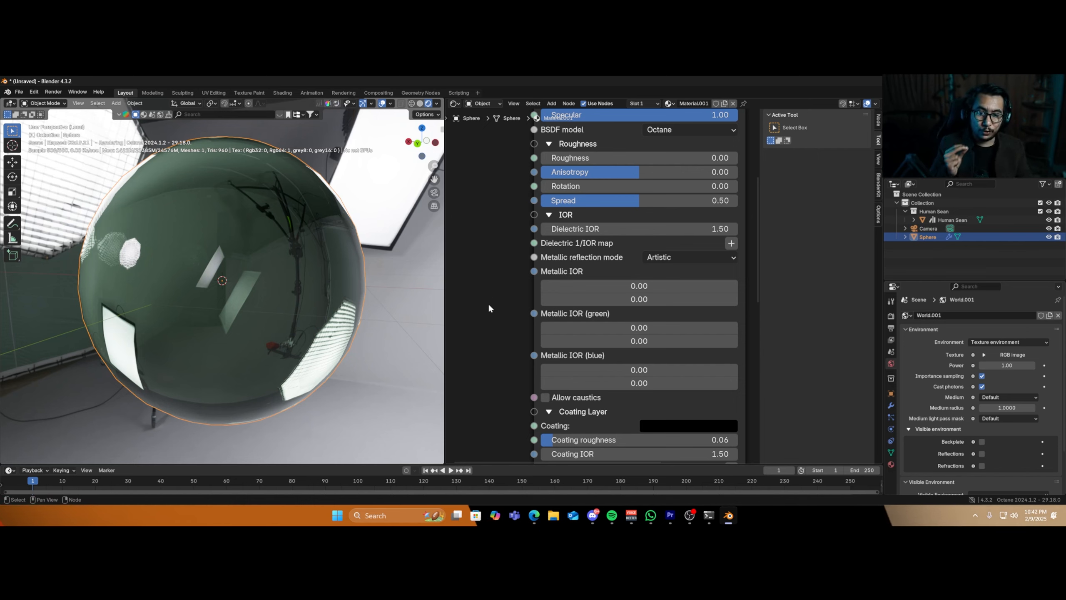
{"action": "left_click", "coordinate": [660, 256]}
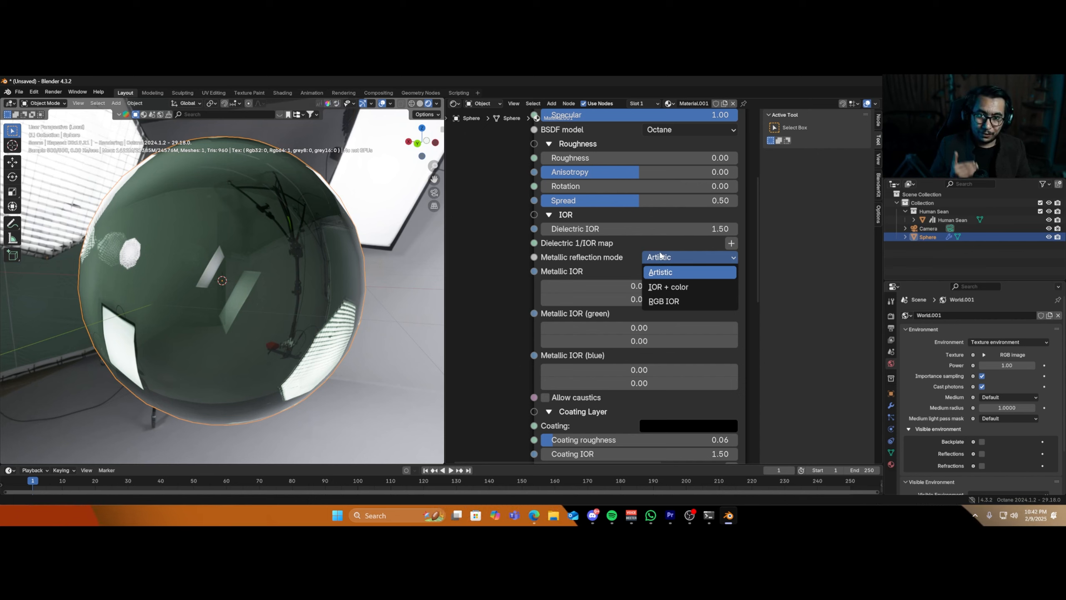
{"action": "left_click", "coordinate": [660, 254]}
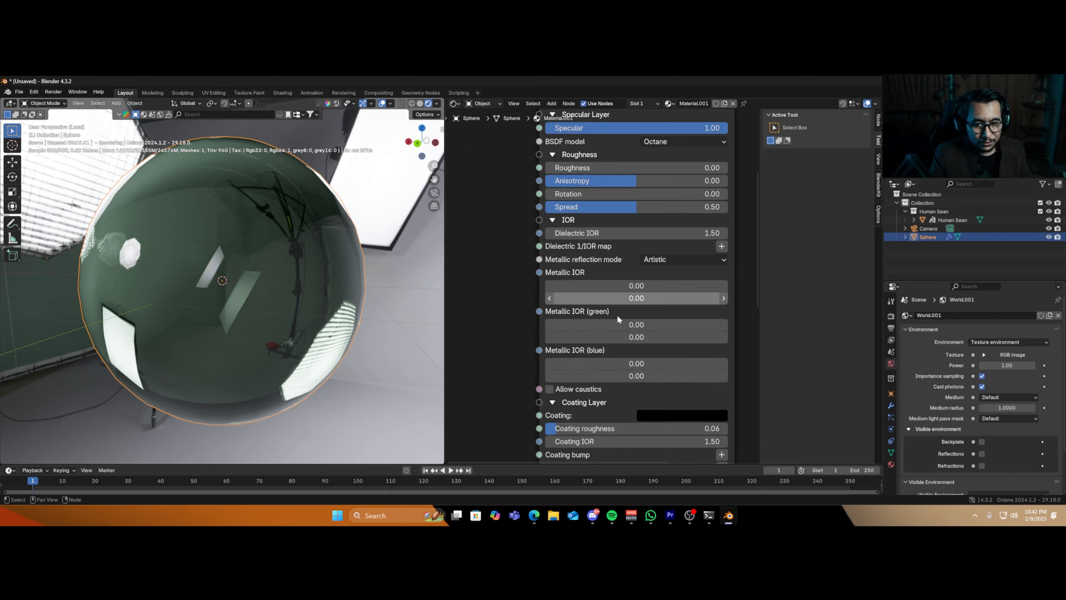
- Enable Allow caustics on the Universal material
{"action": "middle_click_drag", "start_coordinate": [514, 358], "coordinate": [522, 268]}
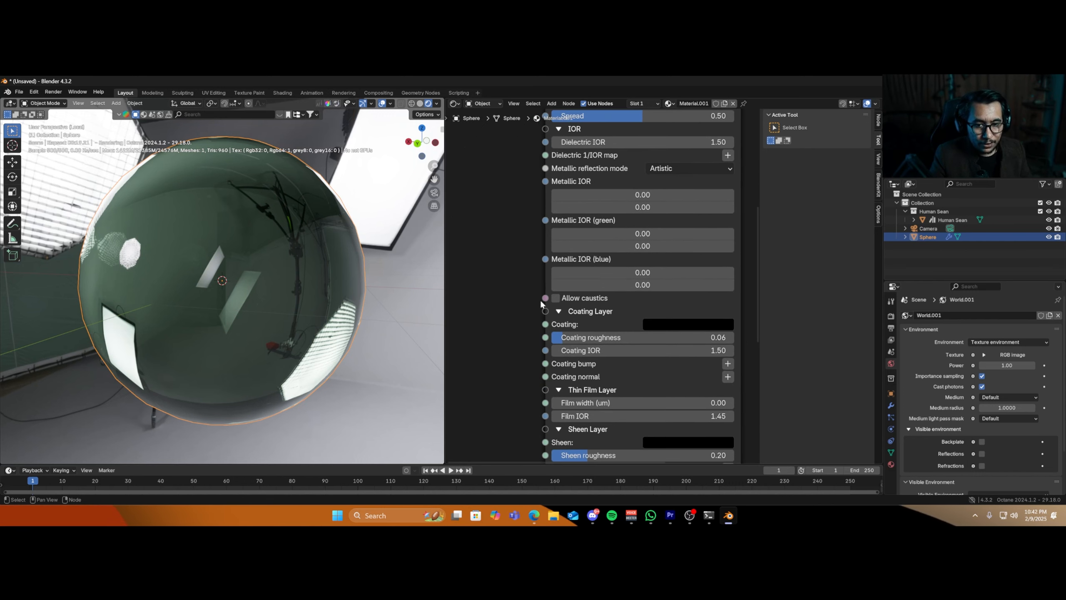
{"action": "left_click", "coordinate": [555, 298]}
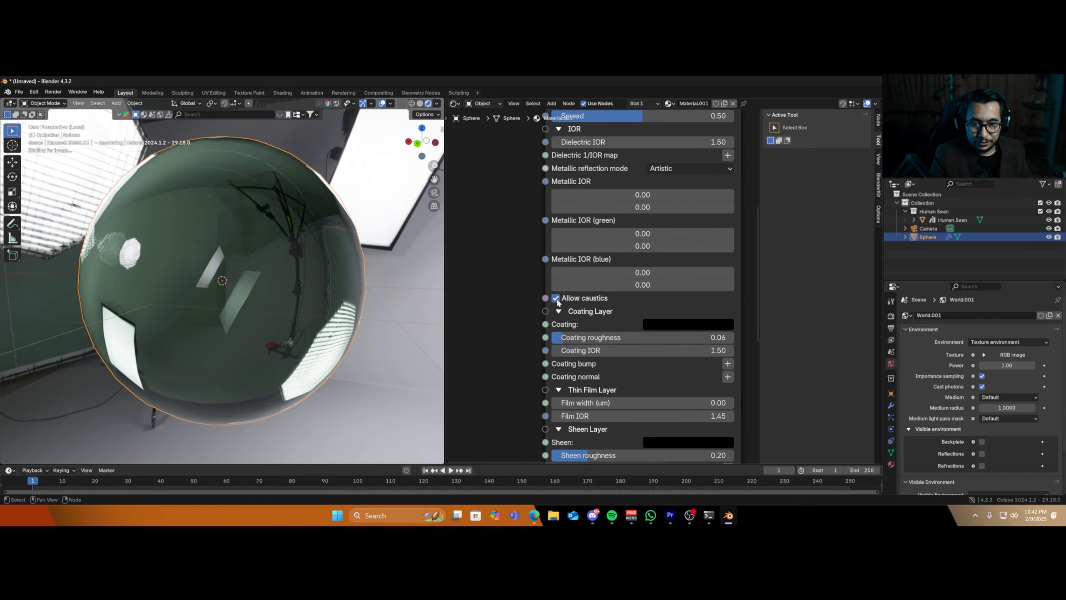
- Add a mesh plane, enlarge it, and lower it about 0.7 m along Z to sit beneath the sphere
{"action": "middle_click_drag", "start_coordinate": [358, 339], "coordinate": [351, 359]}
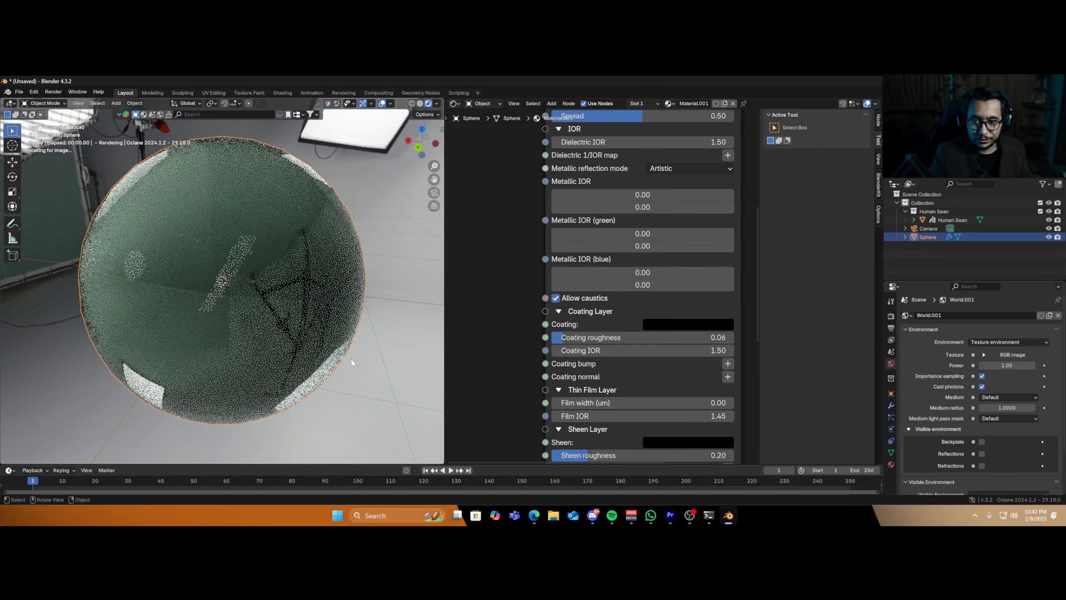
{"action": "scroll", "coordinate": [313, 345], "scroll_direction": "down", "scroll_amount": 3}
{"action": "key", "text": "shift+a"}
{"action": "mouse_move", "coordinate": [308, 326]}
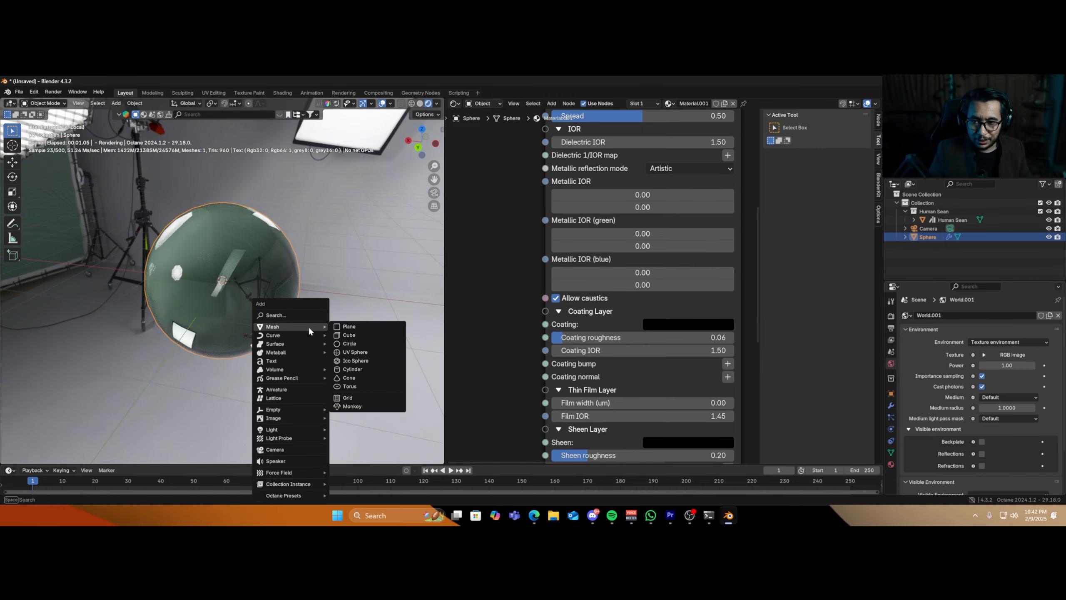
{"action": "left_click", "coordinate": [349, 326]}
{"action": "key", "text": "s"}
{"action": "key", "text": "z"}
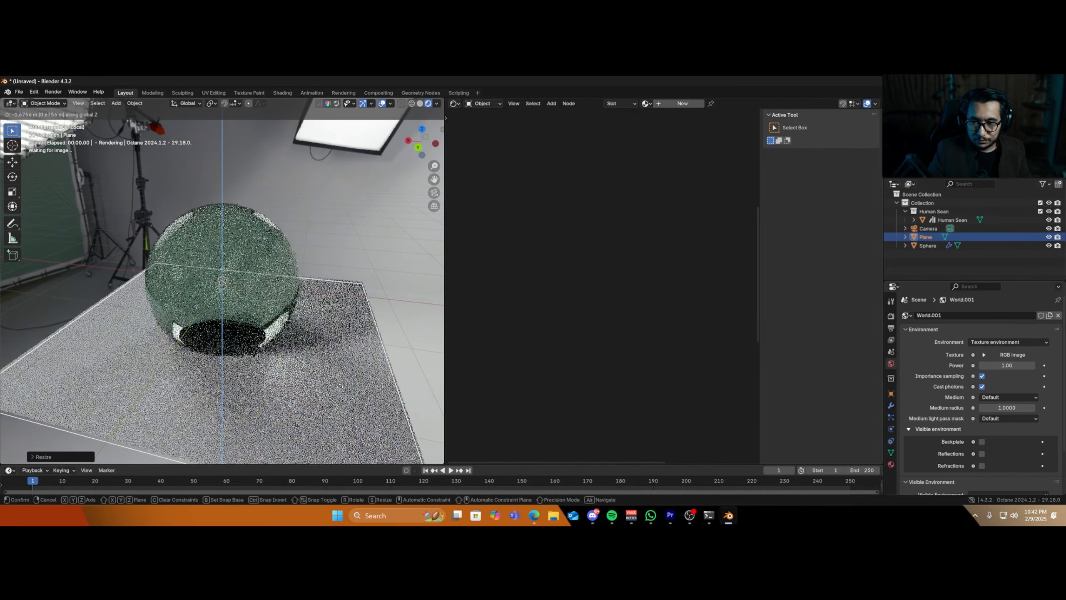
{"action": "left_click", "coordinate": [318, 371]}
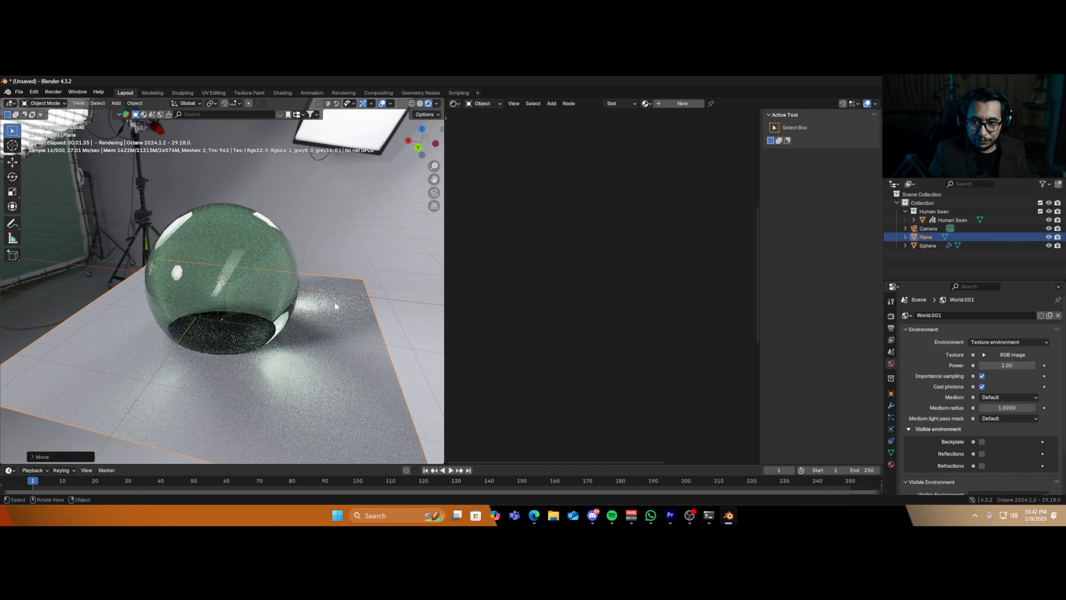
- Select the sphere and switch its material's Allow caustics option off and back on
{"action": "left_click", "coordinate": [241, 297]}
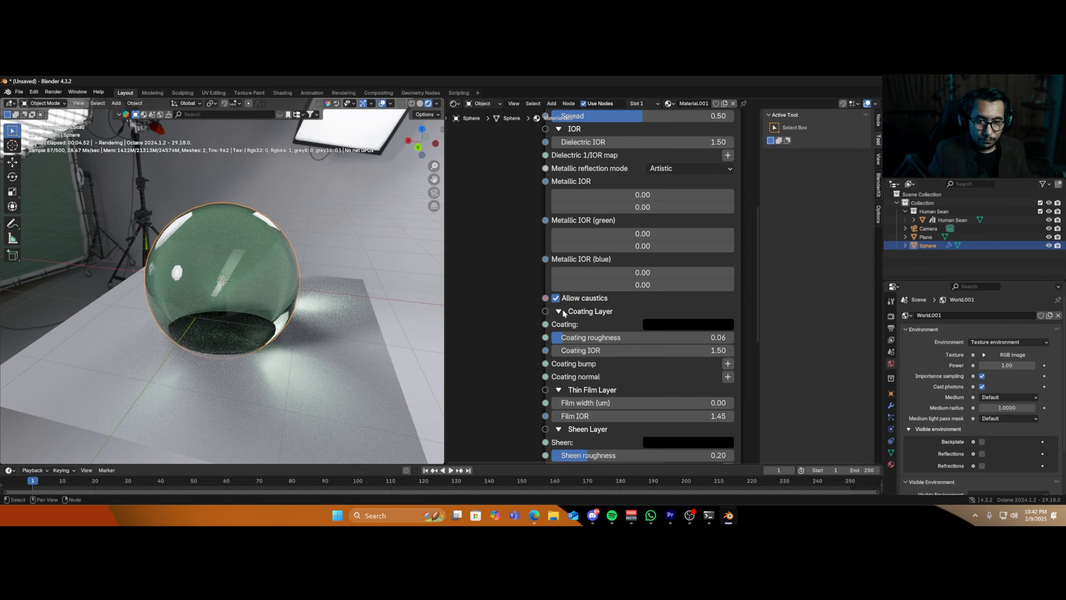
{"action": "left_click", "coordinate": [554, 297]}
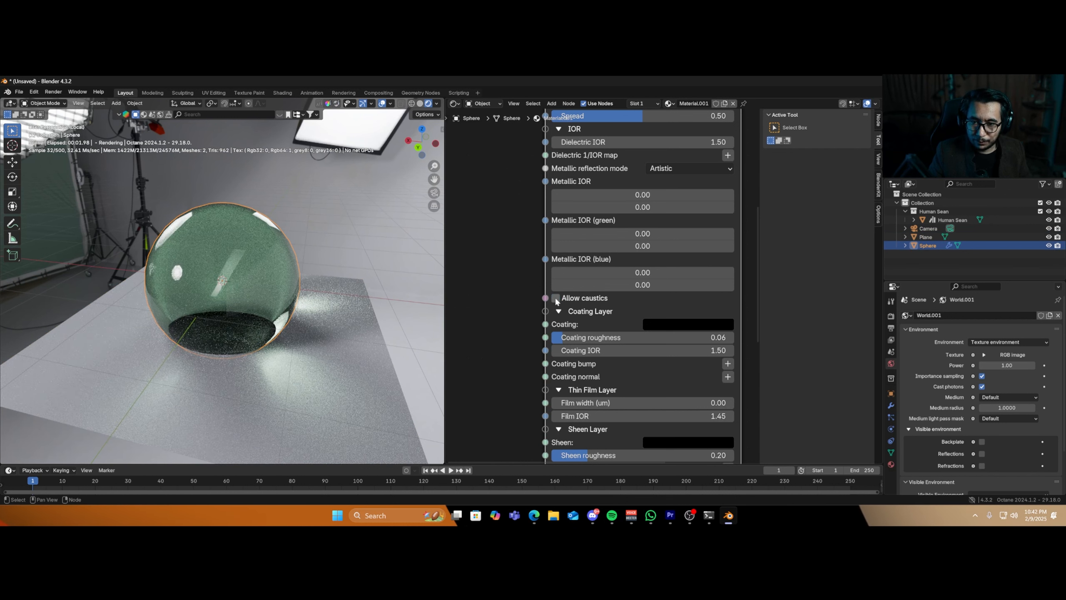
{"action": "left_click", "coordinate": [555, 297]}
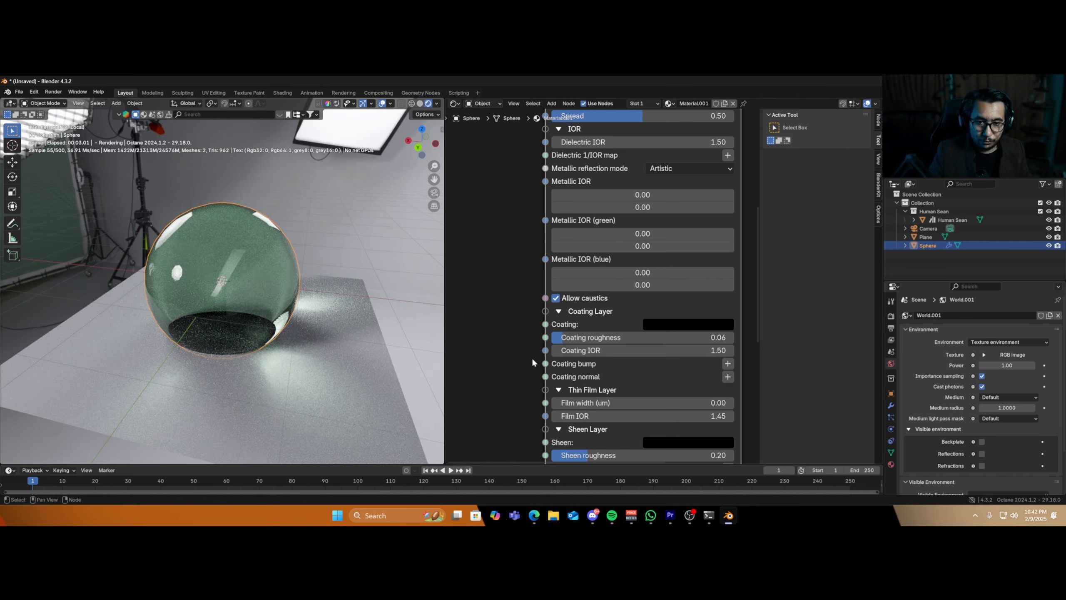
- Set the Universal material's Coating colour to white and inspect the sphere from the other side
{"action": "scroll", "coordinate": [525, 368], "scroll_direction": "down", "scroll_amount": 3}
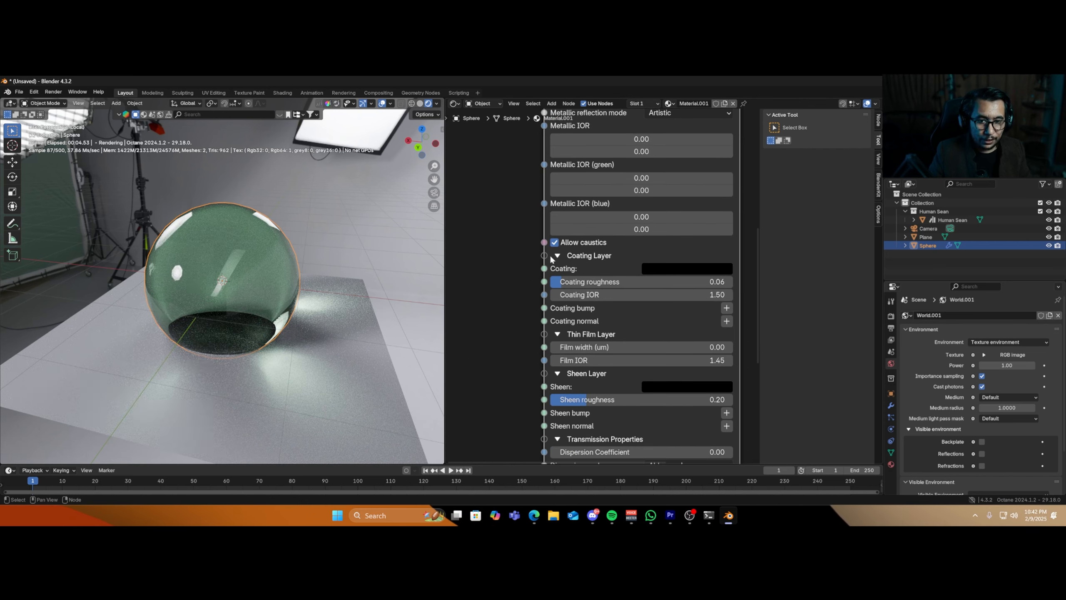
{"action": "left_click", "coordinate": [670, 270]}
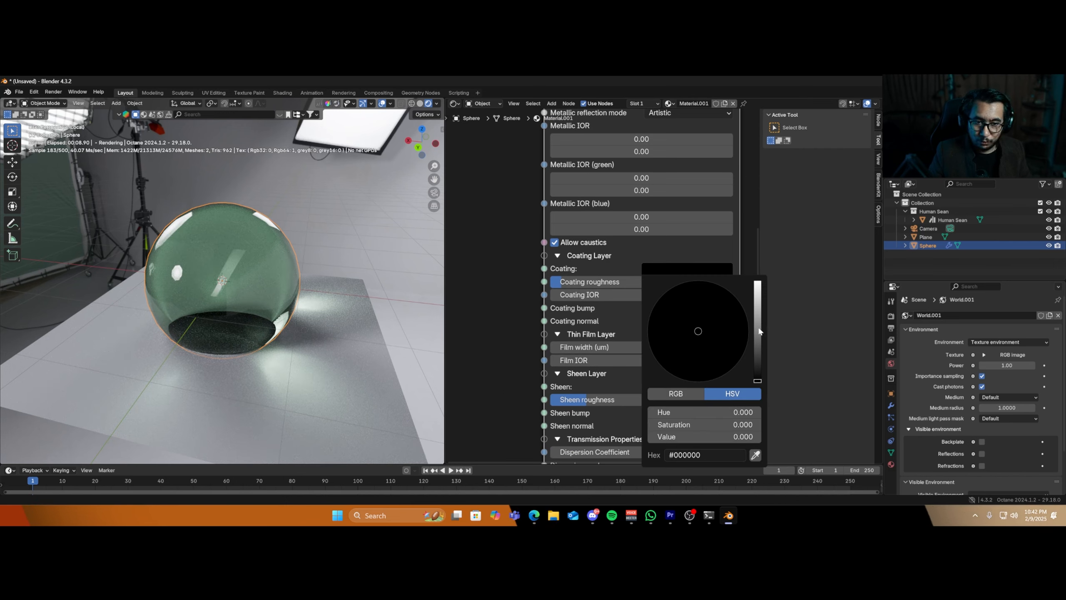
{"action": "left_click_drag", "start_coordinate": [760, 330], "coordinate": [758, 282]}
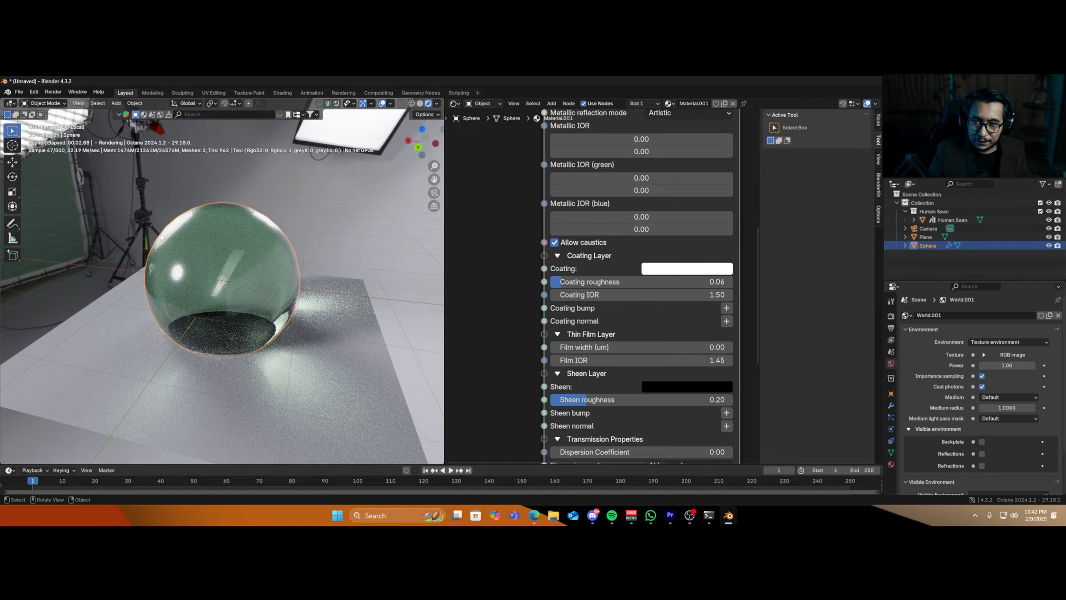
{"action": "middle_click_drag", "start_coordinate": [291, 300], "coordinate": [164, 291]}
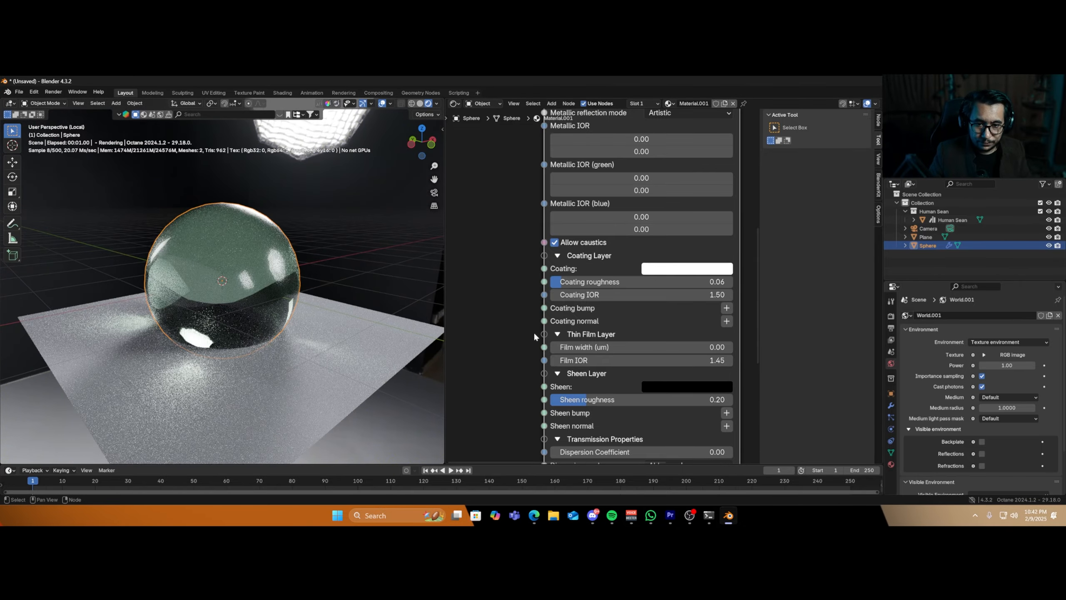
- Set the Universal material's Sheen colour to white (#FFFFFF) and inspect the sphere from above
{"action": "left_click", "coordinate": [700, 387]}
{"action": "left_click_drag", "start_coordinate": [760, 280], "coordinate": [757, 194]}
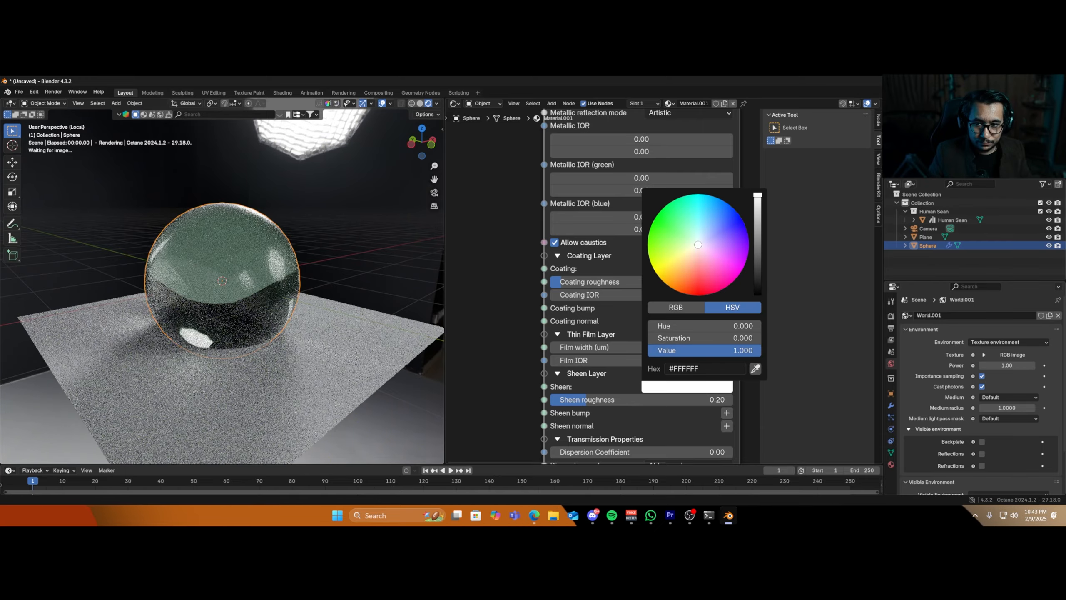
{"action": "middle_click_drag", "start_coordinate": [300, 321], "coordinate": [348, 355]}
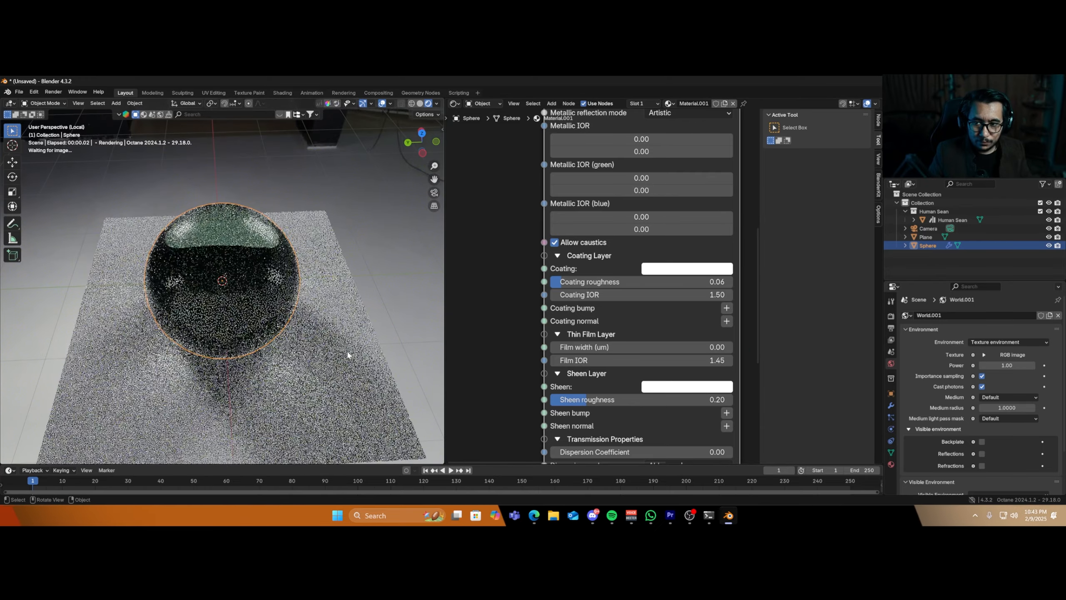
- Raise the Universal material's Roughness to 0.39 and inspect the frosted sphere from a low angle
{"action": "middle_click_drag", "start_coordinate": [502, 296], "coordinate": [500, 257]}
{"action": "left_click_drag", "start_coordinate": [564, 333], "coordinate": [621, 333]}
{"action": "middle_click_drag", "start_coordinate": [294, 351], "coordinate": [269, 208]}
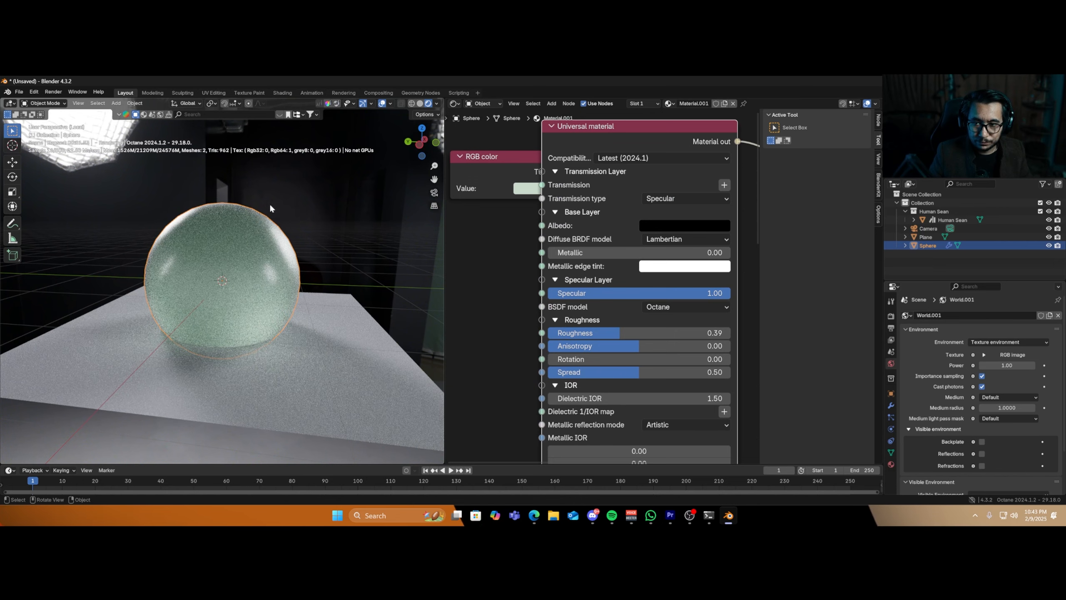
- Lower the plane slightly beneath the sphere and reselect the sphere
{"action": "left_click_drag", "start_coordinate": [357, 356], "coordinate": [340, 367]}
{"action": "left_click", "coordinate": [262, 294]}
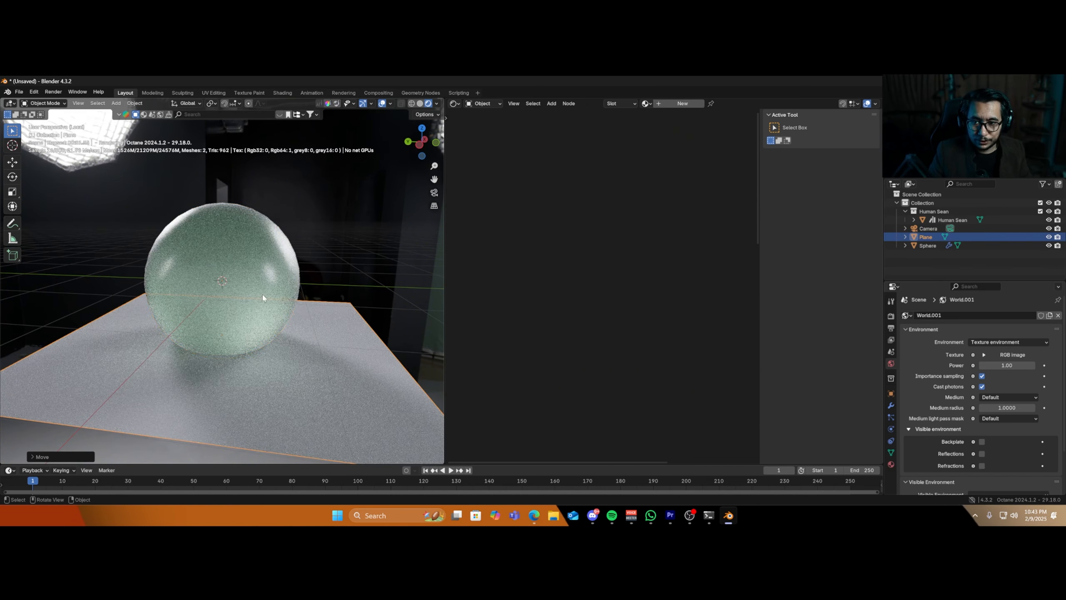
- Try thin film widths of 0.42 and 1.00 on the sphere's material, and return the film width to 0.00
{"action": "scroll", "coordinate": [607, 396], "scroll_direction": "down", "scroll_amount": 10, "text": "shift"}
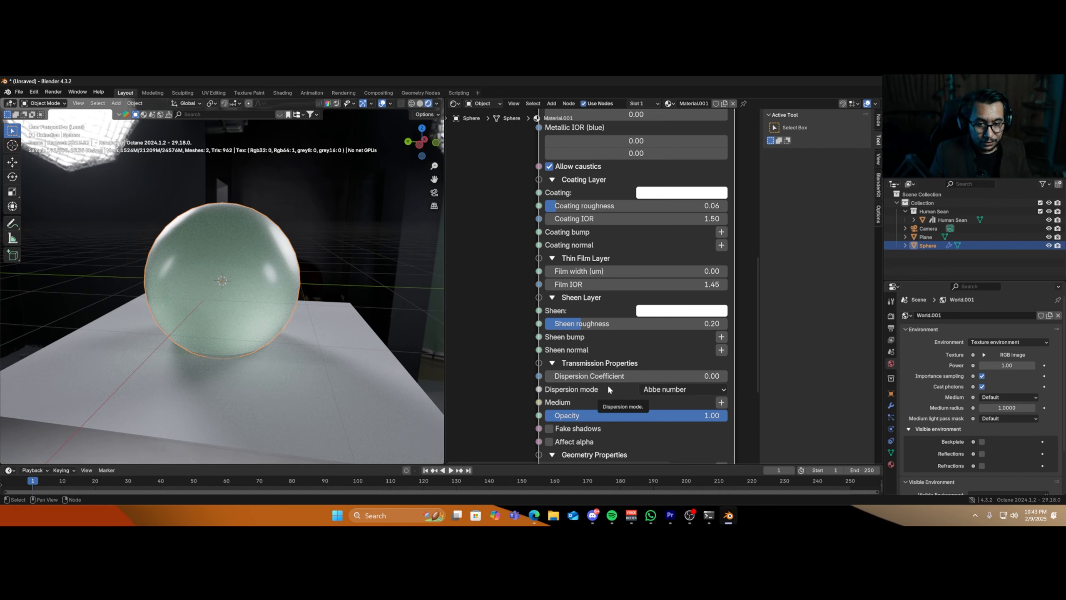
{"action": "scroll", "coordinate": [587, 314], "scroll_direction": "down", "scroll_amount": 3}
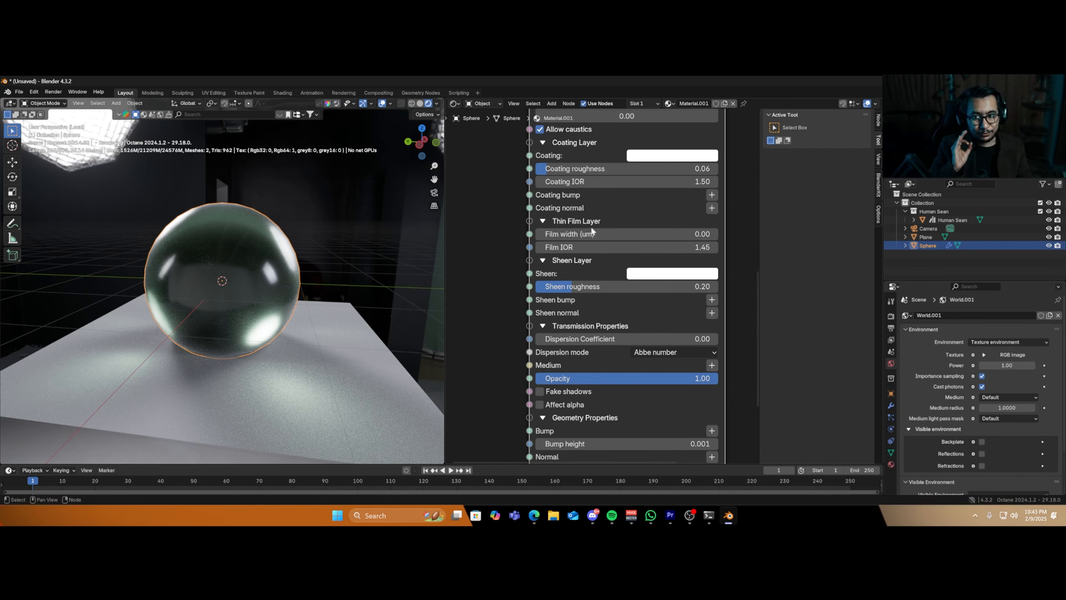
{"action": "left_click_drag", "start_coordinate": [576, 236], "coordinate": [641, 237]}
{"action": "middle_click_drag", "start_coordinate": [342, 295], "coordinate": [235, 322]}
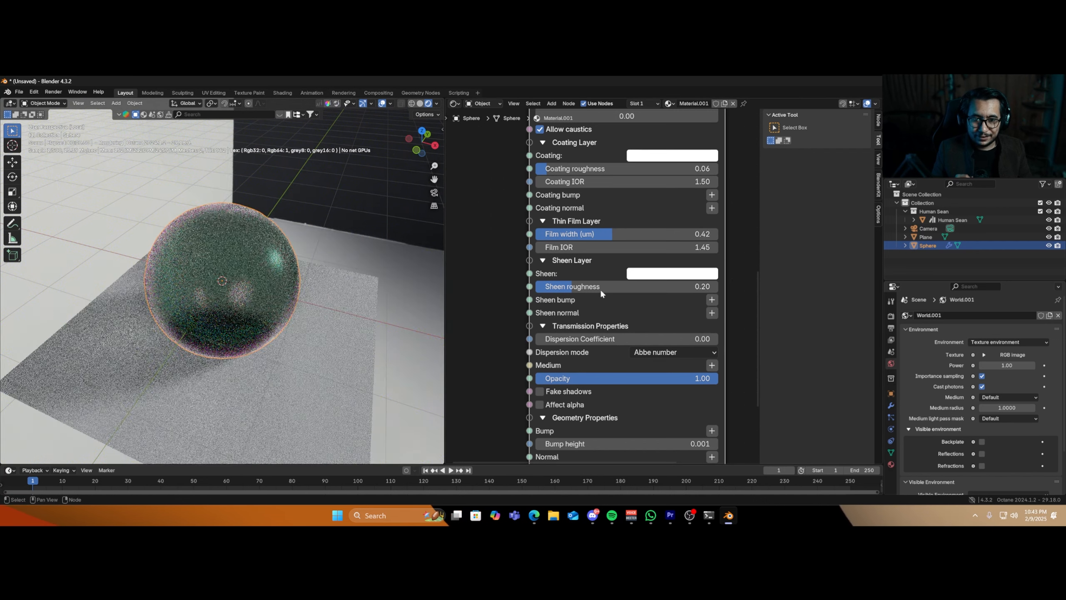
{"action": "left_click_drag", "start_coordinate": [606, 234], "coordinate": [716, 234]}
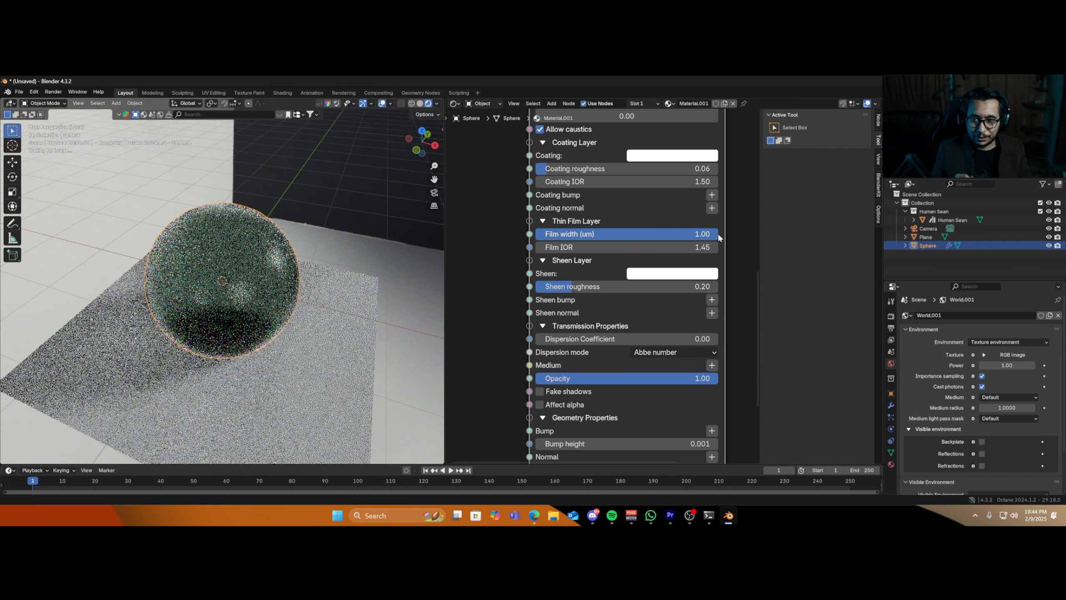
{"action": "middle_click_drag", "start_coordinate": [183, 337], "coordinate": [265, 267]}
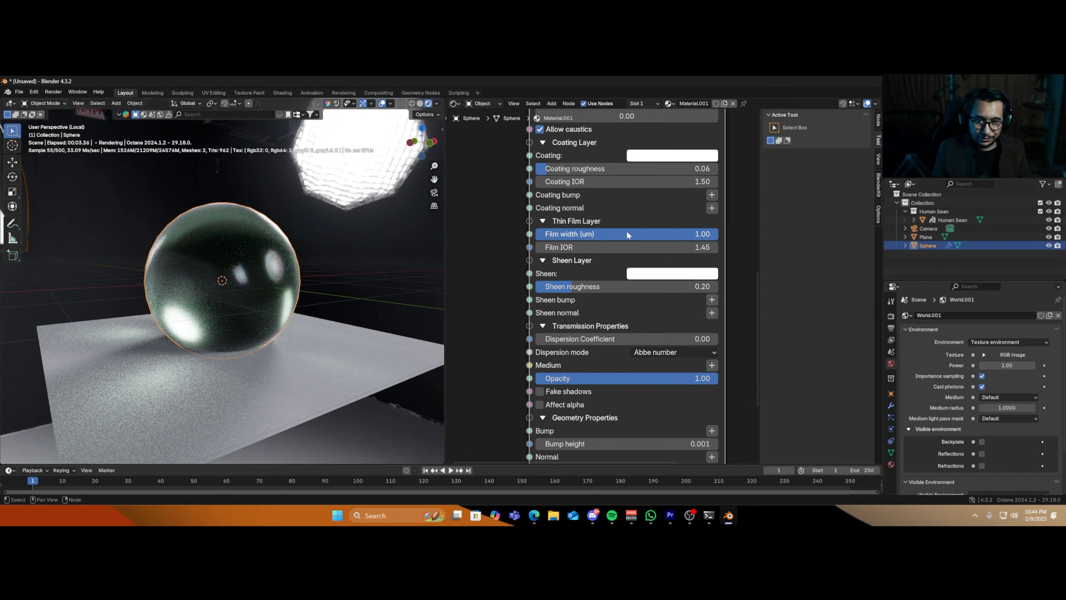
{"action": "left_click_drag", "start_coordinate": [627, 234], "coordinate": [539, 236]}
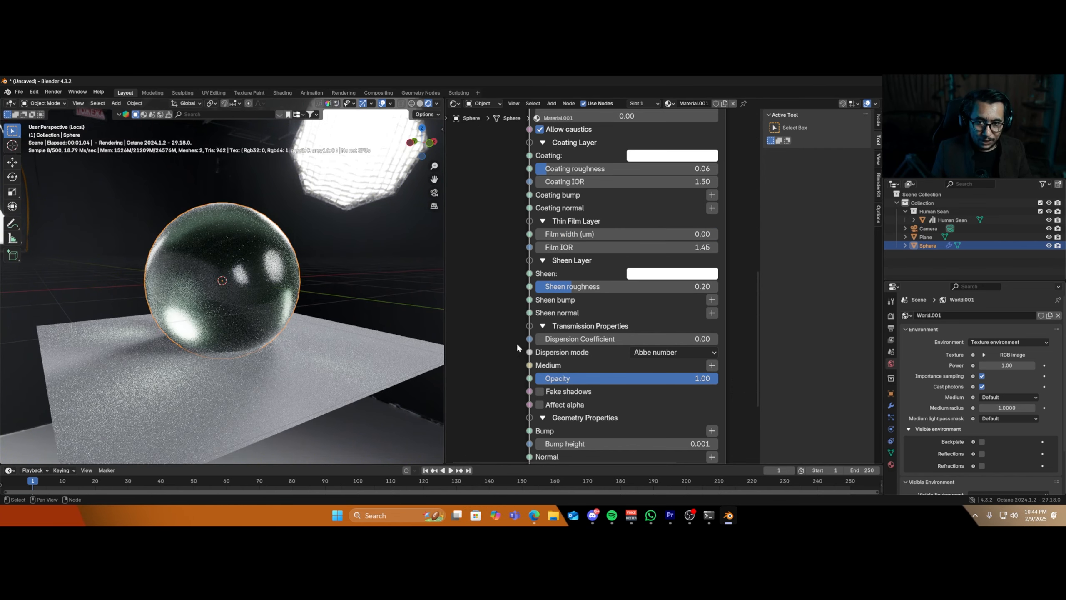
- Add a Random walk node to the Universal material's Medium input
{"action": "scroll", "coordinate": [587, 252], "scroll_direction": "down", "scroll_amount": 2}
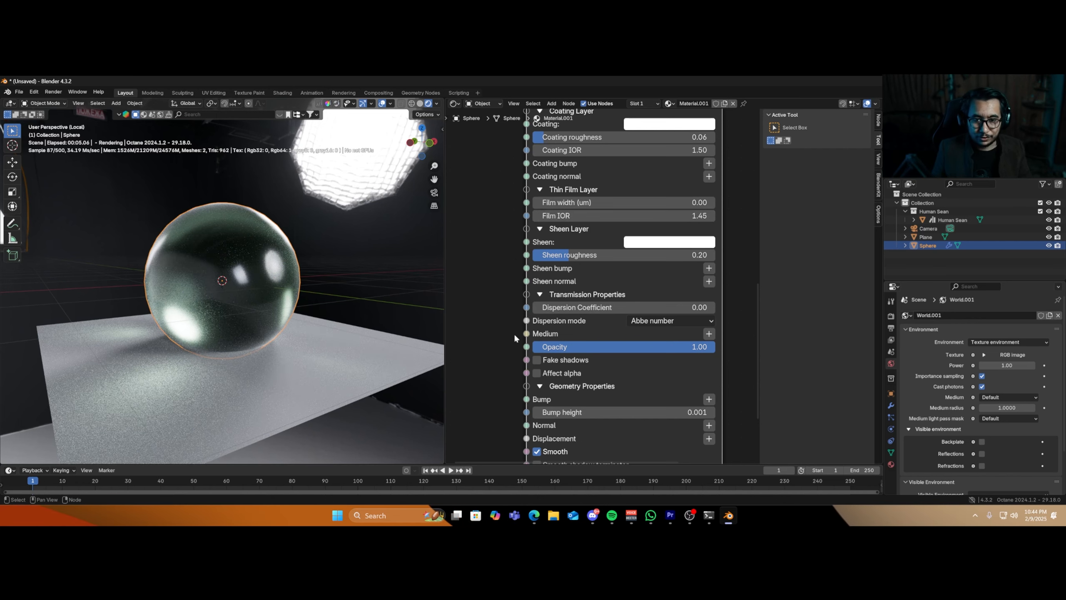
{"action": "scroll", "coordinate": [541, 311], "scroll_direction": "down", "scroll_amount": 3}
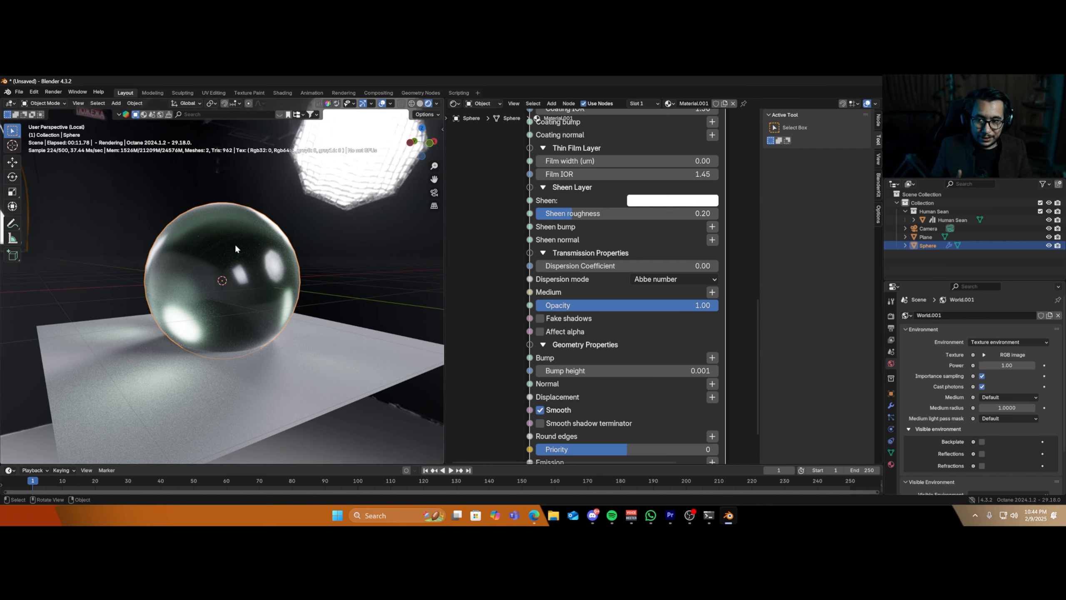
{"action": "middle_click_drag", "start_coordinate": [501, 352], "coordinate": [528, 354]}
{"action": "scroll", "coordinate": [699, 308], "scroll_direction": "down", "scroll_amount": 1}
{"action": "left_click", "coordinate": [724, 295]}
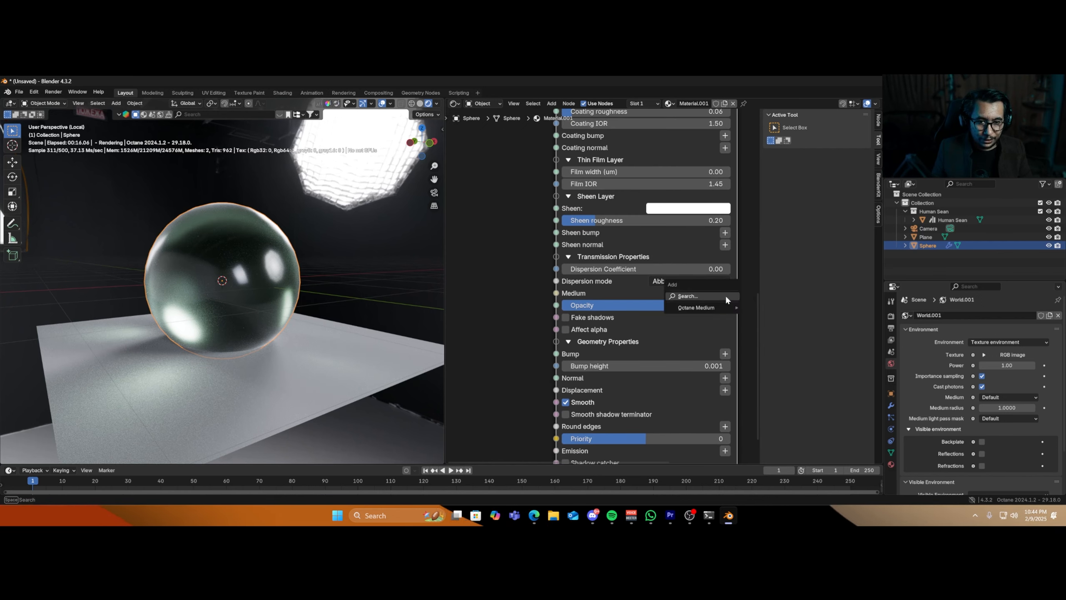
{"action": "mouse_move", "coordinate": [718, 306]}
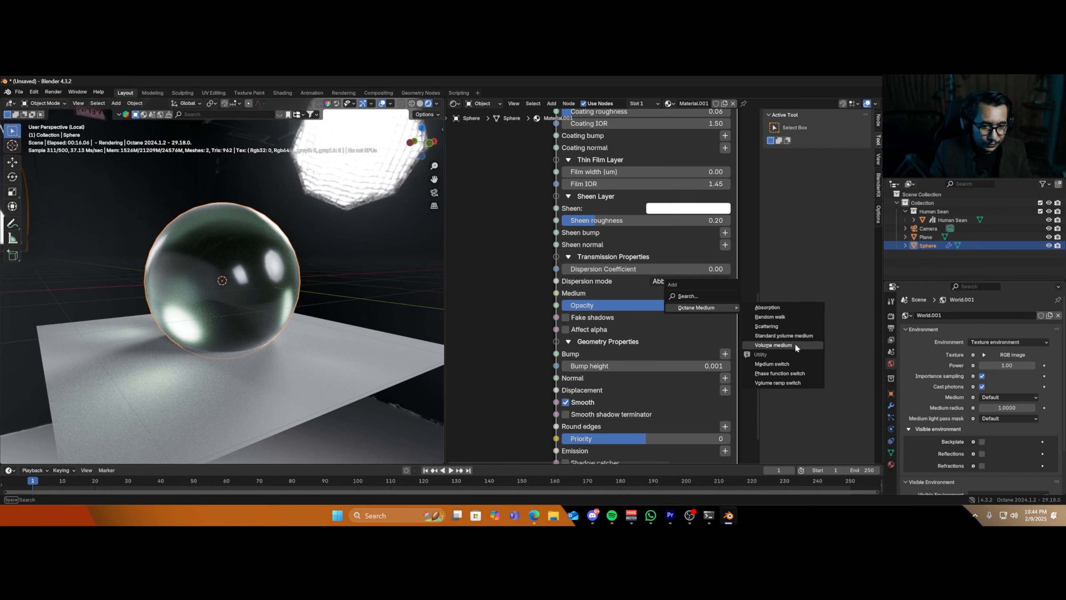
{"action": "left_click", "coordinate": [770, 317]}
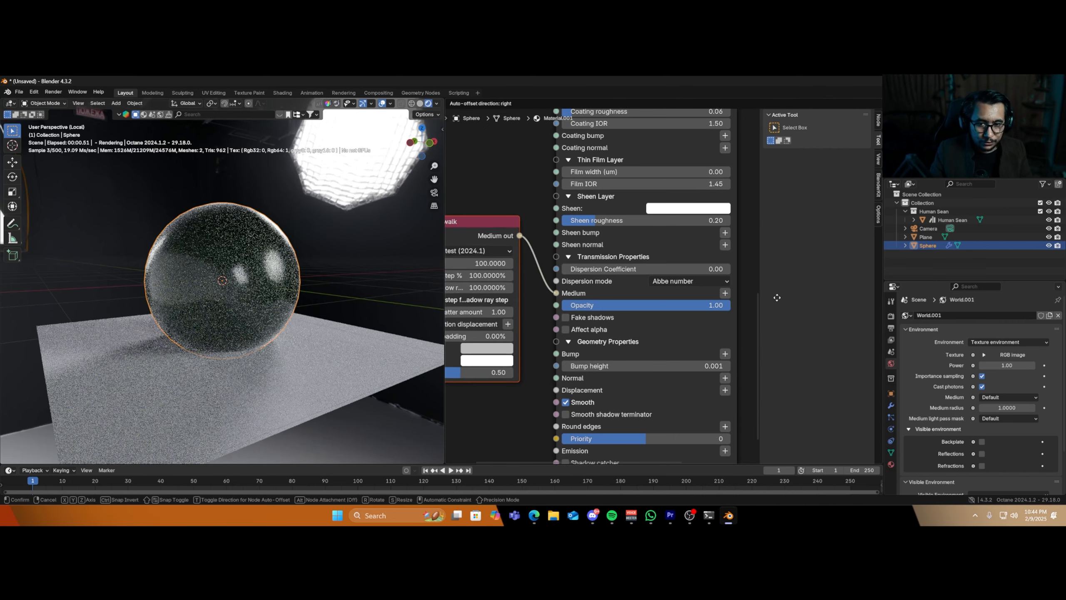
- Set the Random walk medium's Density to 0.1
{"action": "scroll", "coordinate": [564, 378], "scroll_direction": "up", "scroll_amount": 2}
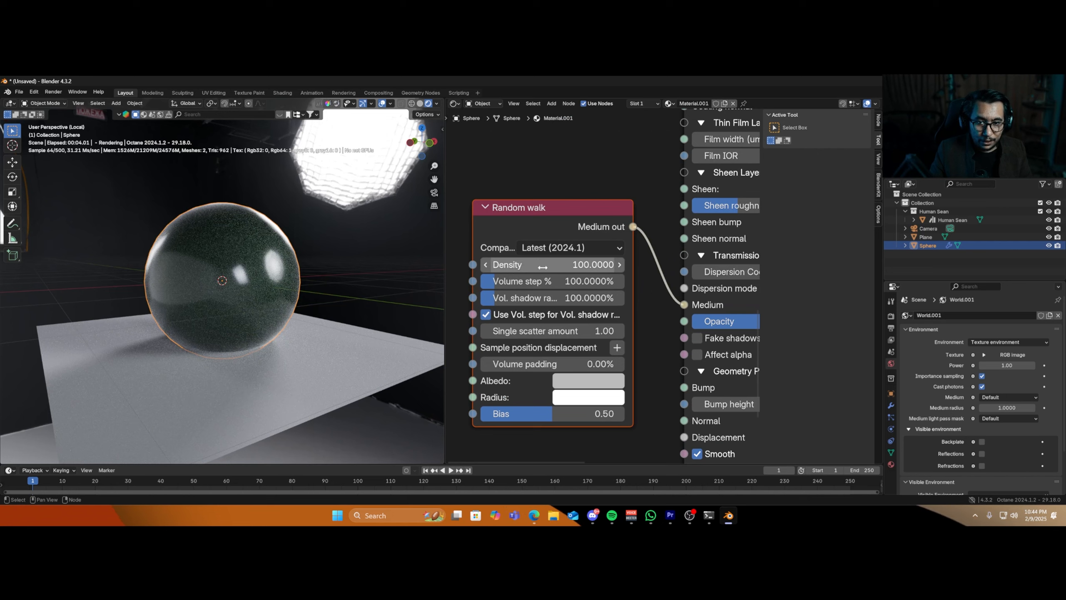
{"action": "double_click", "coordinate": [541, 264]}
{"action": "type", "text": "0.1"}
{"action": "key", "text": "Return"}
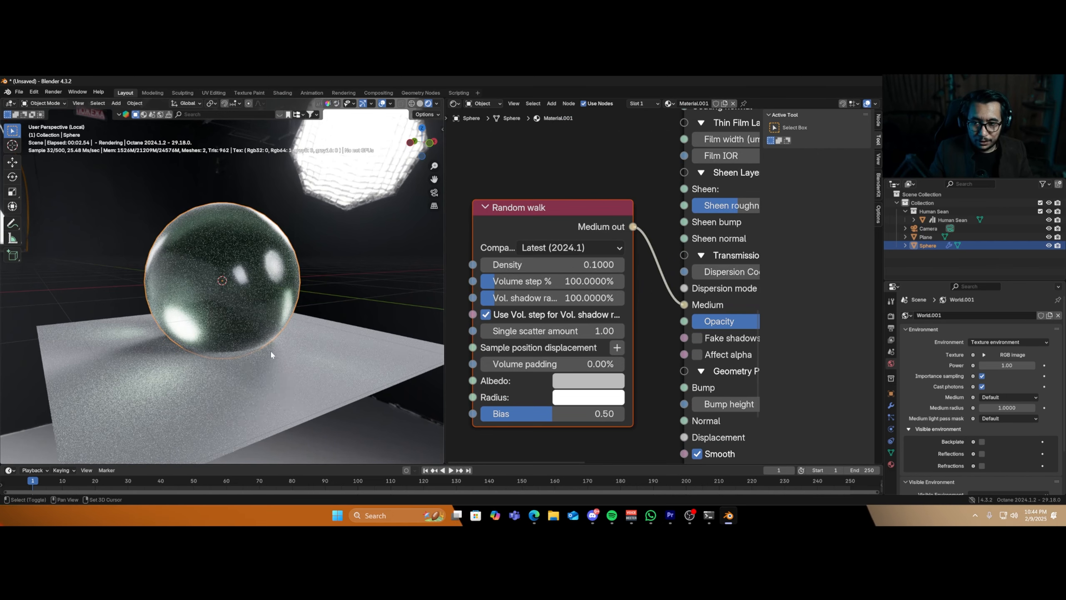
- Add an Octane Area Light, raise it above the sphere along Z, and shift it sideways along X
{"action": "key", "text": "shift+a"}
{"action": "mouse_move", "coordinate": [235, 430]}
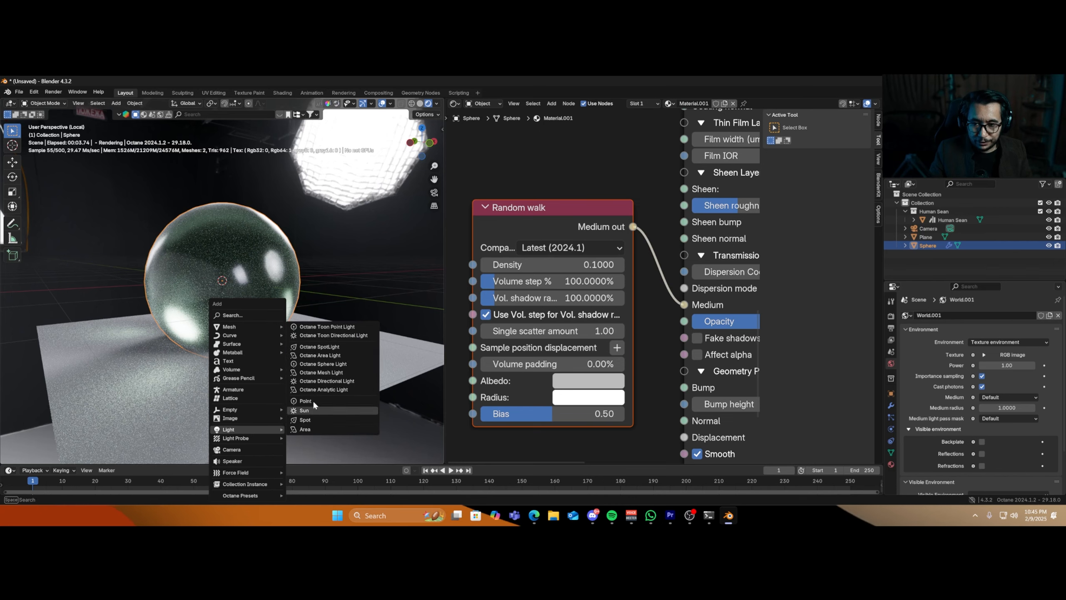
{"action": "left_click", "coordinate": [341, 356]}
{"action": "key", "text": "g"}
{"action": "key", "text": "z"}
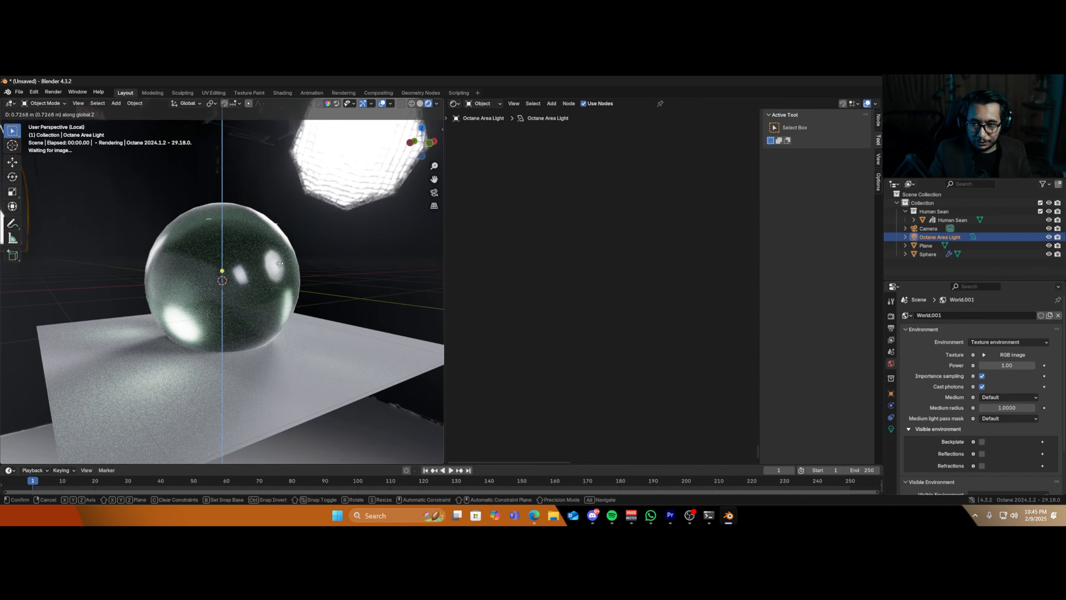
{"action": "left_click", "coordinate": [280, 215]}
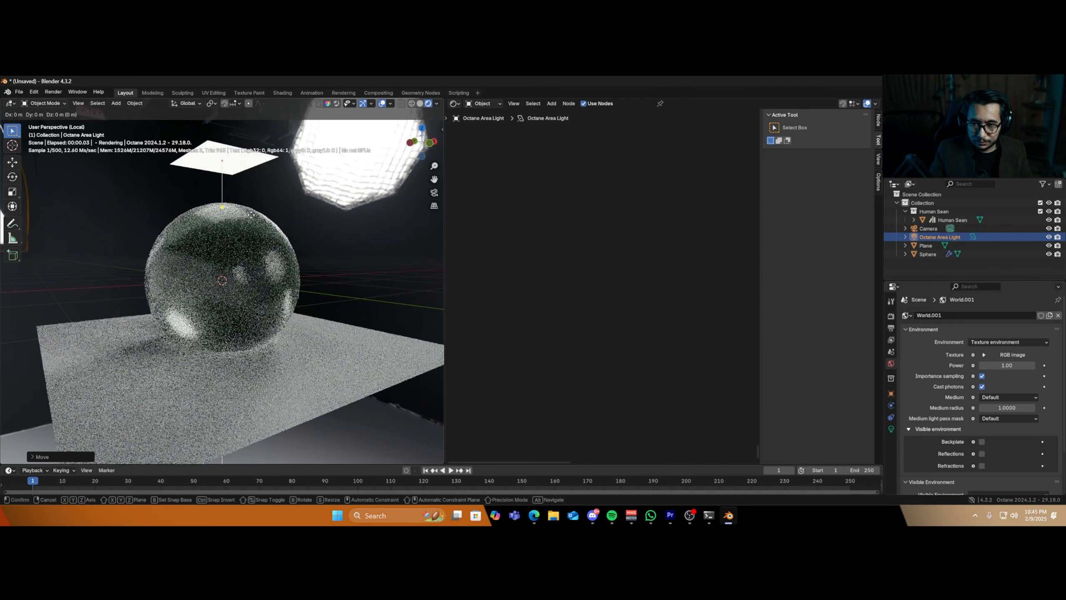
{"action": "key", "text": "g"}
{"action": "key", "text": "x"}
{"action": "left_click", "coordinate": [364, 231]}
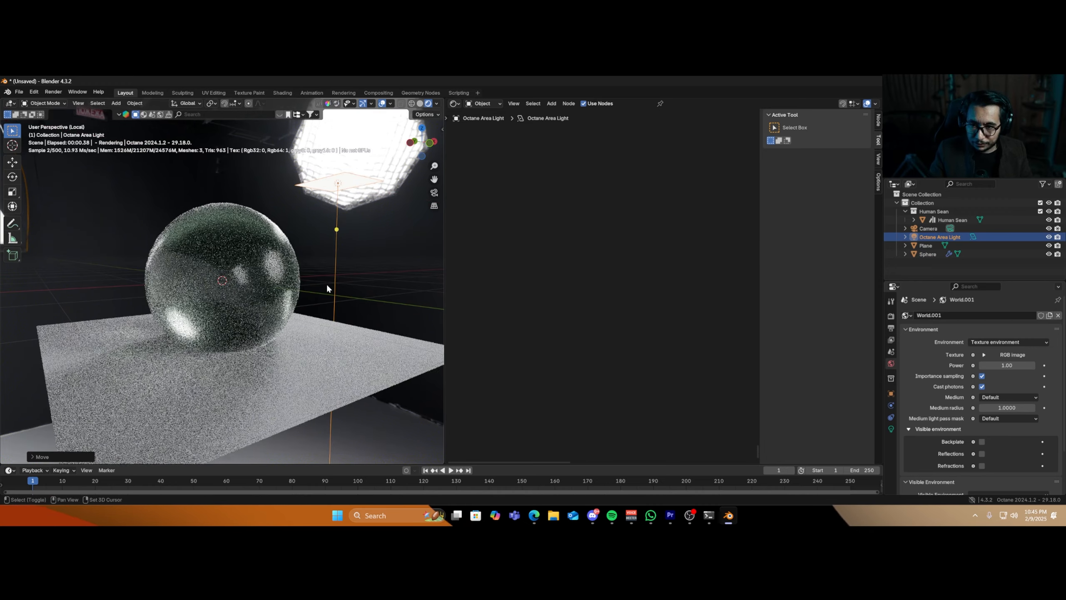
- Rotate the area light to aim at the sphere and scale it up to about 2.3 times its size
{"action": "left_click_drag", "start_coordinate": [285, 295], "coordinate": [224, 292]}
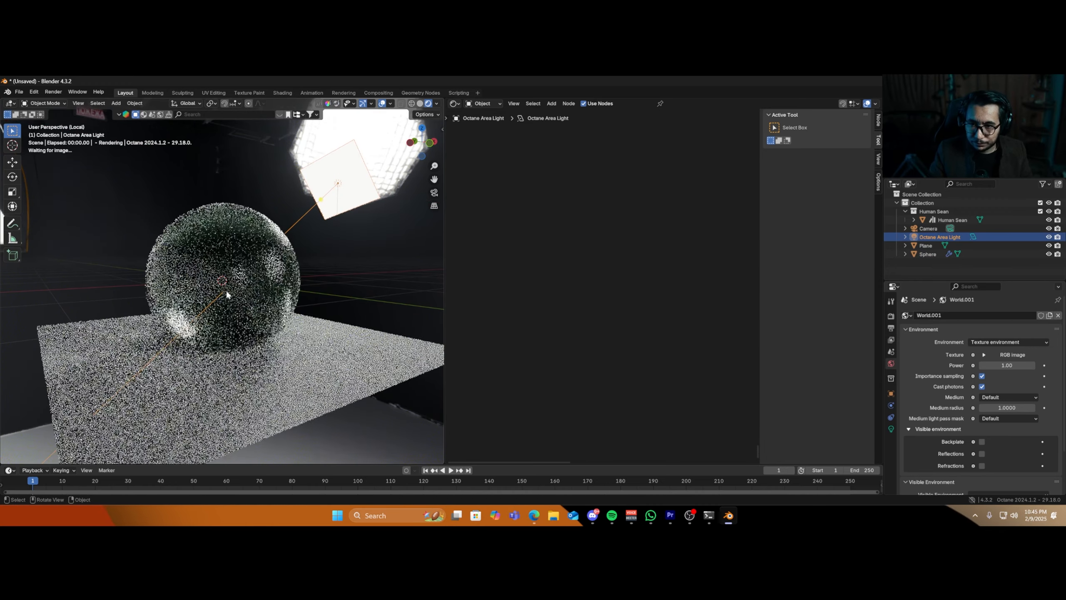
{"action": "key", "text": "s"}
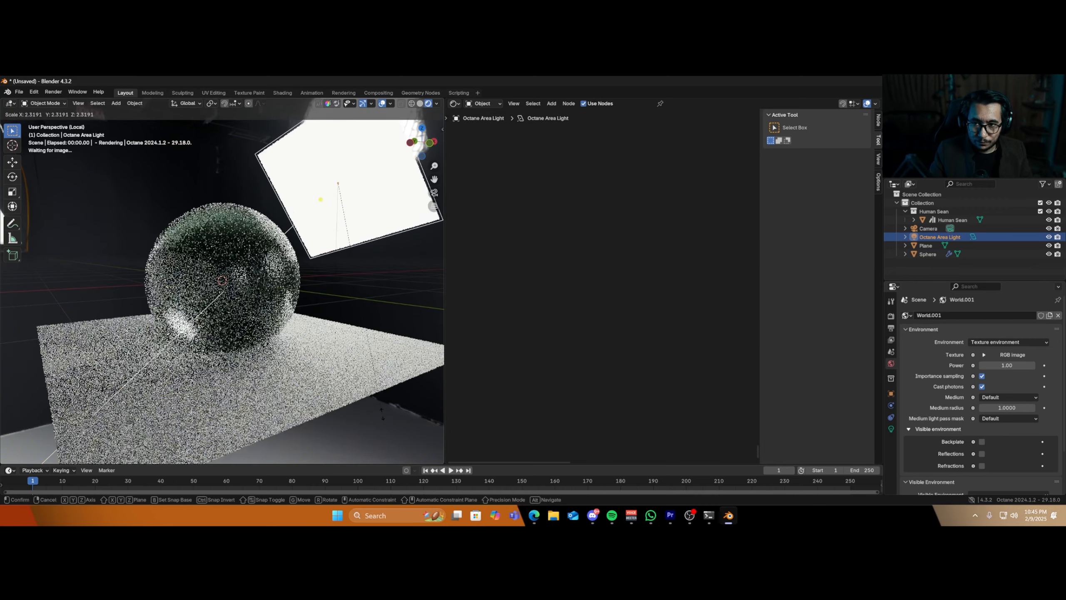
{"action": "left_click", "coordinate": [356, 296]}
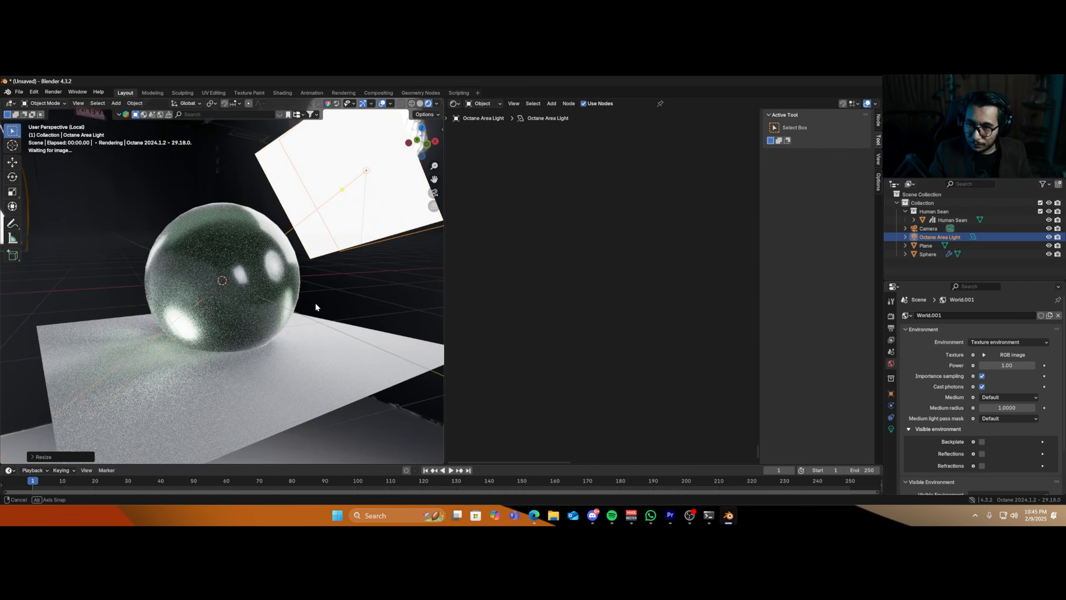
- Select the sphere and set its Random walk medium's Density to 0.5
{"action": "middle_click_drag", "start_coordinate": [315, 302], "coordinate": [253, 316]}
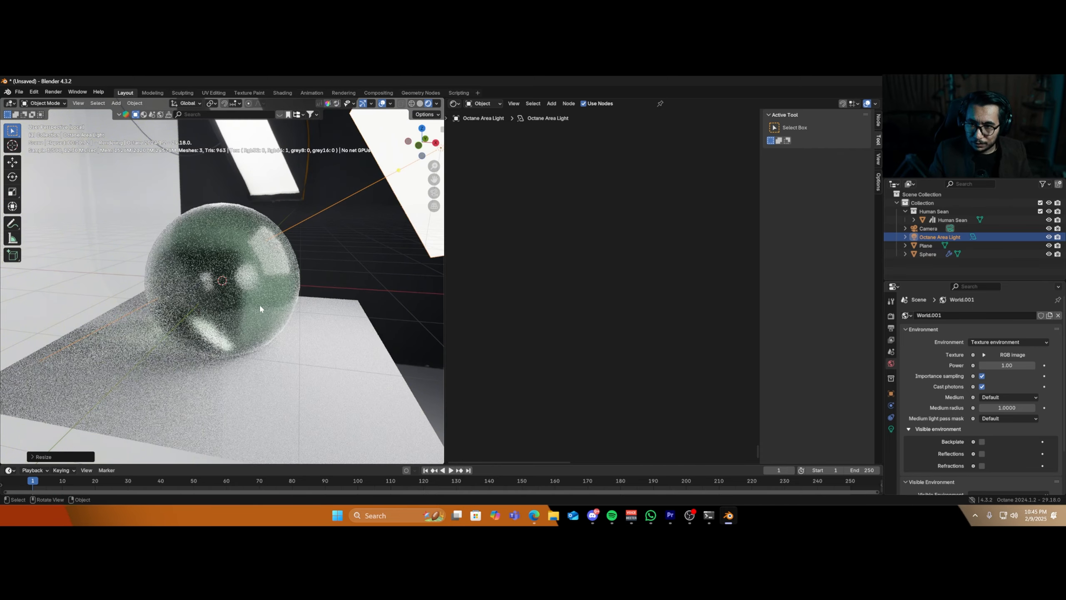
{"action": "left_click", "coordinate": [259, 303]}
{"action": "left_click", "coordinate": [545, 265]}
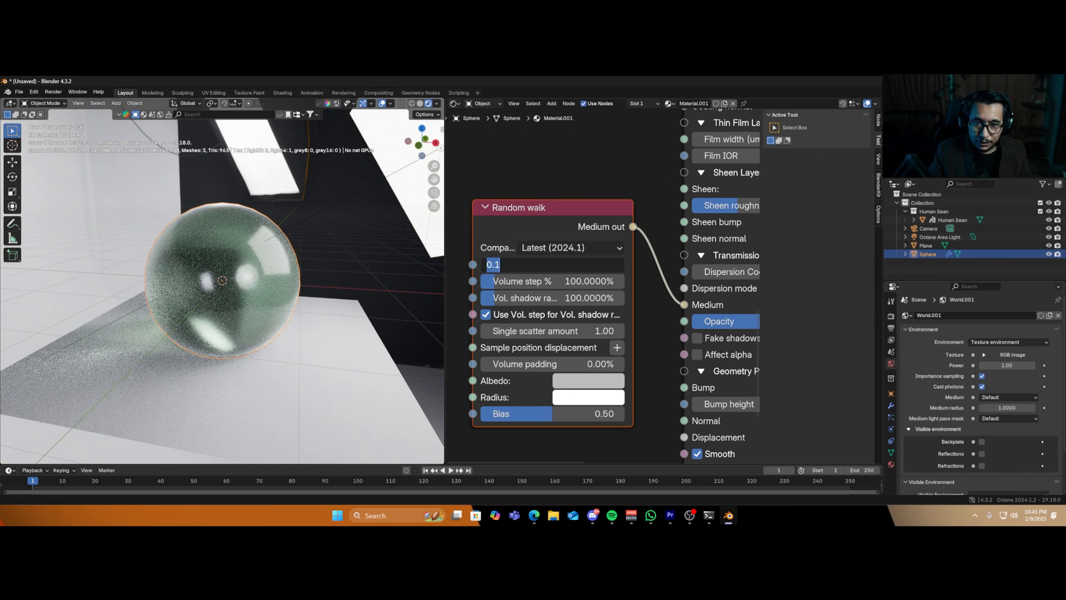
{"action": "key", "text": "Return"}
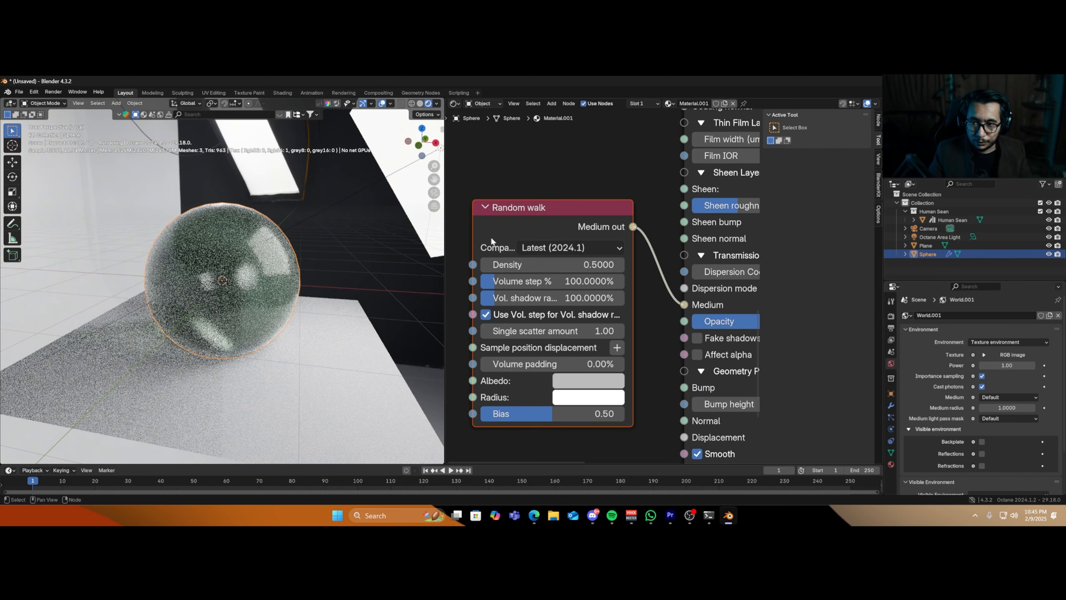
- Set the Random walk medium's Albedo to white and raise its Bias to 0.81
{"action": "left_click", "coordinate": [587, 384]}
{"action": "left_click_drag", "start_coordinate": [698, 170], "coordinate": [698, 137]}
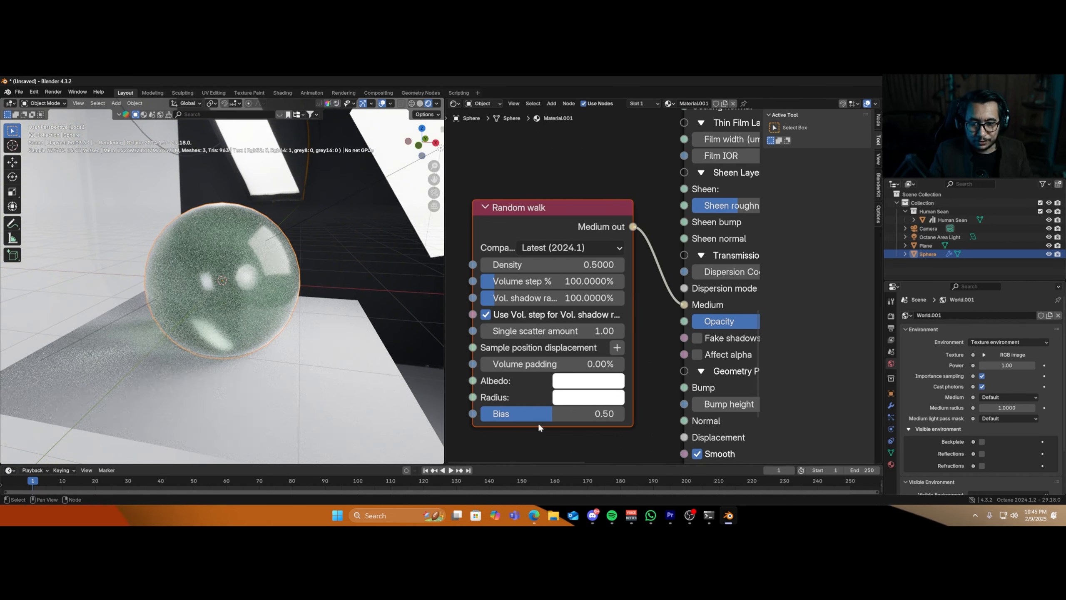
{"action": "left_click_drag", "start_coordinate": [552, 416], "coordinate": [597, 415]}
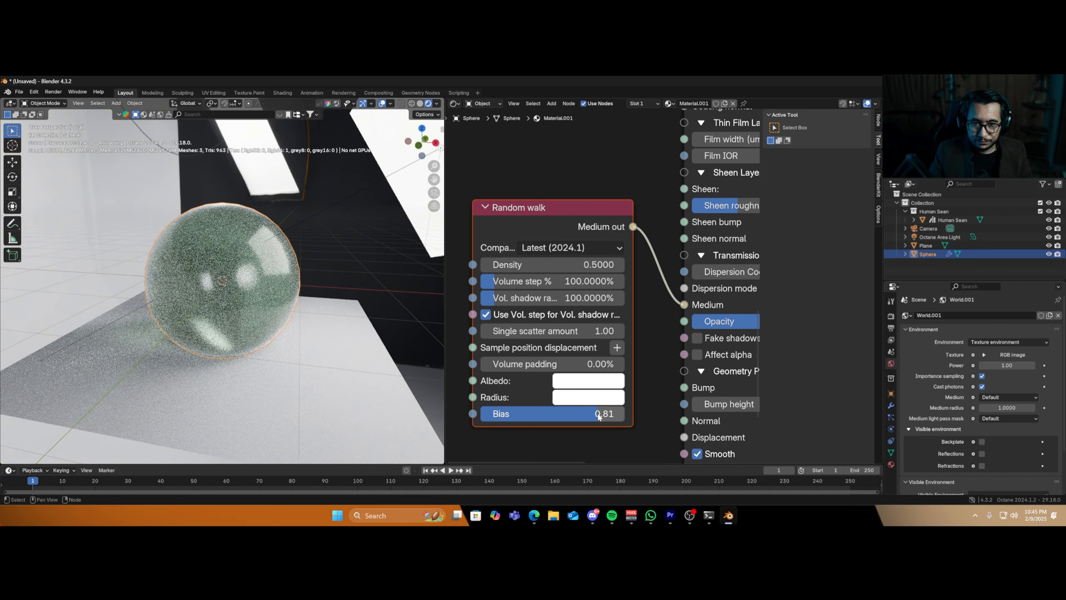
{"action": "left_click", "coordinate": [540, 268]}
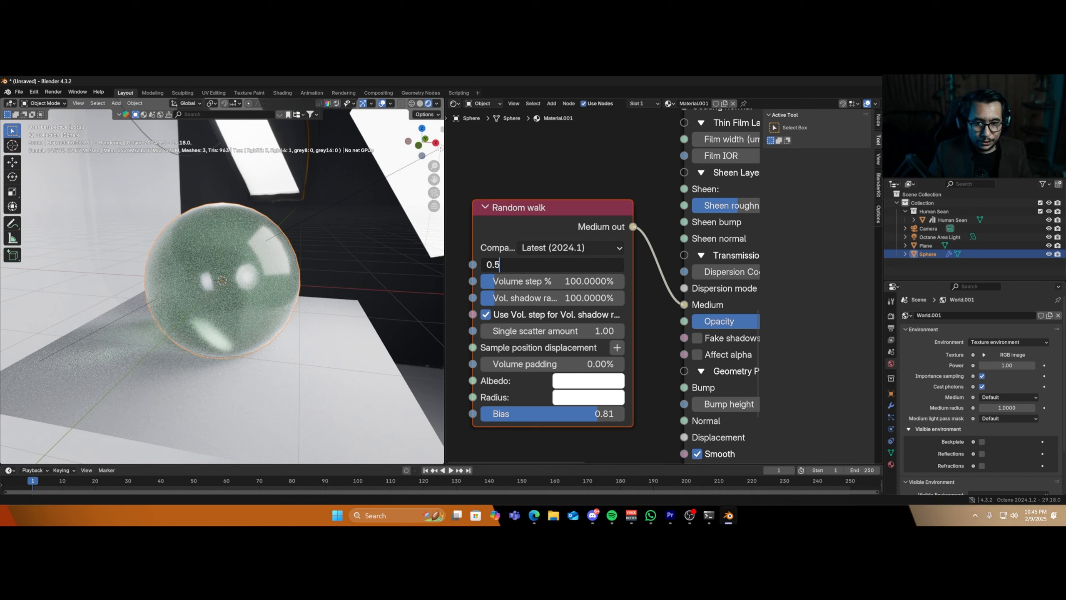
{"action": "key", "text": "Return"}
- Change the Universal material's Transmission type to Diffuse
{"action": "scroll", "coordinate": [575, 200], "scroll_direction": "down", "scroll_amount": 3}
{"action": "middle_click_drag", "start_coordinate": [619, 166], "coordinate": [519, 258]}
{"action": "scroll", "coordinate": [519, 257], "scroll_direction": "up", "scroll_amount": 5}
{"action": "left_click", "coordinate": [707, 234]}
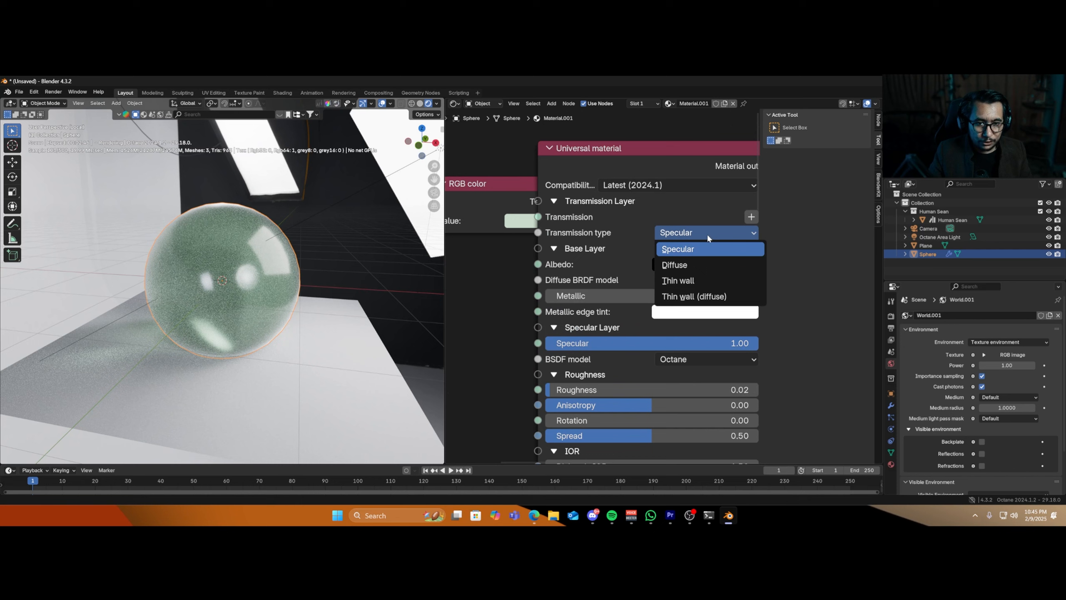
{"action": "left_click", "coordinate": [708, 263]}
- Try a Density of 10 on the Random walk medium and settle on 100
{"action": "middle_click_drag", "start_coordinate": [504, 371], "coordinate": [656, 180]}
{"action": "scroll", "coordinate": [656, 180], "scroll_direction": "up", "scroll_amount": 4}
{"action": "left_click", "coordinate": [613, 298]}
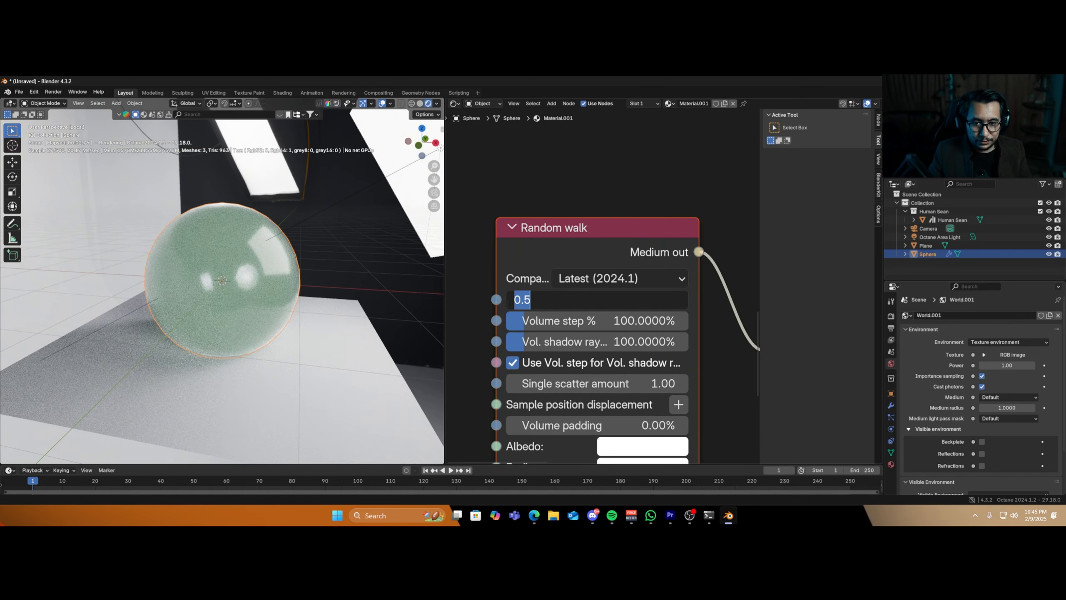
{"action": "type", "text": "10"}
{"action": "key", "text": "Return"}
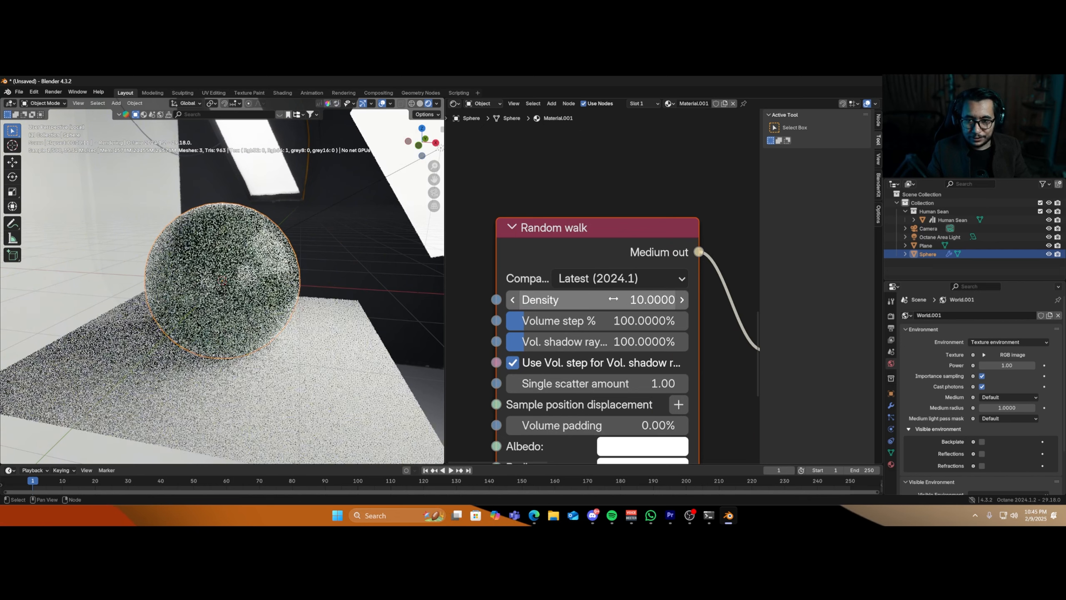
{"action": "left_click", "coordinate": [614, 298]}
{"action": "type", "text": "100"}
{"action": "key", "text": "Return"}
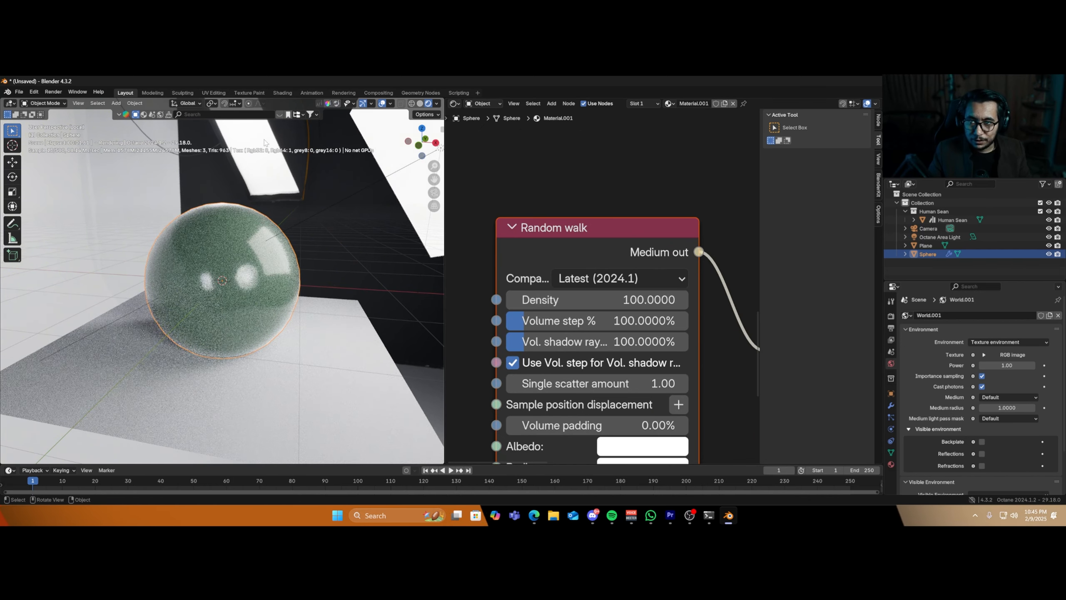
- Rotate the area light along Z around the 3D Cursor pivot until it sits behind the sphere, and hide the viewport overlays
{"action": "left_click", "coordinate": [213, 104]}
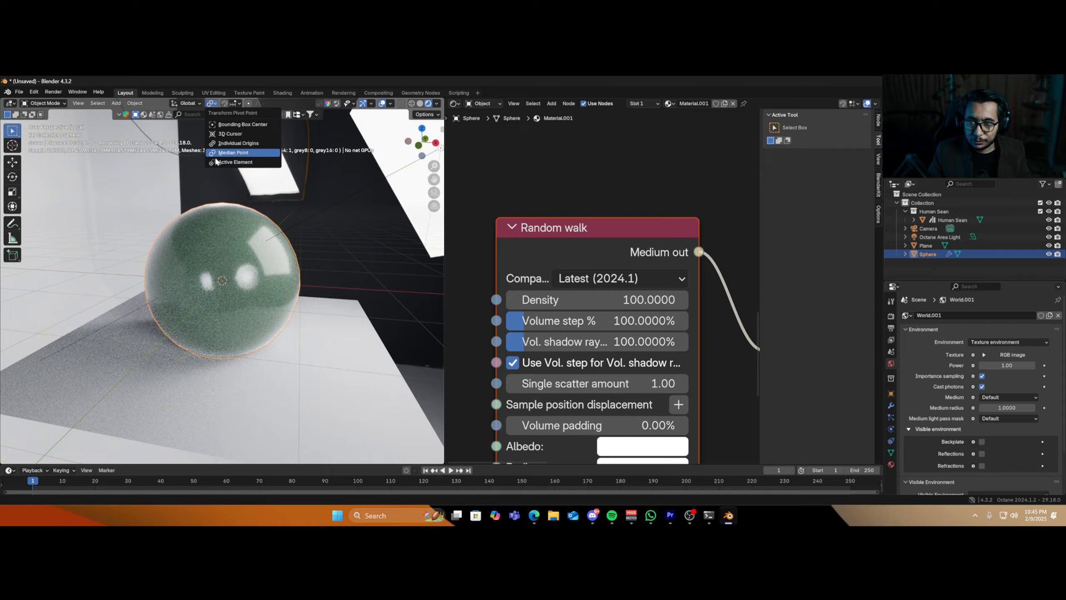
{"action": "left_click", "coordinate": [226, 134]}
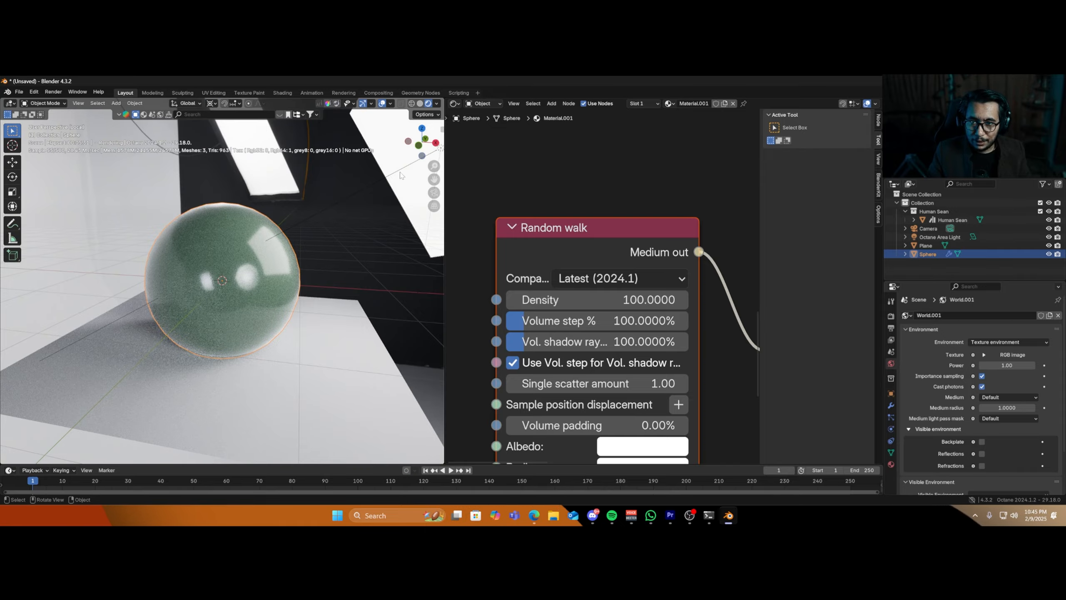
{"action": "left_click", "coordinate": [400, 173]}
{"action": "key", "text": "r"}
{"action": "key", "text": "z"}
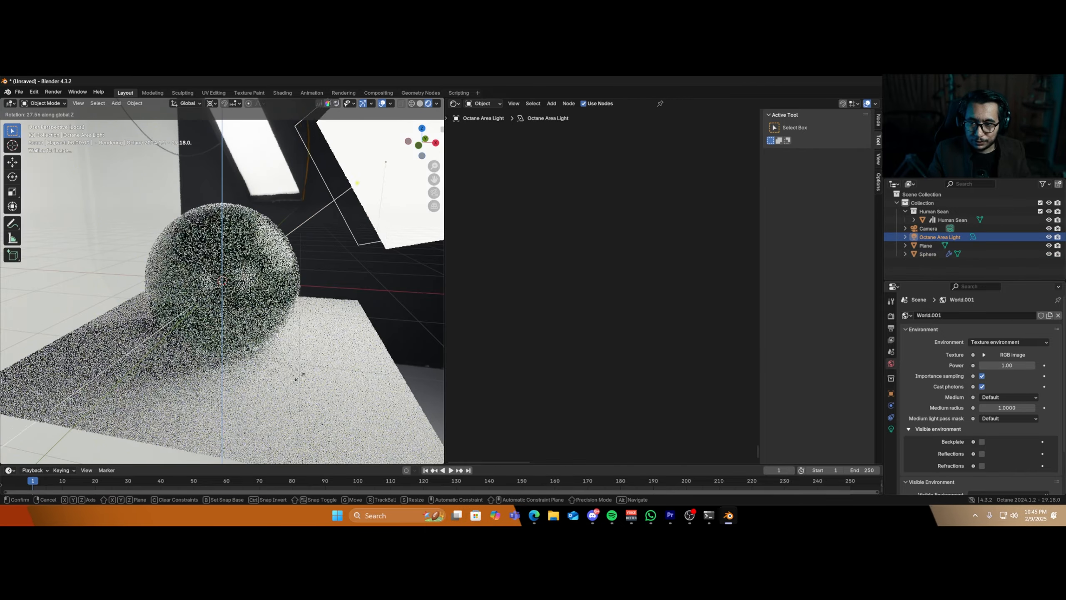
{"action": "left_click", "coordinate": [419, 224]}
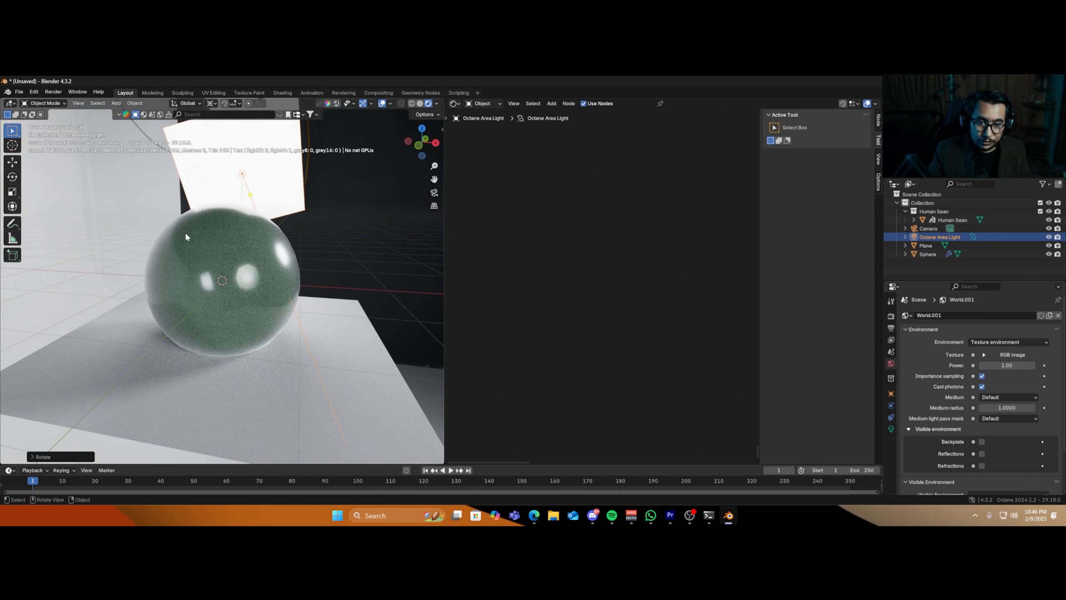
{"action": "left_click", "coordinate": [382, 104]}
- Enable Fake shadows and Affect alpha on the sphere's Universal material
{"action": "left_click", "coordinate": [235, 290]}
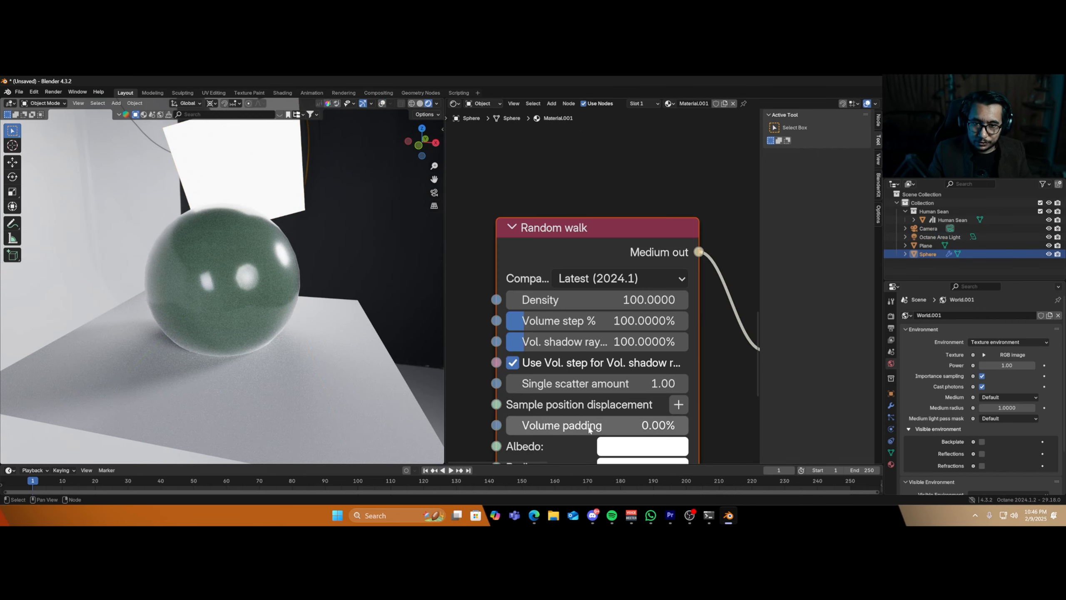
{"action": "scroll", "coordinate": [589, 376], "scroll_direction": "down", "scroll_amount": 3}
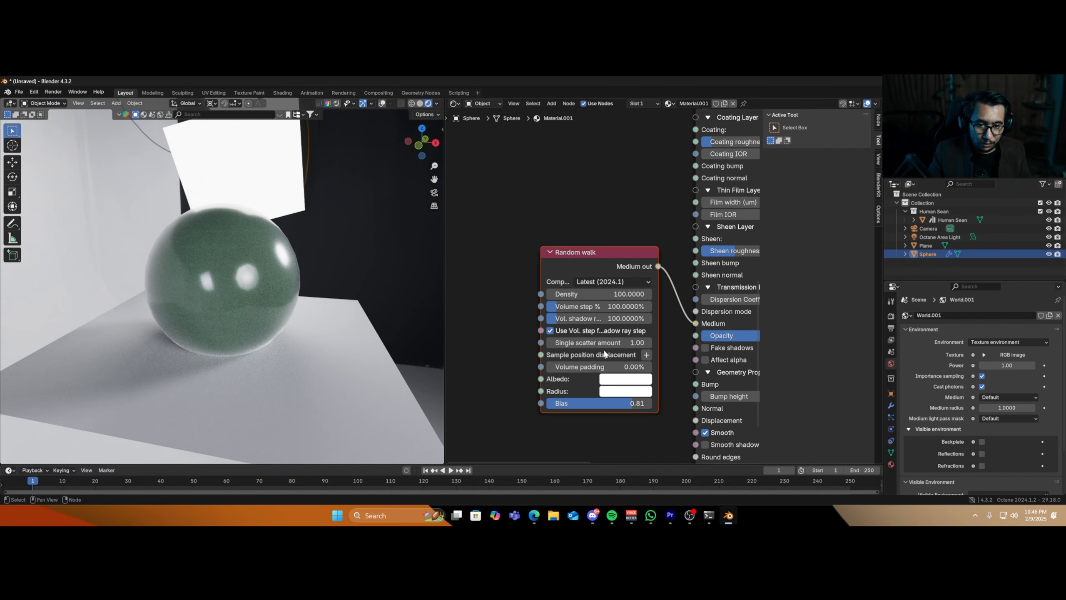
{"action": "middle_click_drag", "start_coordinate": [604, 354], "coordinate": [528, 313]}
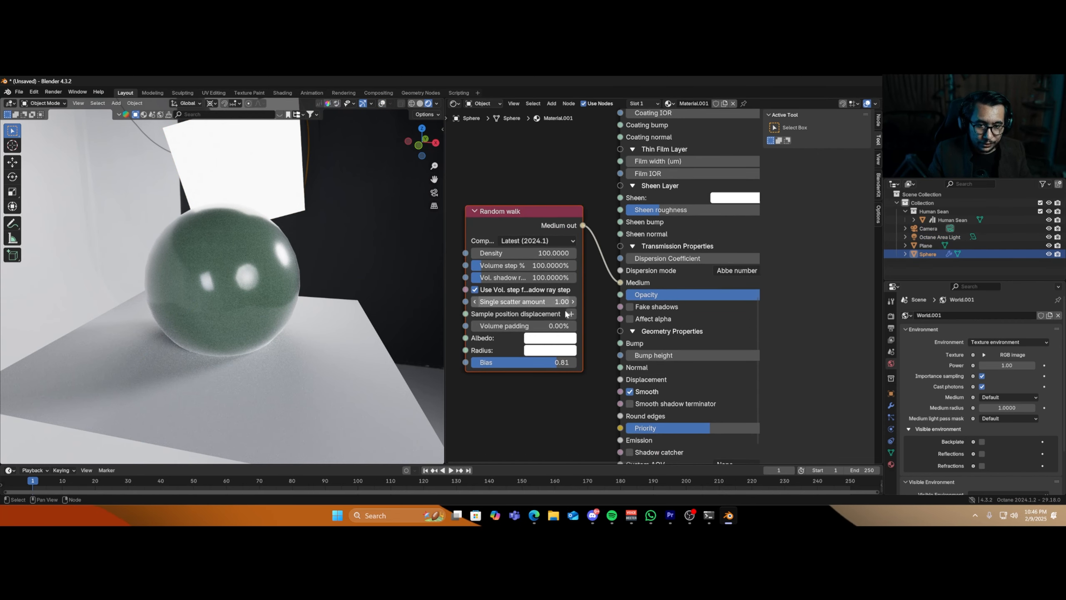
{"action": "left_click", "coordinate": [630, 307]}
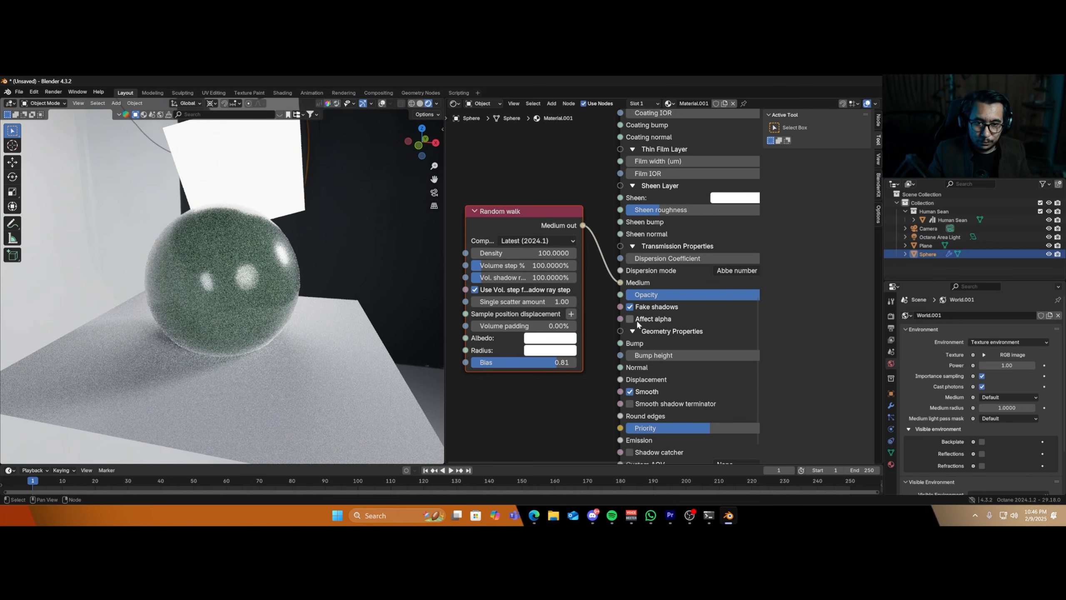
{"action": "left_click", "coordinate": [628, 319]}
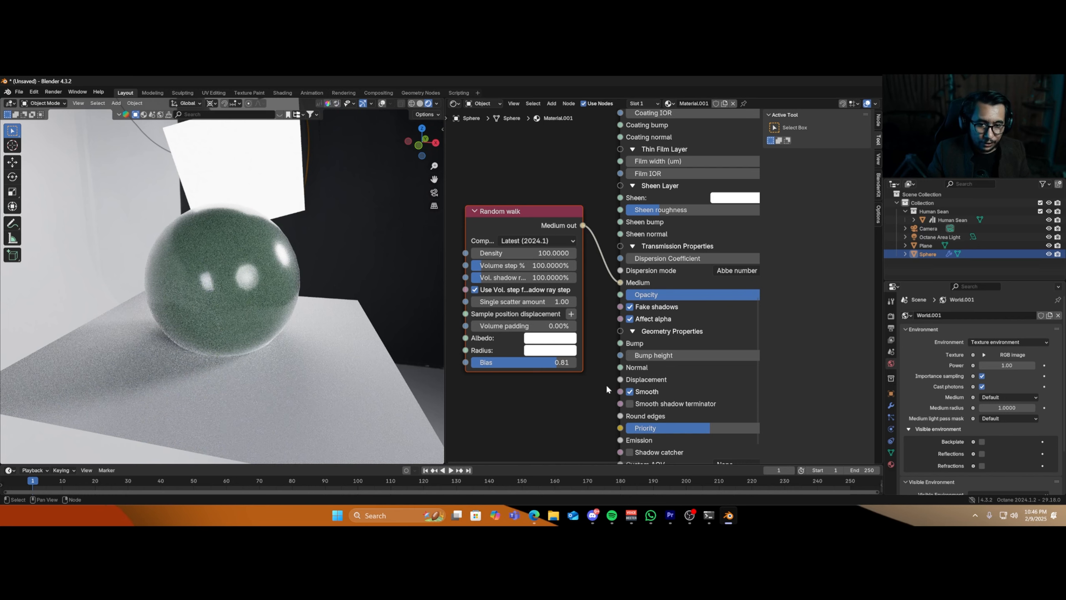
- Add a Cinema 4D noise texture node and connect it to the Universal material's Bump input
{"action": "middle_click_drag", "start_coordinate": [595, 385], "coordinate": [582, 316]}
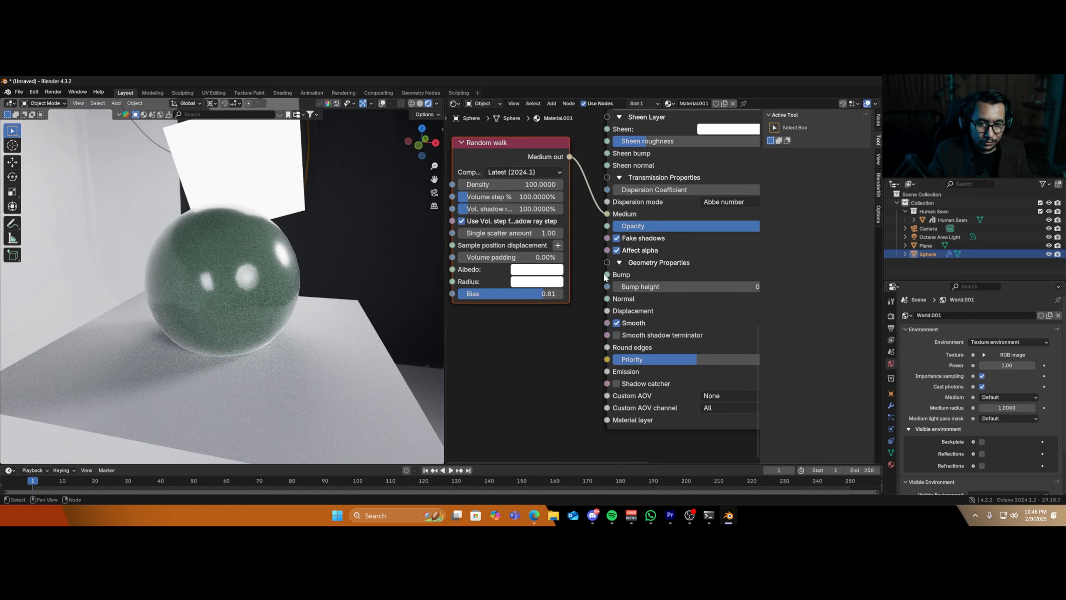
{"action": "scroll", "coordinate": [557, 329], "scroll_direction": "down", "scroll_amount": 1}
{"action": "left_click", "coordinate": [520, 175]}
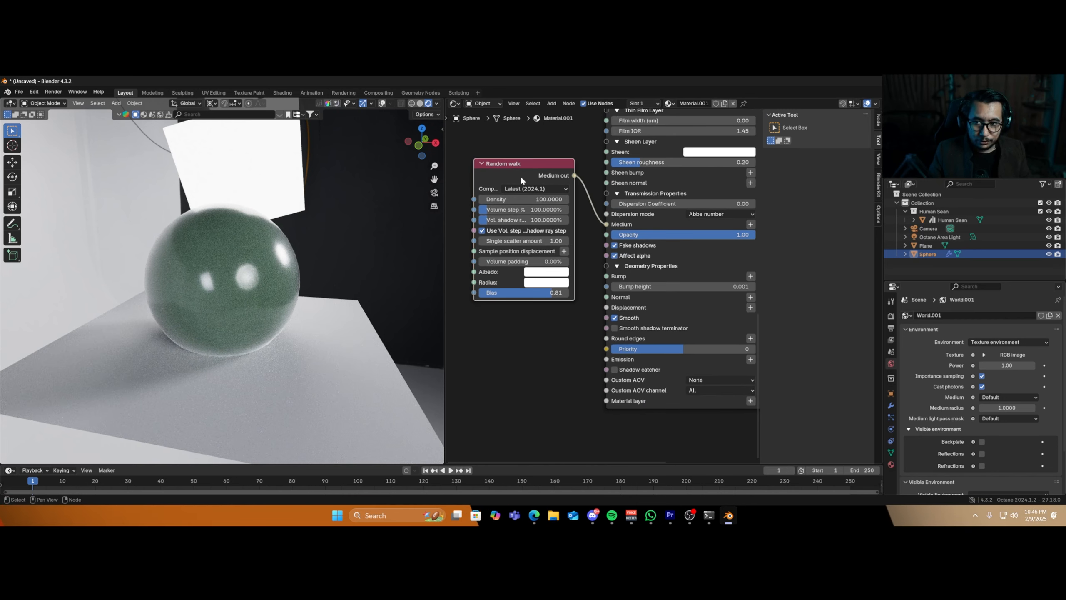
{"action": "middle_click_drag", "start_coordinate": [572, 352], "coordinate": [566, 349]}
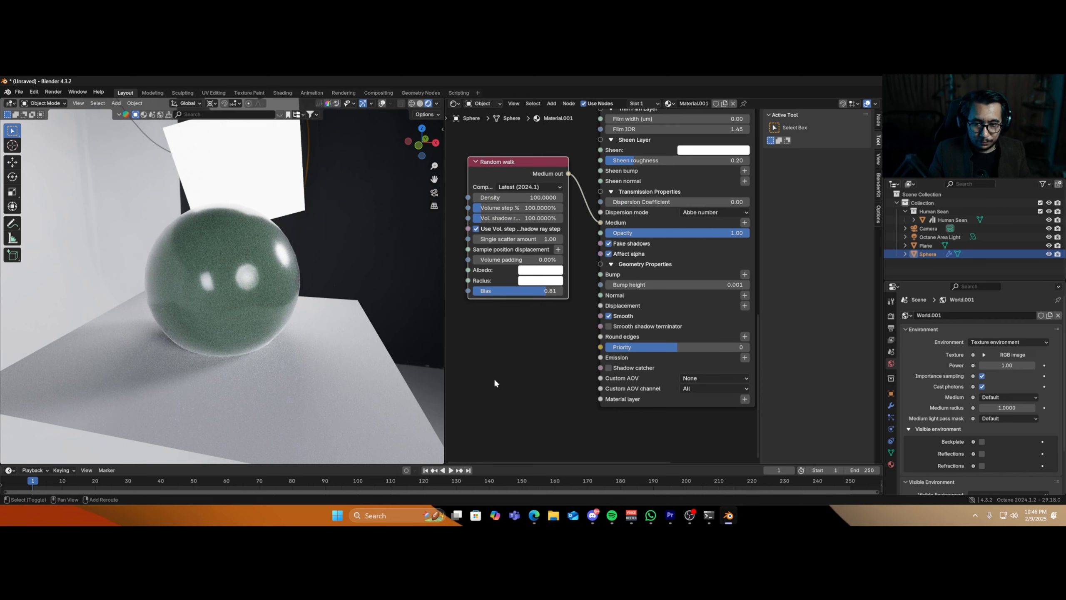
{"action": "key", "text": "shift+a"}
{"action": "type", "text": "s"}
{"action": "key", "text": "BackSpace"}
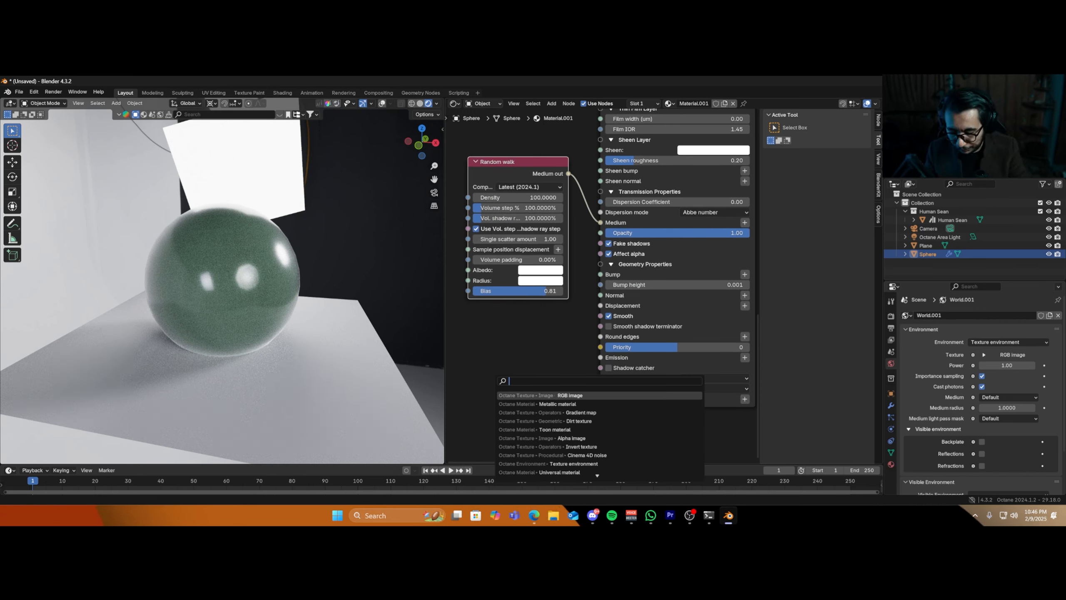
{"action": "type", "text": "cine"}
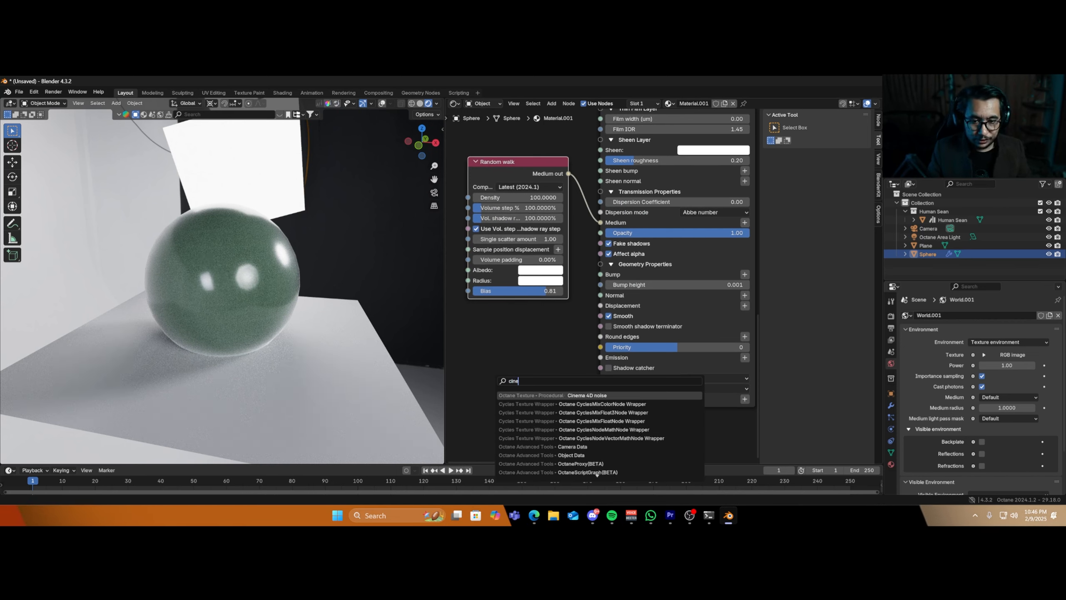
{"action": "key", "text": "Return"}
{"action": "left_click", "coordinate": [605, 340]}
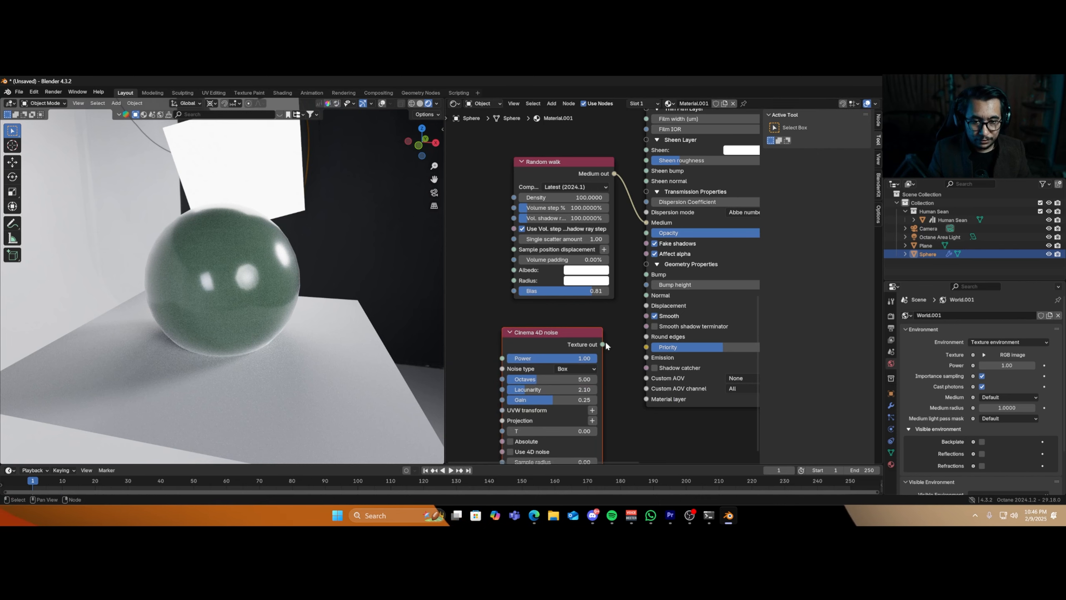
{"action": "left_click_drag", "start_coordinate": [622, 274], "coordinate": [642, 276]}
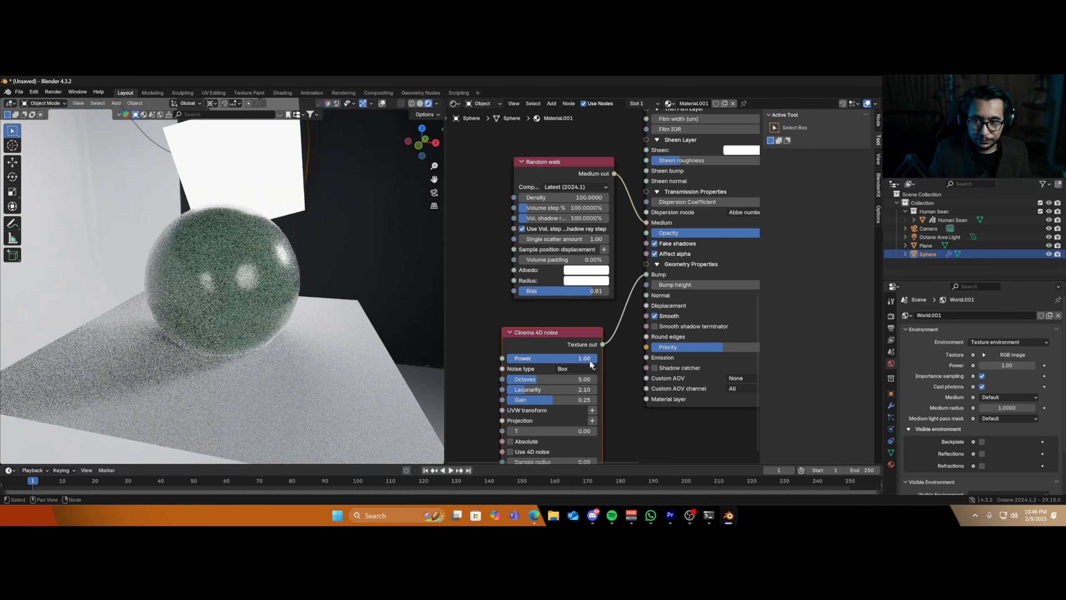
- Enable Use 4D noise on the Cinema 4D noise and add 3D transformation and XYZ to UVW Projection nodes, separating the overlapping nodes
{"action": "middle_click_drag", "start_coordinate": [618, 420], "coordinate": [618, 362]}
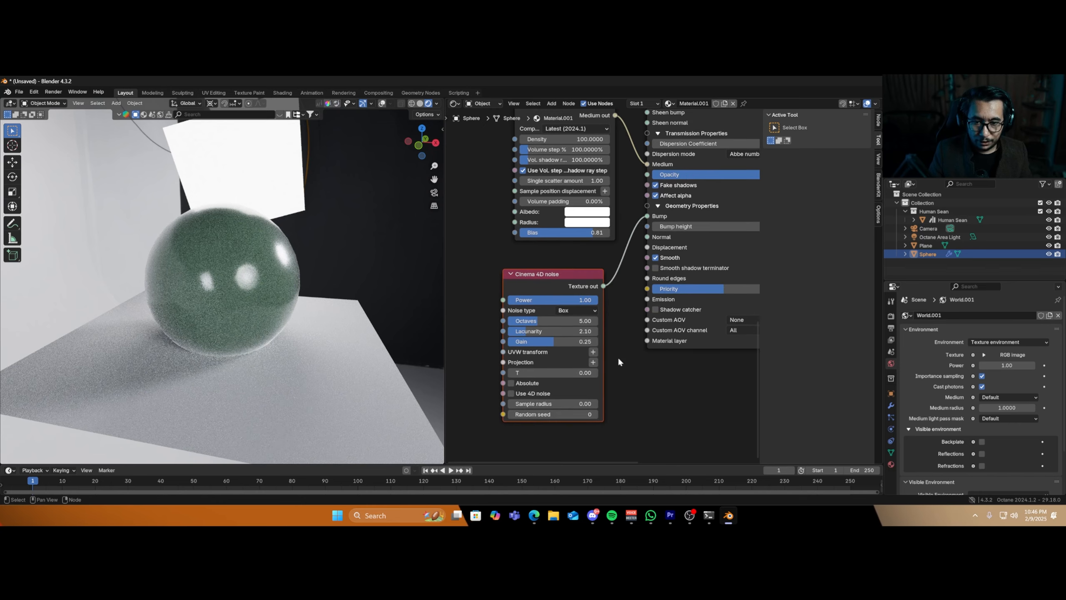
{"action": "left_click", "coordinate": [535, 394]}
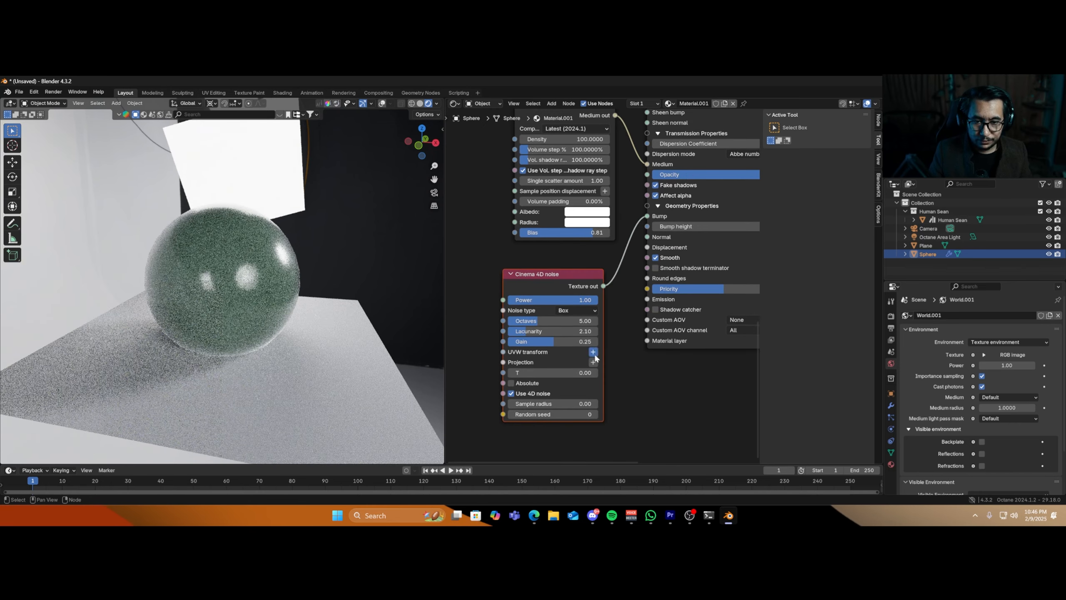
{"action": "left_click", "coordinate": [594, 353]}
{"action": "left_click", "coordinate": [591, 362]}
{"action": "middle_click_drag", "start_coordinate": [637, 420], "coordinate": [691, 418]}
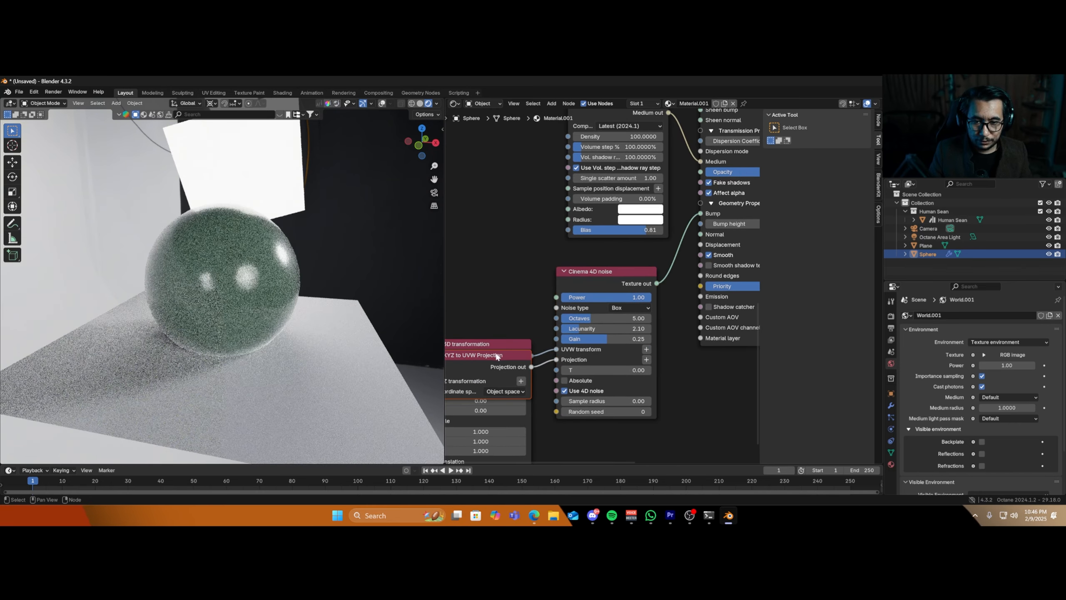
{"action": "left_click_drag", "start_coordinate": [497, 355], "coordinate": [497, 257]}
- Reduce the noise's 3D transformation Scale to 0.11 on all three axes
{"action": "middle_click_drag", "start_coordinate": [496, 256], "coordinate": [522, 176]}
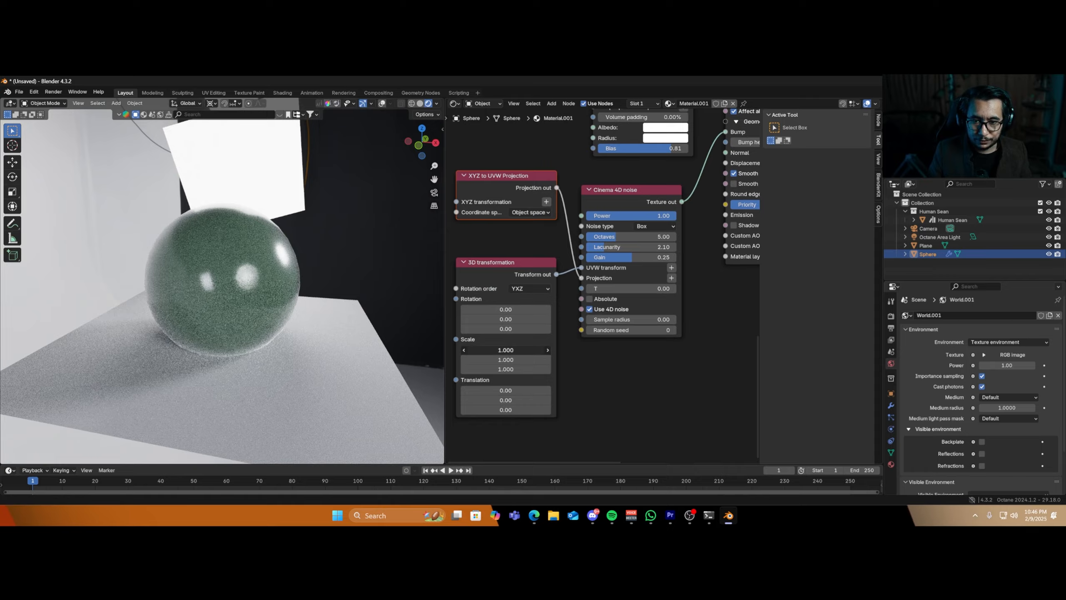
{"action": "left_click_drag", "start_coordinate": [505, 350], "coordinate": [468, 369]}
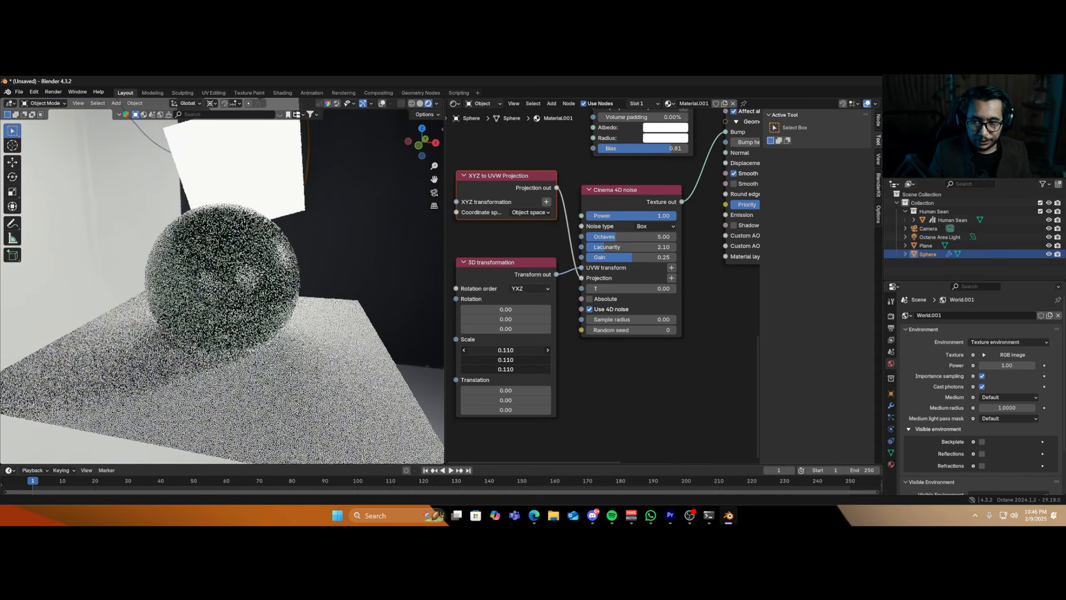
- Set the Universal material's Bump height to 1
{"action": "middle_click_drag", "start_coordinate": [703, 372], "coordinate": [567, 450]}
{"action": "left_click", "coordinate": [644, 220]}
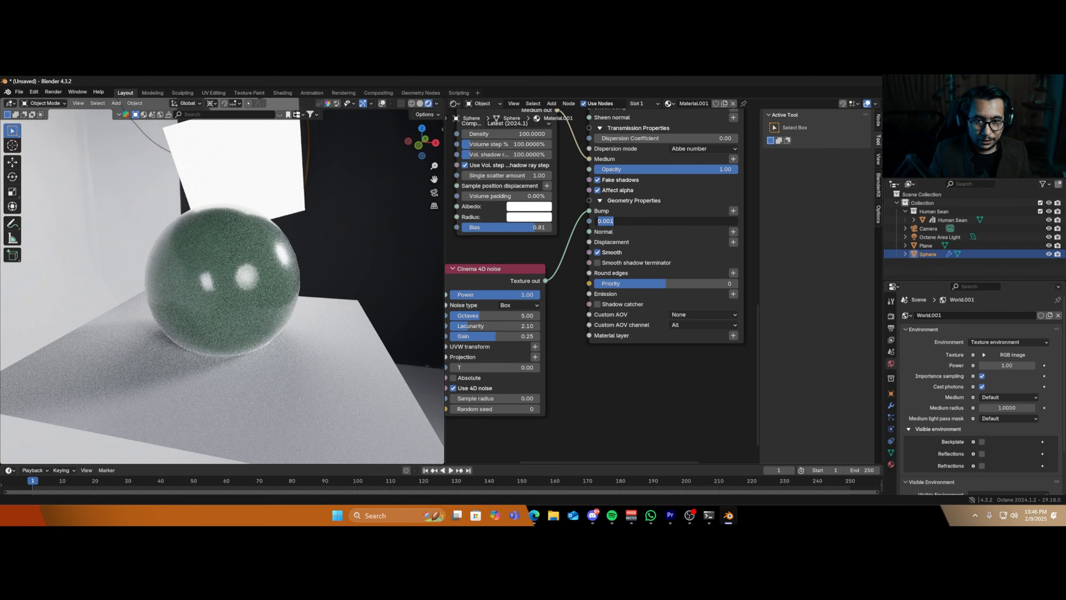
{"action": "type", "text": "1"}
{"action": "key", "text": "Return"}
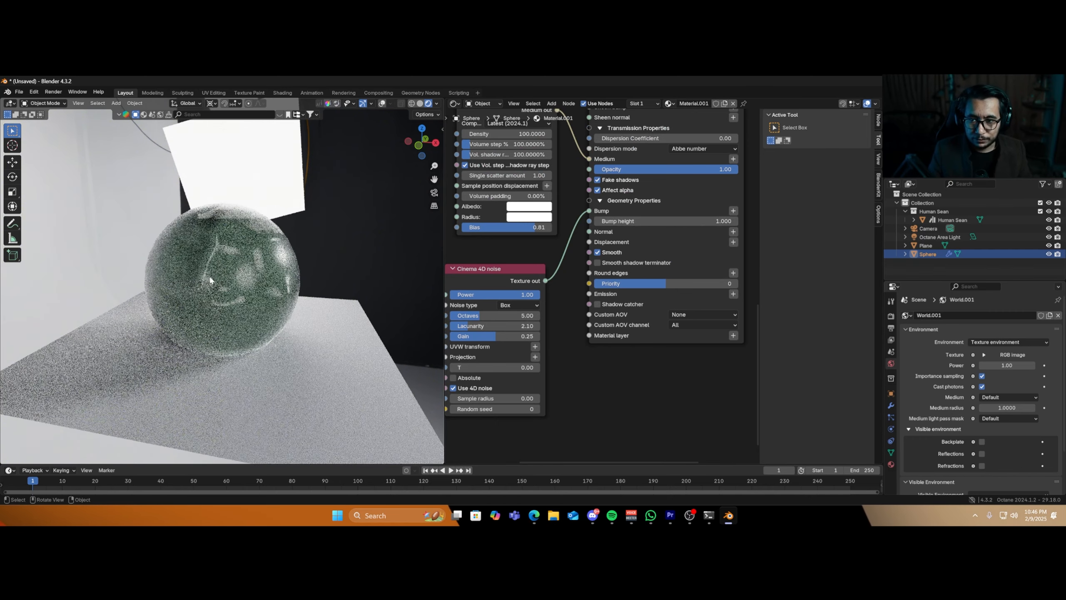
- Adjust the noise's 3D transformation Scale to 0.44 on all three axes
{"action": "middle_click_drag", "start_coordinate": [512, 406], "coordinate": [642, 372]}
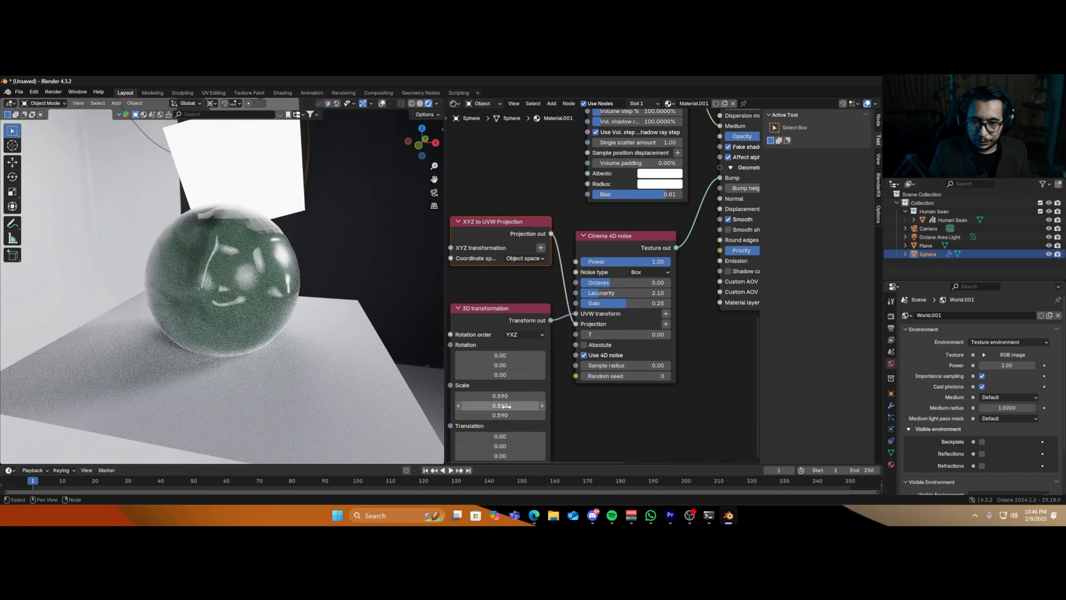
{"action": "mouse_move", "coordinate": [514, 395]}
{"action": "left_mouse_down"}
{"action": "mouse_move", "coordinate": [514, 415]}
{"action": "mouse_move", "coordinate": [499, 415]}
{"action": "mouse_move", "coordinate": [516, 416]}
{"action": "left_mouse_up"}
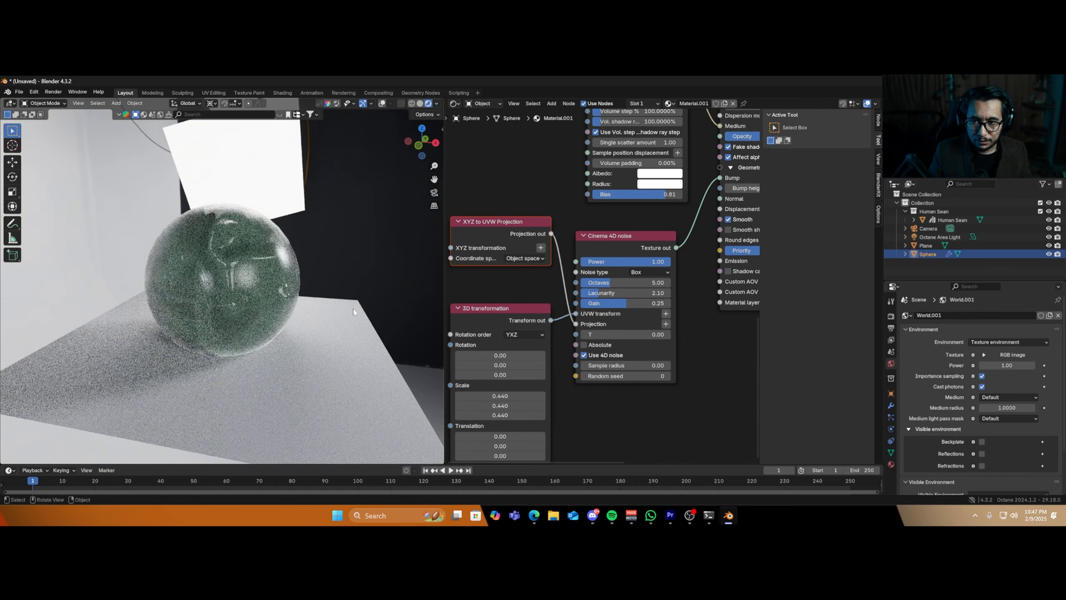
- Disconnect the Cinema 4D noise texture from the Universal material's Bump input
{"action": "scroll", "coordinate": [353, 308], "scroll_direction": "up", "scroll_amount": 2}
{"action": "middle_click_drag", "start_coordinate": [353, 308], "coordinate": [279, 327]}
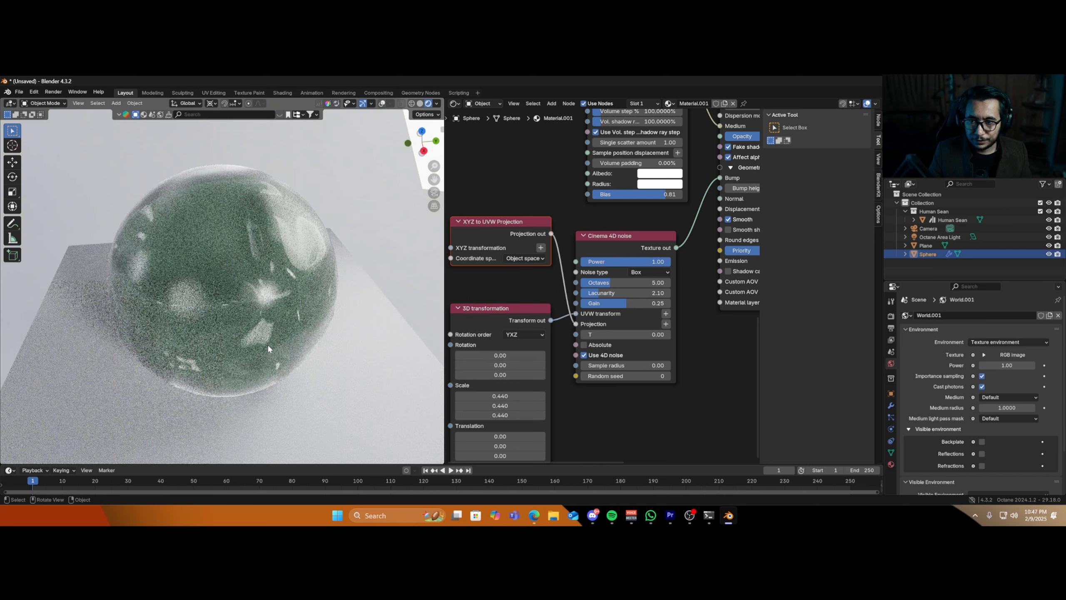
{"action": "scroll", "coordinate": [702, 323], "scroll_direction": "down", "scroll_amount": 2}
{"action": "middle_click_drag", "start_coordinate": [686, 322], "coordinate": [583, 352]}
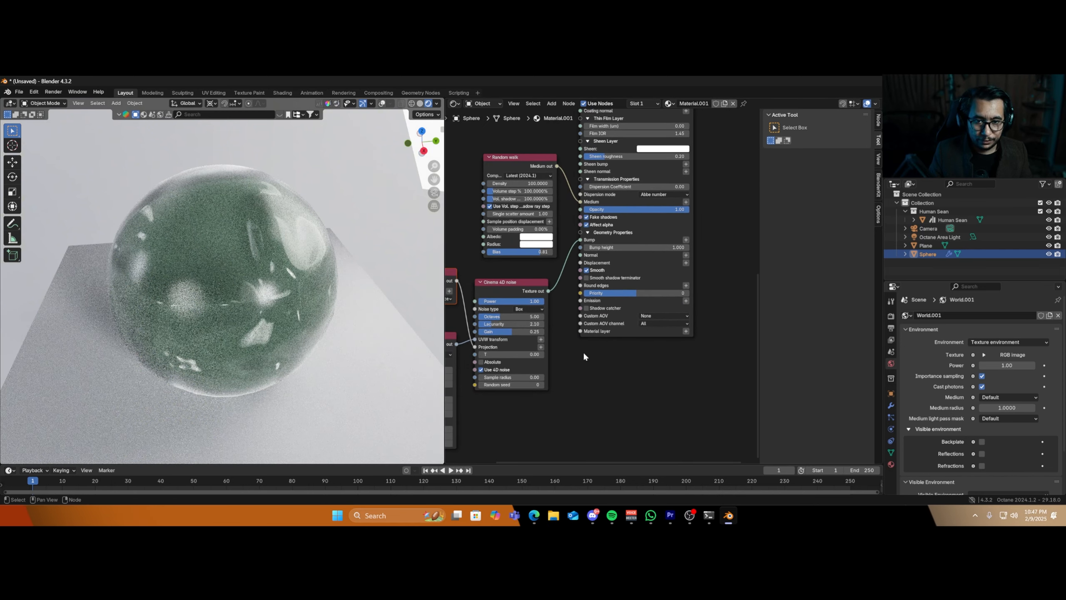
{"action": "scroll", "coordinate": [583, 352], "scroll_direction": "up", "scroll_amount": 2}
{"action": "scroll", "coordinate": [584, 356], "scroll_direction": "up", "scroll_amount": 1}
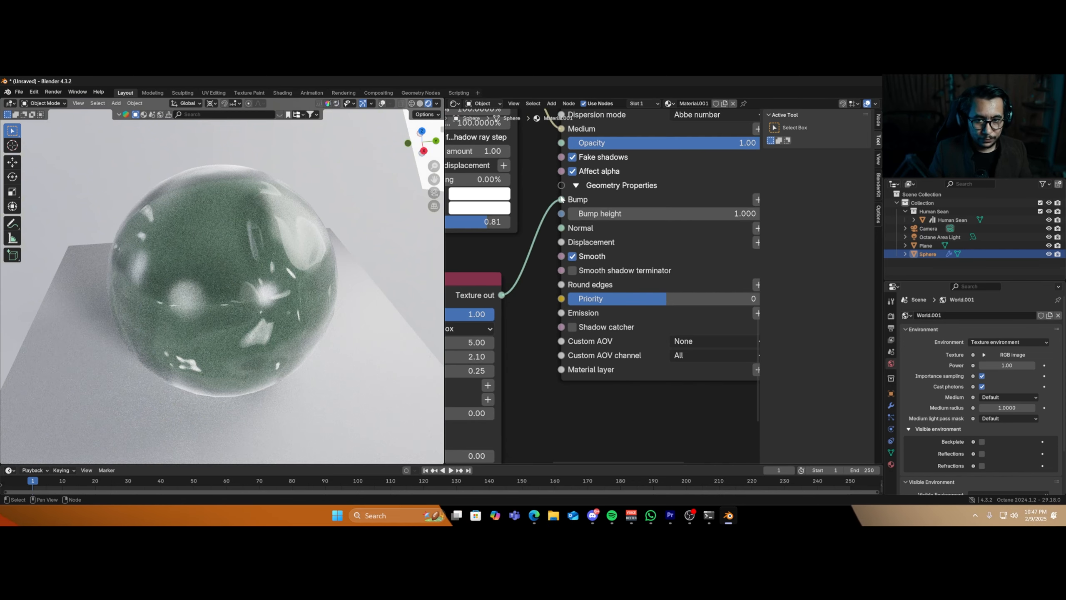
{"action": "left_click_drag", "start_coordinate": [561, 199], "coordinate": [561, 228]}
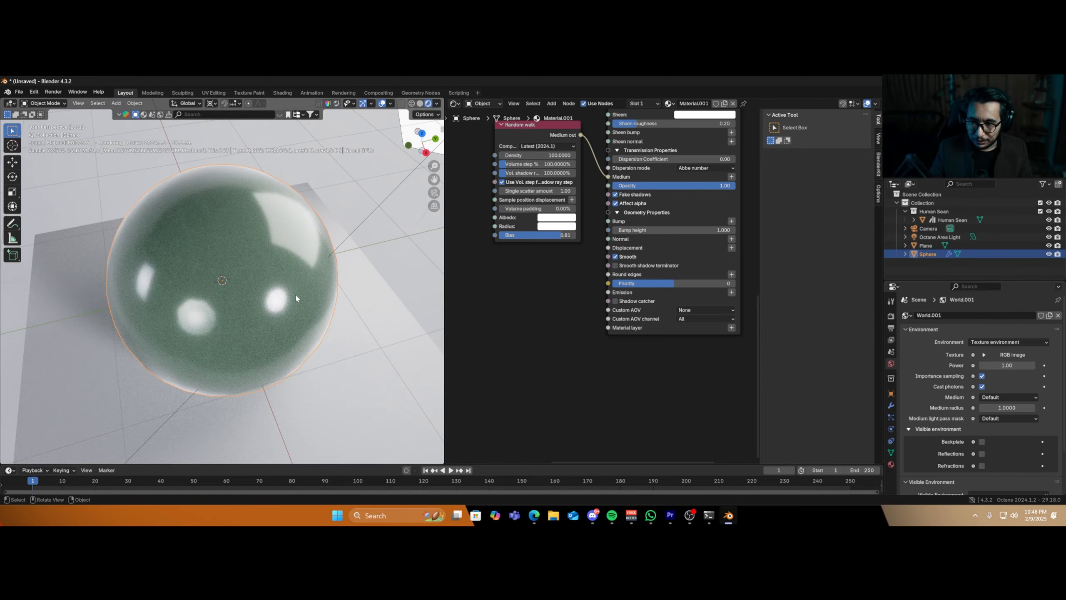
- Examine the sphere's mesh topology in Edit Mode from different angles and return to Object Mode
{"action": "middle_click_drag", "start_coordinate": [259, 343], "coordinate": [289, 310]}
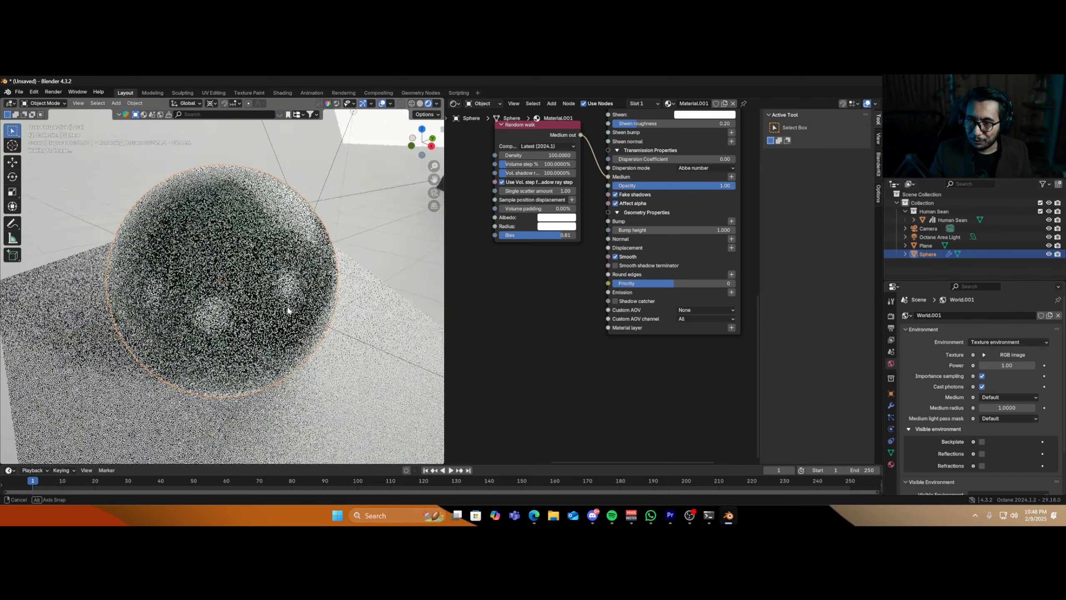
{"action": "key", "text": "Tab"}
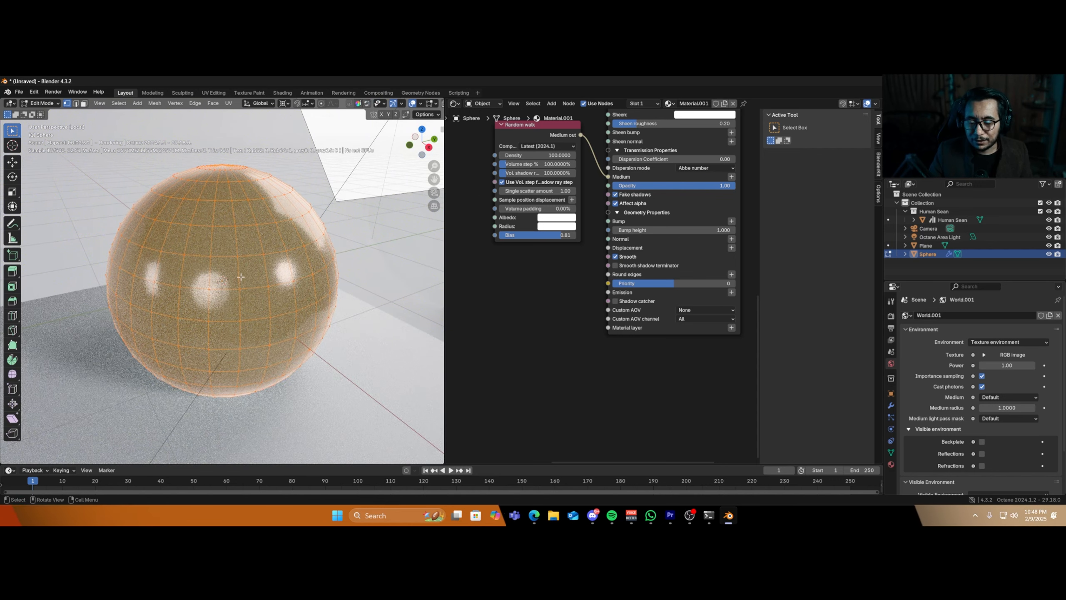
{"action": "middle_click_drag", "start_coordinate": [241, 277], "coordinate": [235, 261]}
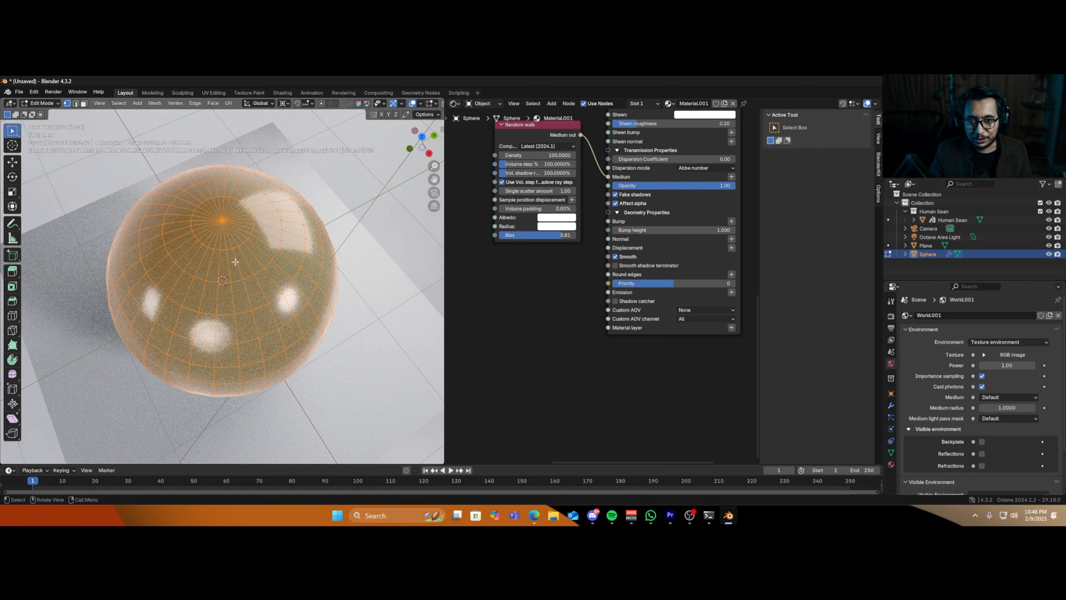
{"action": "key", "text": "Tab"}
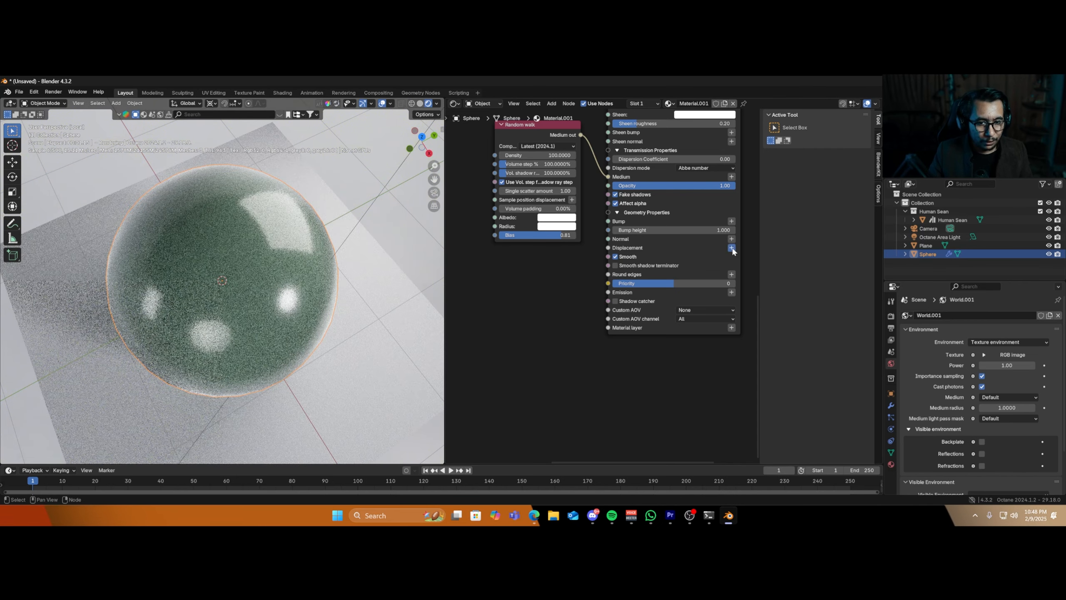
- Add a Texture displacement node to the Universal material's Displacement input and place it in free space below the medium node
{"action": "left_click", "coordinate": [731, 247]}
{"action": "left_click", "coordinate": [761, 247]}
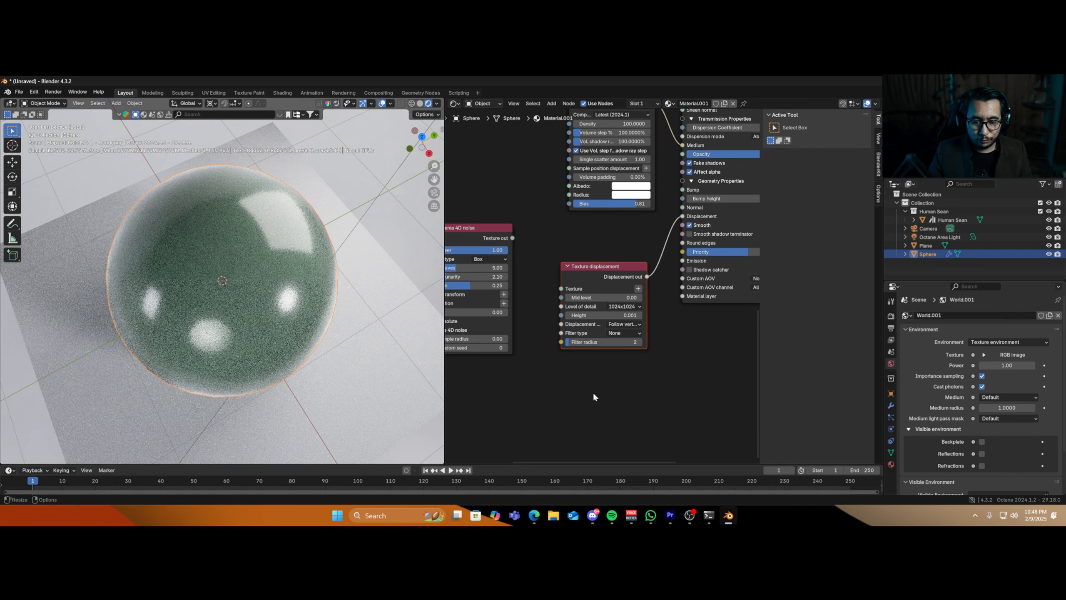
{"action": "left_click_drag", "start_coordinate": [591, 271], "coordinate": [593, 311]}
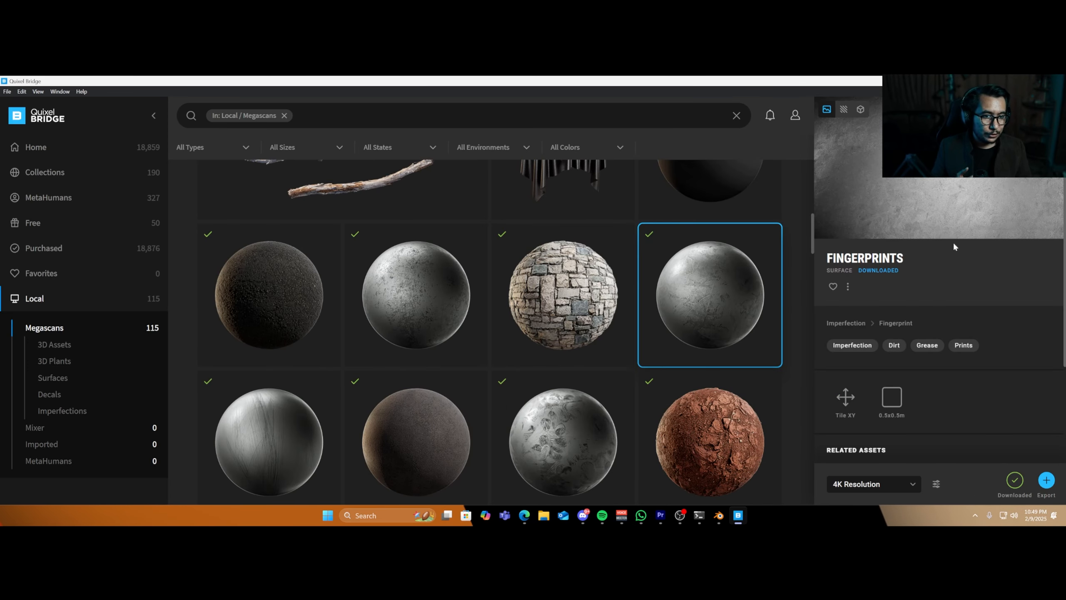
- Open the Fingerprints surface's files from Quixel Bridge and bring vk1ieixc_4K_Roughness.jpg into Blender as the Texture displacement's texture
{"action": "right_click", "coordinate": [710, 274]}
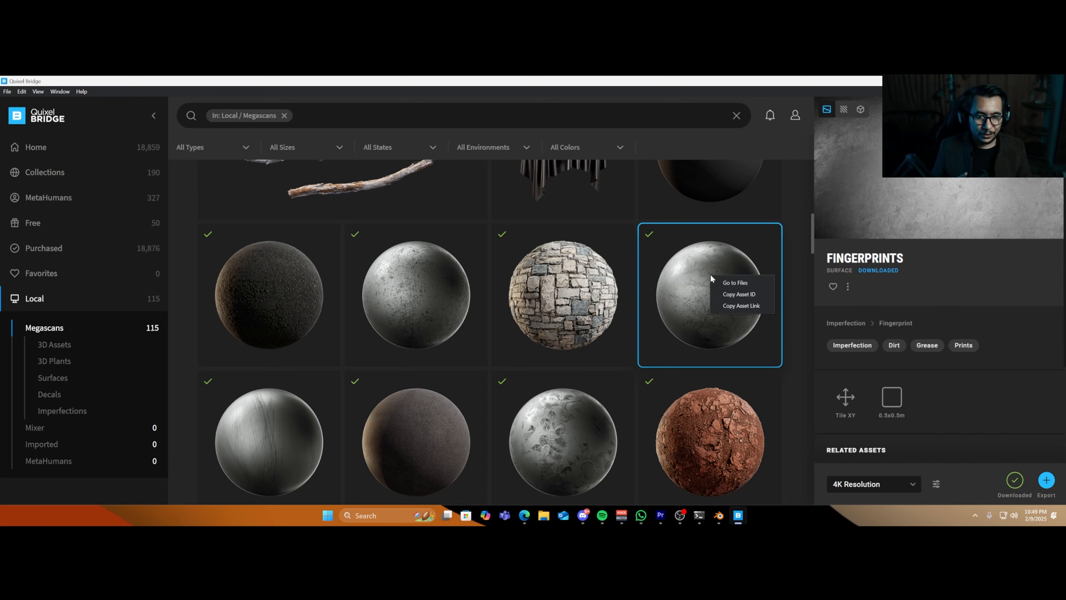
{"action": "left_click", "coordinate": [724, 283]}
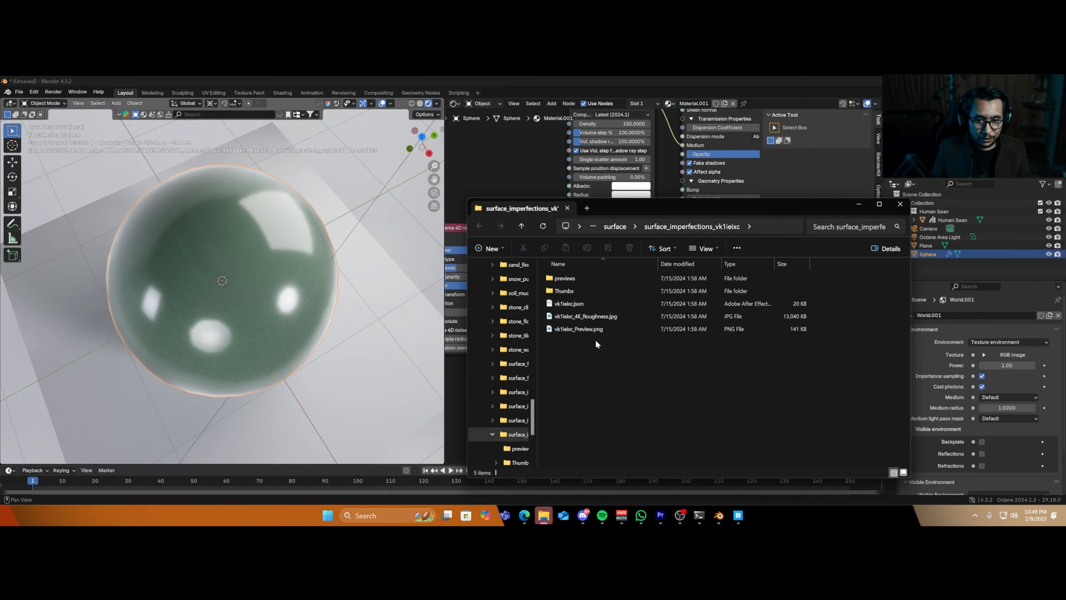
{"action": "left_click", "coordinate": [596, 317]}
{"action": "left_click_drag", "start_coordinate": [474, 164], "coordinate": [563, 325]}
{"action": "left_click", "coordinate": [503, 170]}
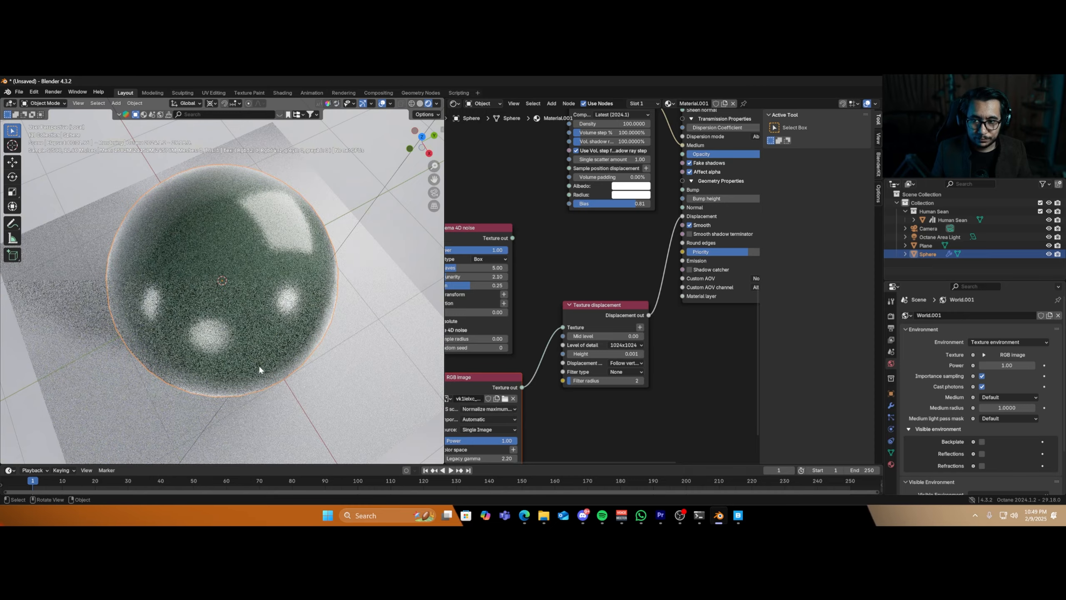
- Set the Texture displacement's Level of detail to 4096x4096
{"action": "scroll", "coordinate": [260, 370], "scroll_direction": "up", "scroll_amount": 1}
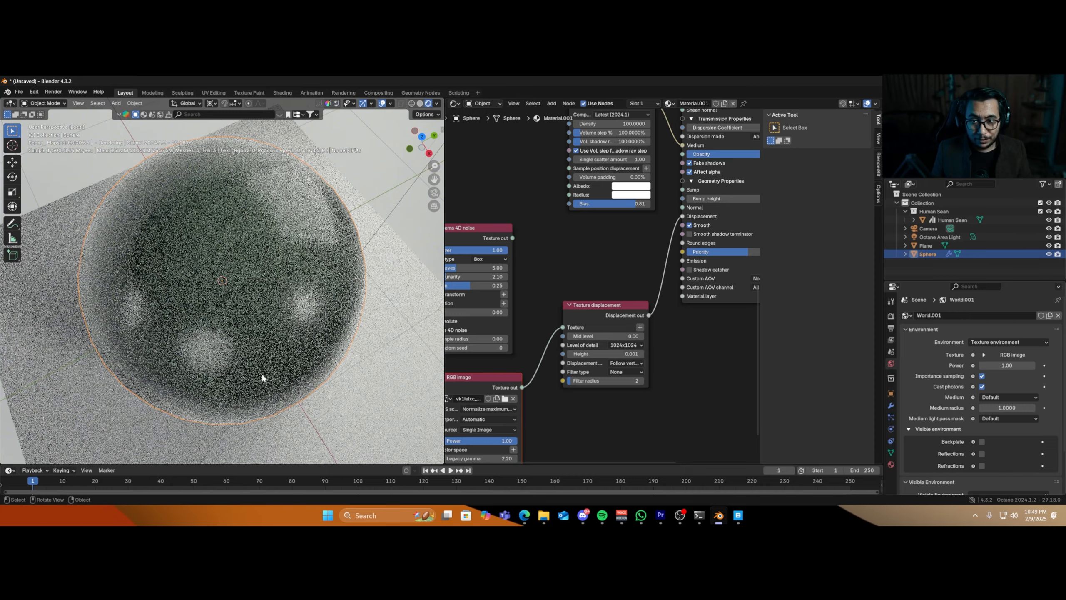
{"action": "middle_click_drag", "start_coordinate": [262, 376], "coordinate": [303, 368]}
{"action": "left_click", "coordinate": [624, 345]}
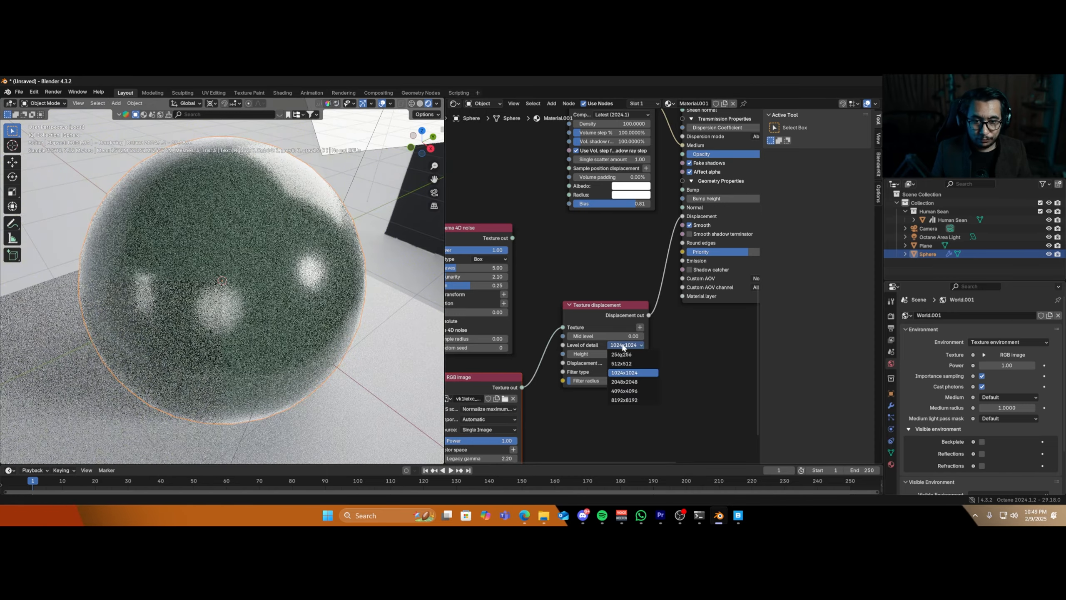
{"action": "left_click", "coordinate": [625, 391]}
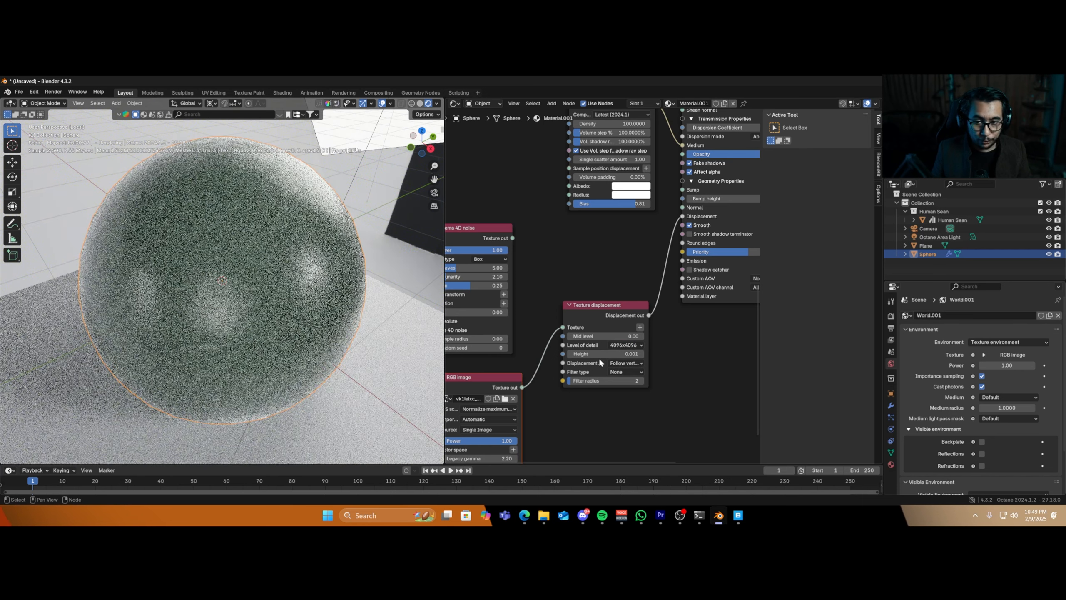
- Raise the Texture displacement's Height to 0.331 and inspect the exaggerated effect on the deselected sphere
{"action": "left_click_drag", "start_coordinate": [586, 353], "coordinate": [634, 353]}
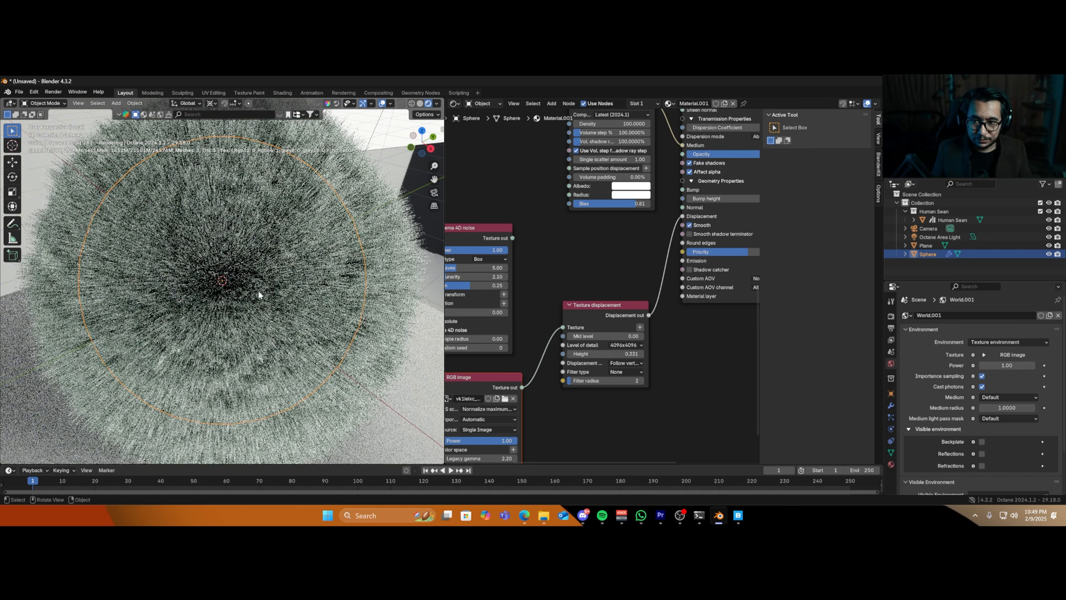
{"action": "scroll", "coordinate": [258, 290], "scroll_direction": "down", "scroll_amount": 2}
{"action": "left_click", "coordinate": [385, 288]}
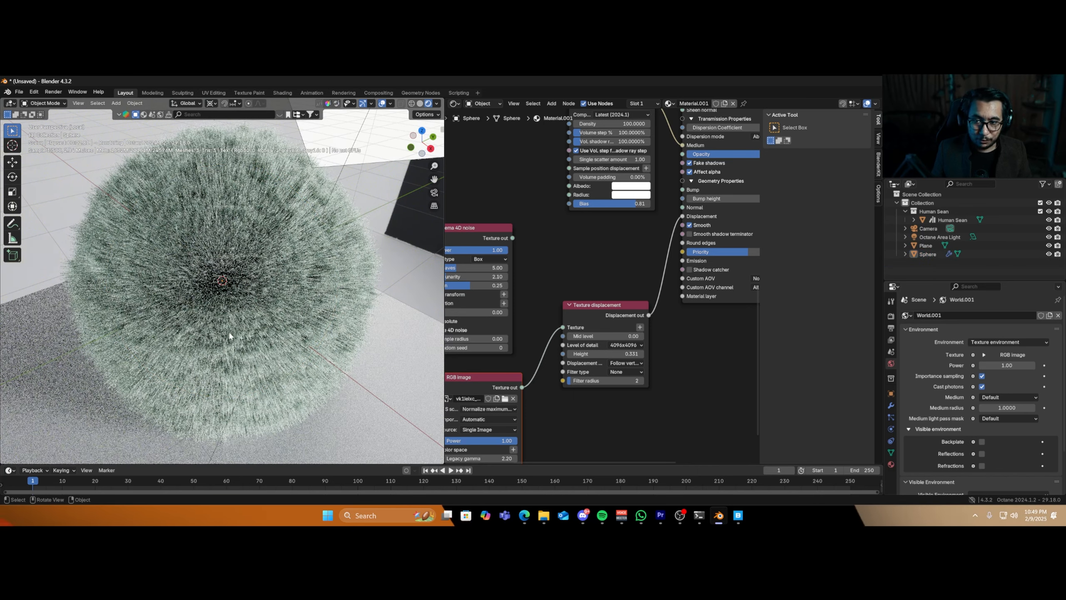
{"action": "middle_click_drag", "start_coordinate": [355, 372], "coordinate": [327, 359]}
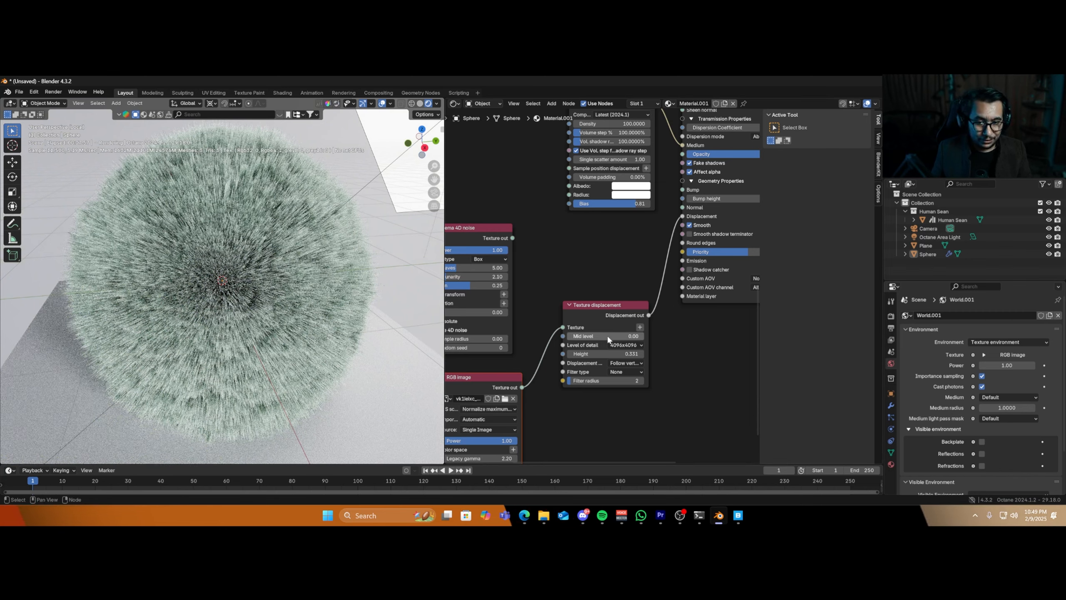
- Set the Texture displacement's Mid level to 0.41 and its Height to 0.010
{"action": "mouse_move", "coordinate": [606, 334]}
{"action": "left_mouse_down"}
{"action": "mouse_move", "coordinate": [642, 335]}
{"action": "mouse_move", "coordinate": [598, 336]}
{"action": "left_mouse_up"}
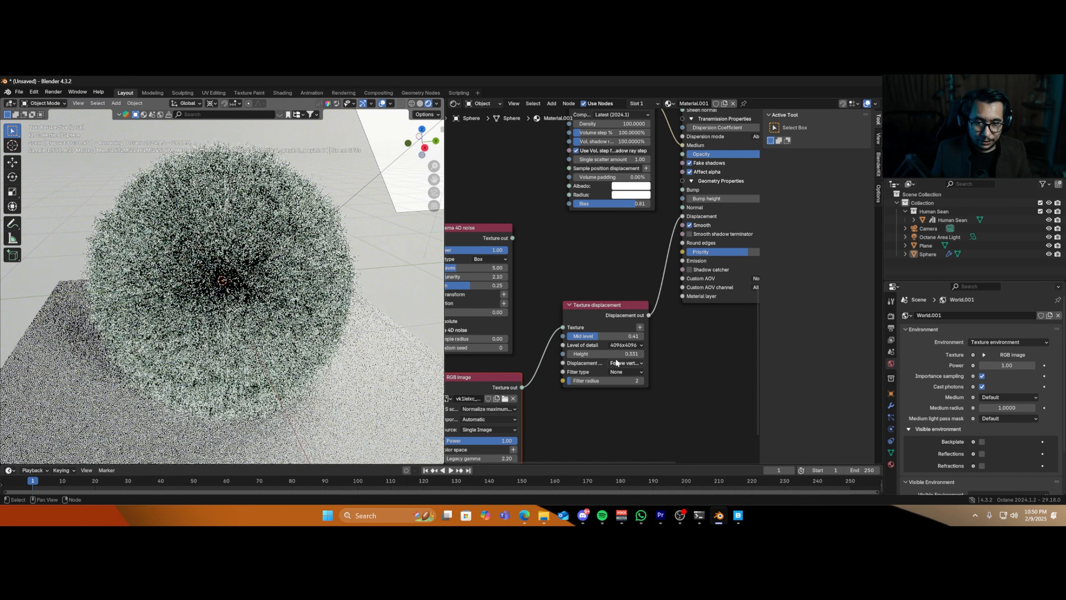
{"action": "left_click", "coordinate": [616, 354]}
{"action": "left_click", "coordinate": [575, 354]}
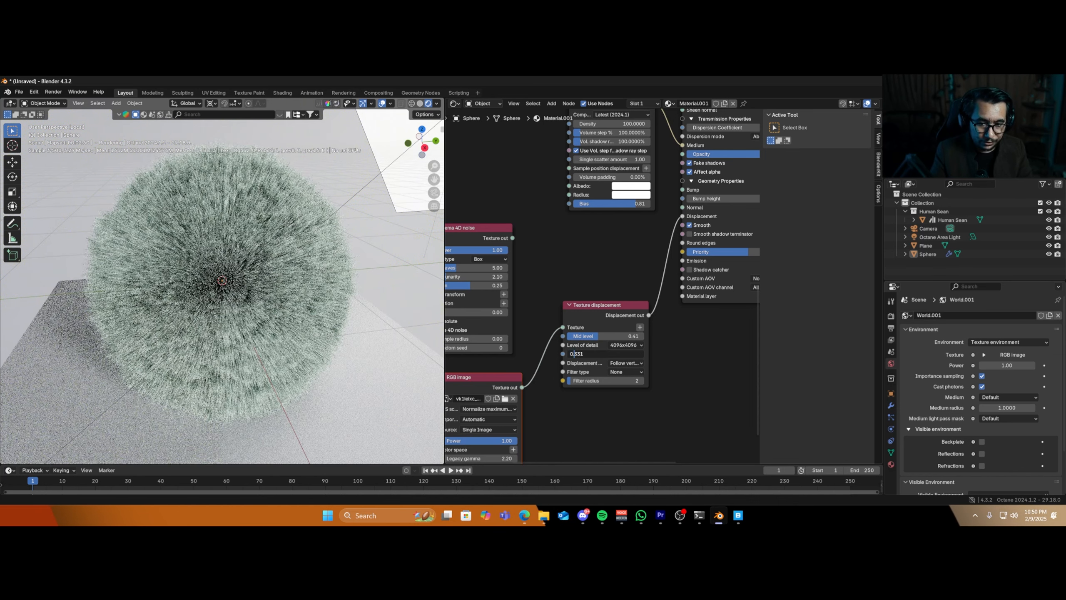
{"action": "key", "text": "BackSpace"}
{"action": "type", "text": "0"}
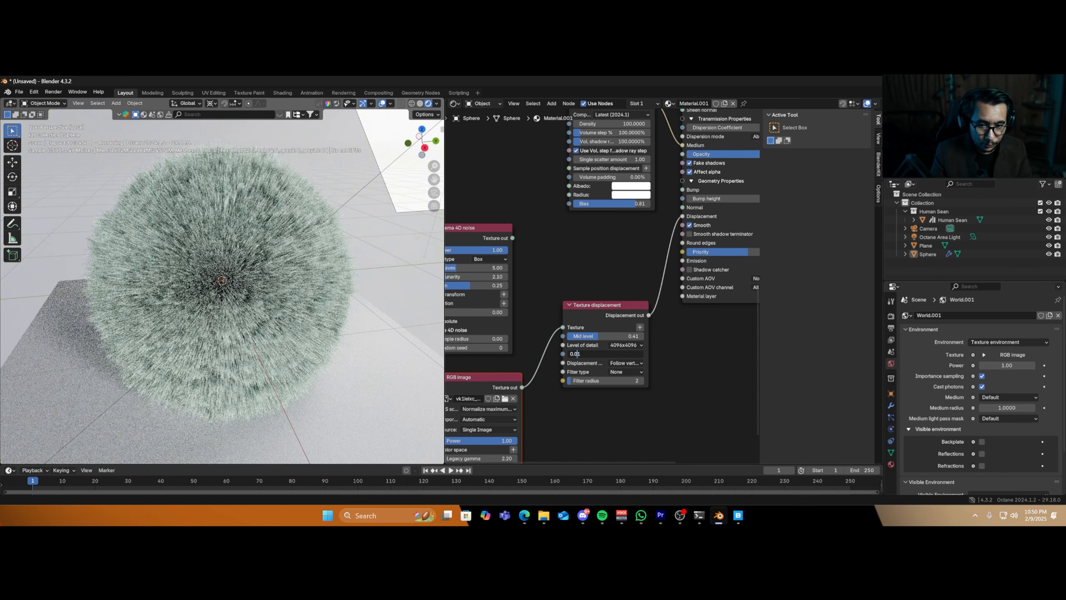
{"action": "key", "text": "Return"}
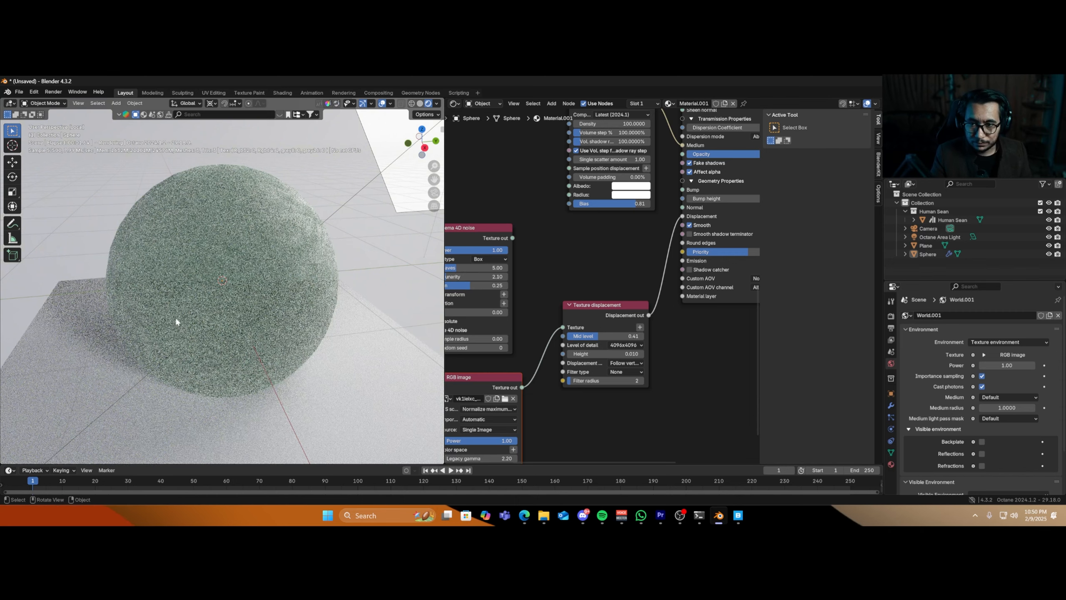
- Set the Texture displacement's Filter type to Gaussian with a Filter radius of 4
{"action": "scroll", "coordinate": [222, 304], "scroll_direction": "up", "scroll_amount": 4}
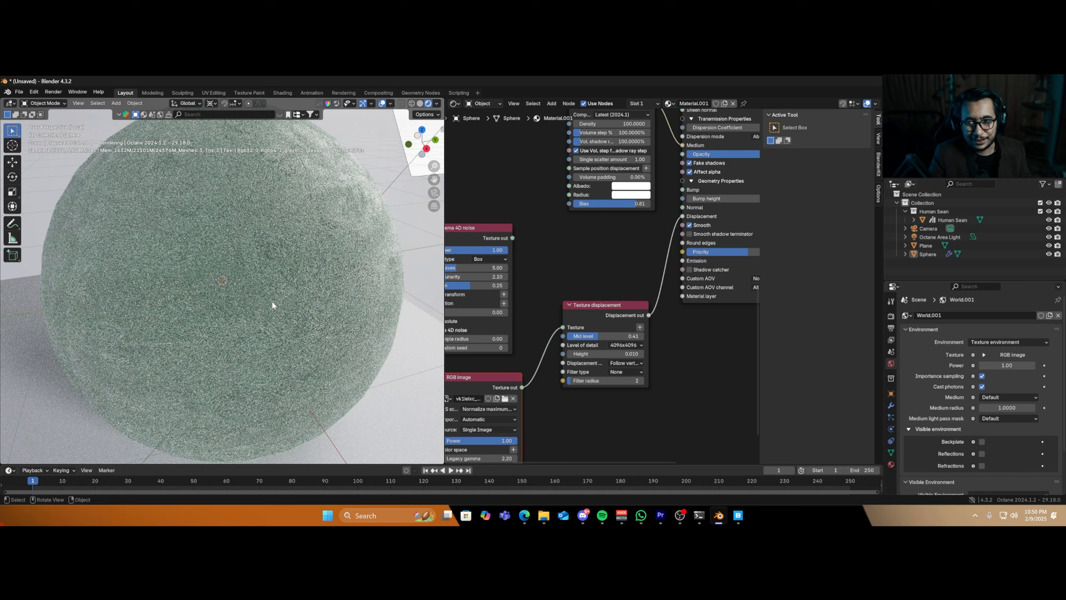
{"action": "scroll", "coordinate": [594, 371], "scroll_direction": "up", "scroll_amount": 3}
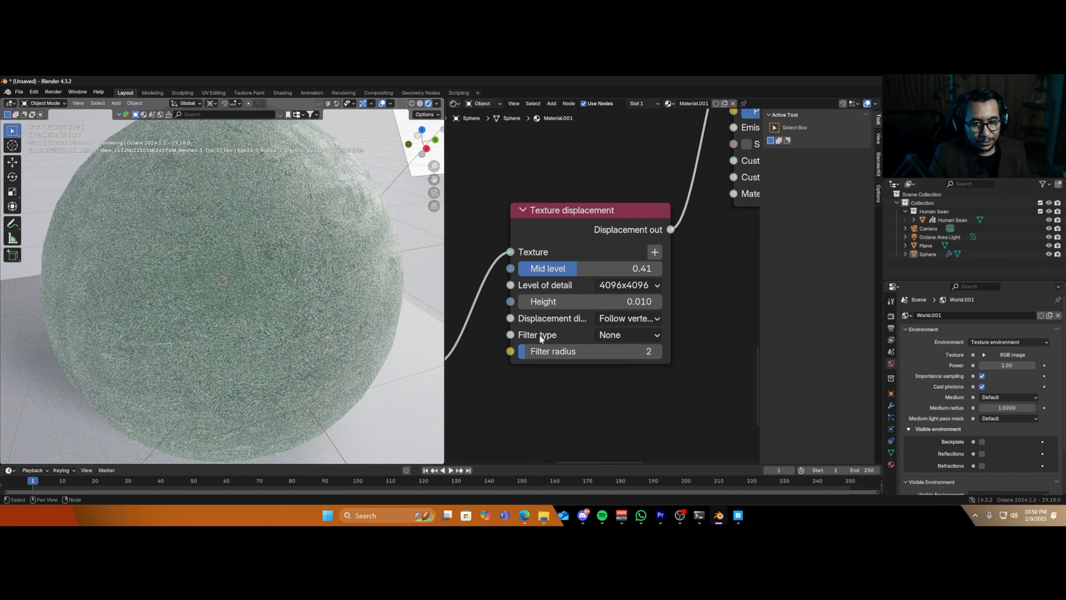
{"action": "left_click", "coordinate": [615, 337]}
{"action": "left_click", "coordinate": [617, 387]}
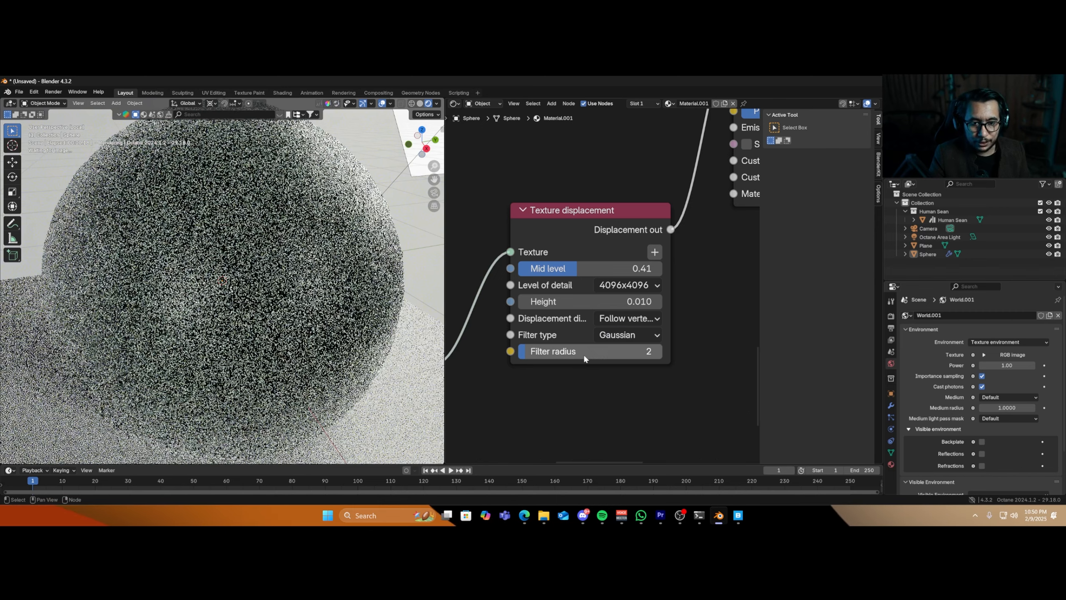
{"action": "left_click", "coordinate": [588, 351]}
{"action": "type", "text": "4"}
{"action": "key", "text": "Return"}
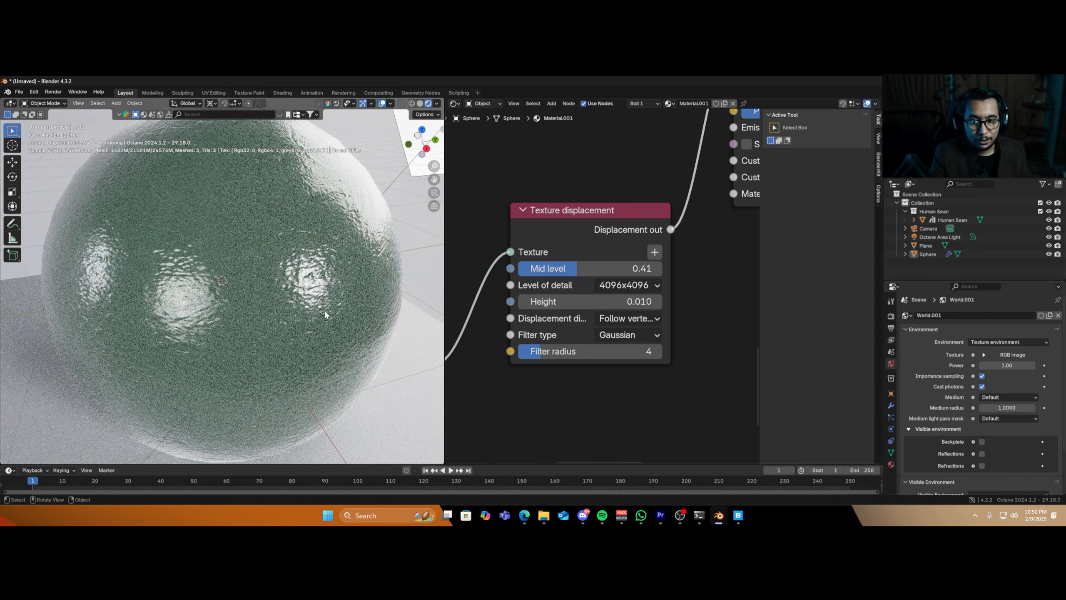
- Reduce the Texture displacement's Filter radius to 3 and check the sphere's surface
{"action": "double_click", "coordinate": [588, 351]}
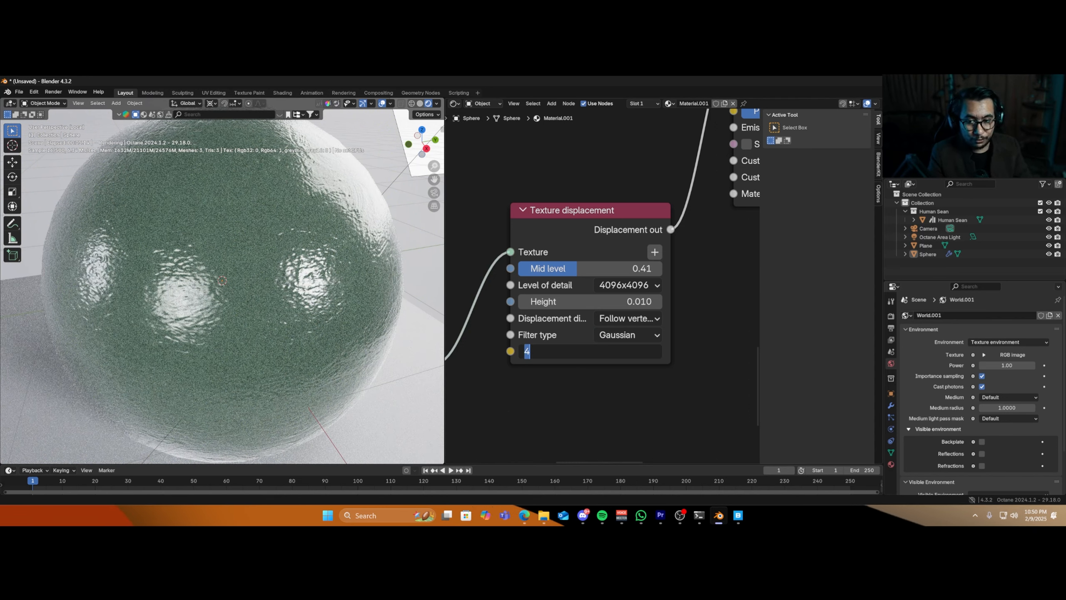
{"action": "type", "text": "3"}
{"action": "key", "text": "Return"}
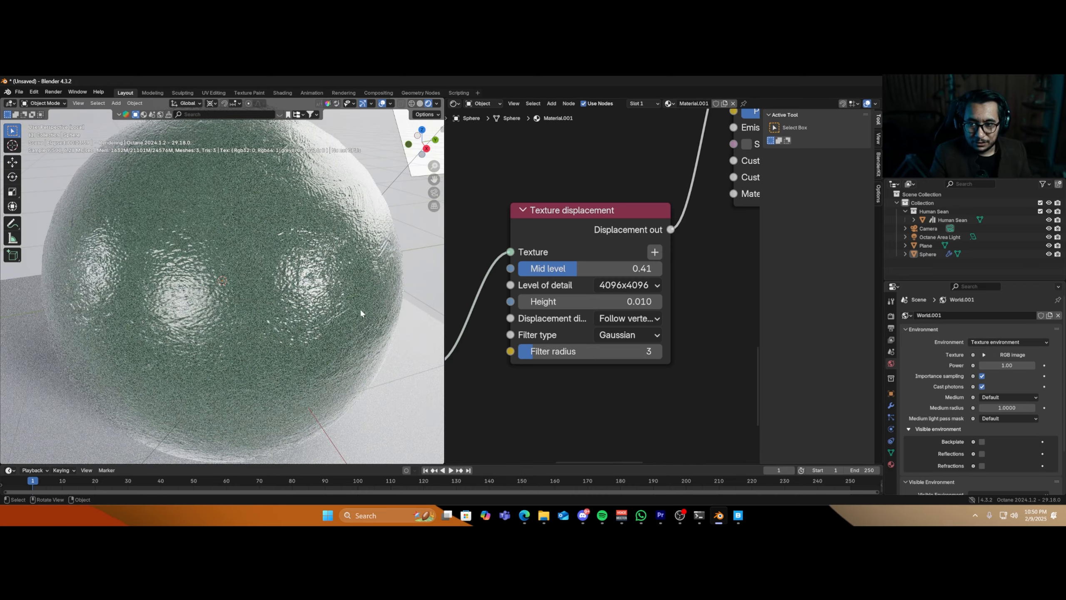
{"action": "middle_click_drag", "start_coordinate": [323, 323], "coordinate": [339, 319]}
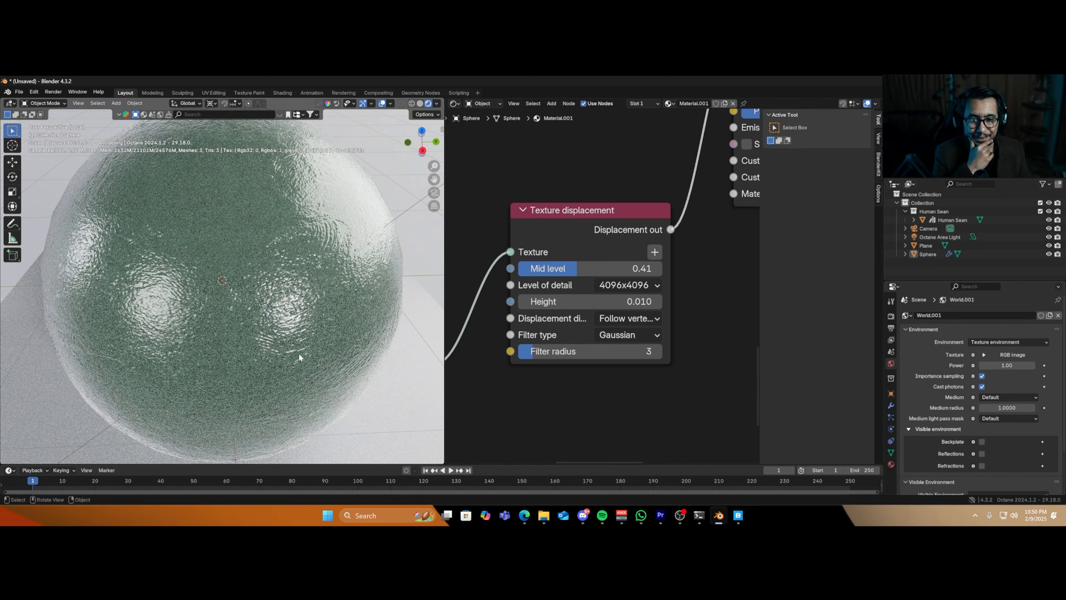
- Disconnect the Texture displacement from the Universal material and move it aside together with its RGB image node
{"action": "scroll", "coordinate": [531, 348], "scroll_direction": "down", "scroll_amount": 4}
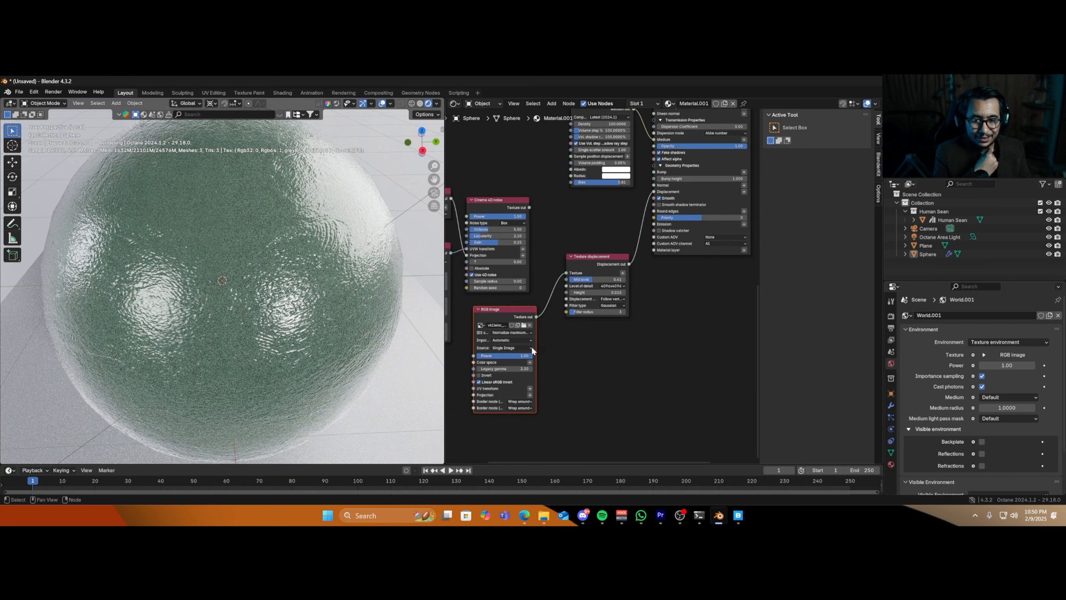
{"action": "scroll", "coordinate": [527, 333], "scroll_direction": "down", "scroll_amount": 1}
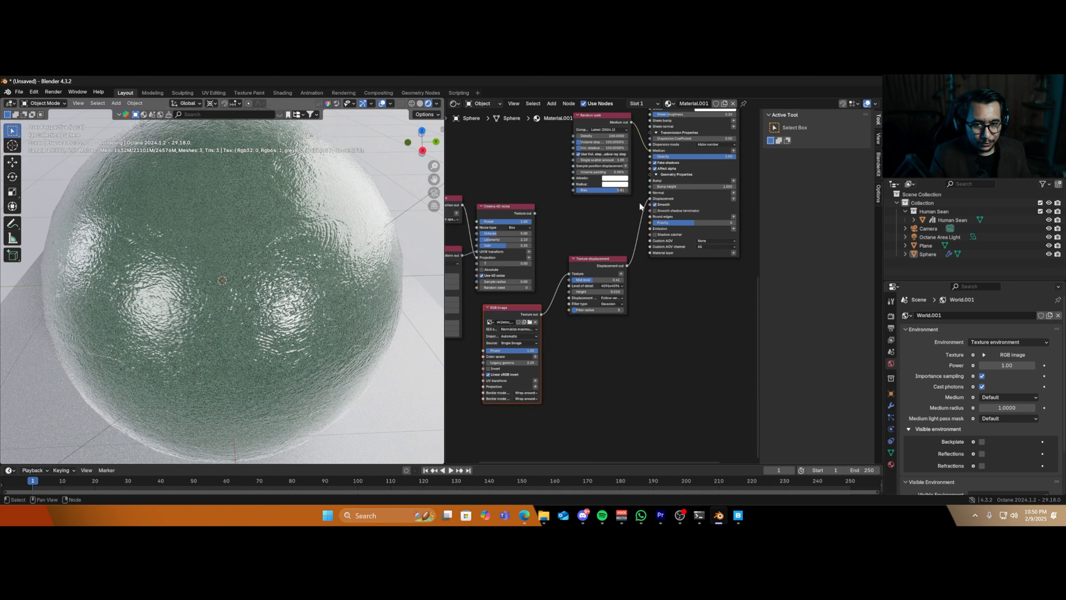
{"action": "left_click_drag", "start_coordinate": [649, 198], "coordinate": [611, 211]}
{"action": "left_click", "coordinate": [589, 264]}
{"action": "left_click", "coordinate": [521, 309], "text": "shift"}
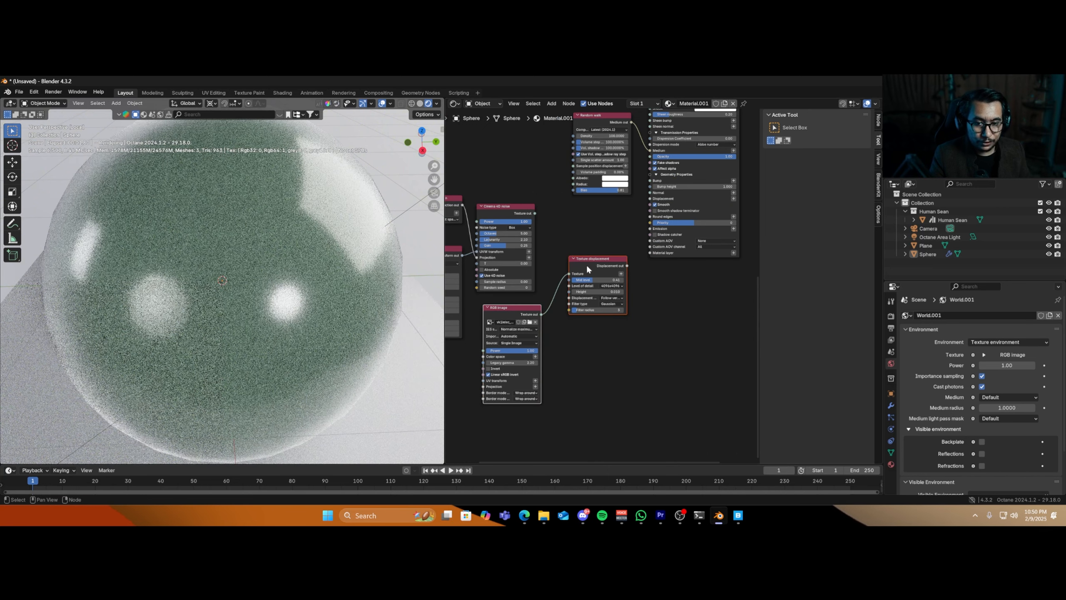
{"action": "left_click_drag", "start_coordinate": [582, 270], "coordinate": [502, 344]}
{"action": "scroll", "coordinate": [589, 306], "scroll_direction": "up", "scroll_amount": 5}
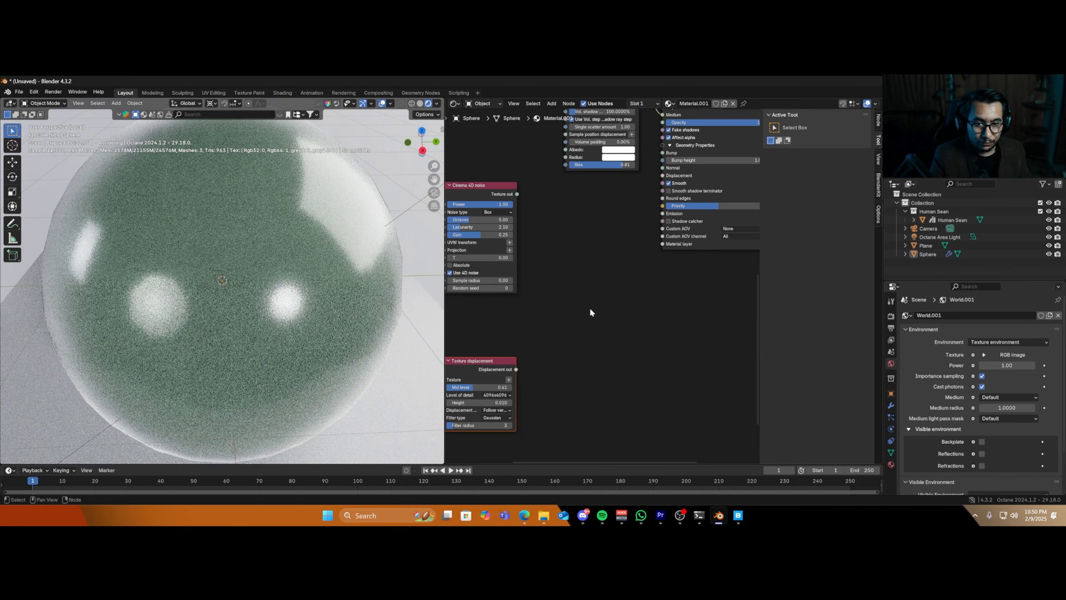
{"action": "scroll", "coordinate": [527, 359], "scroll_direction": "up", "scroll_amount": 2}
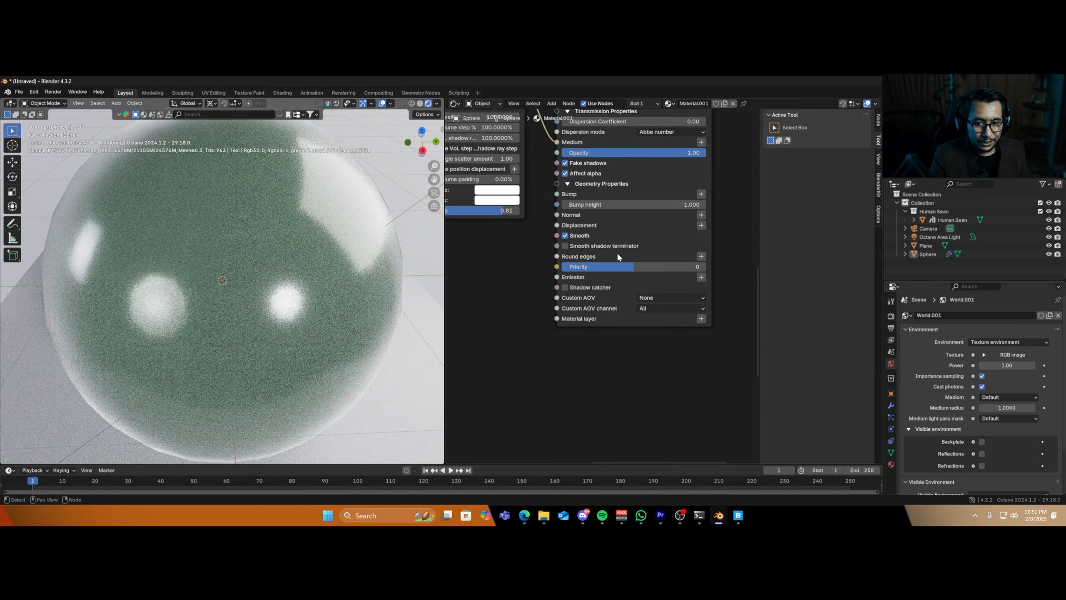
- Add a Vertex displacement node to the Universal material's Displacement input and place it in free space beside the material
{"action": "left_click", "coordinate": [700, 225]}
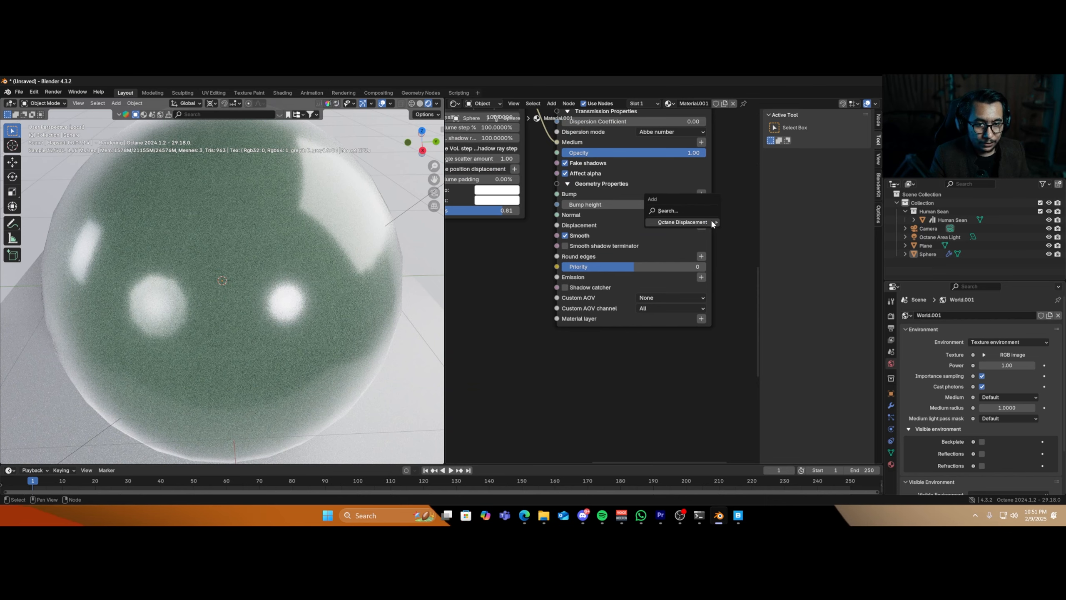
{"action": "mouse_move", "coordinate": [712, 223]}
{"action": "left_click", "coordinate": [772, 234]}
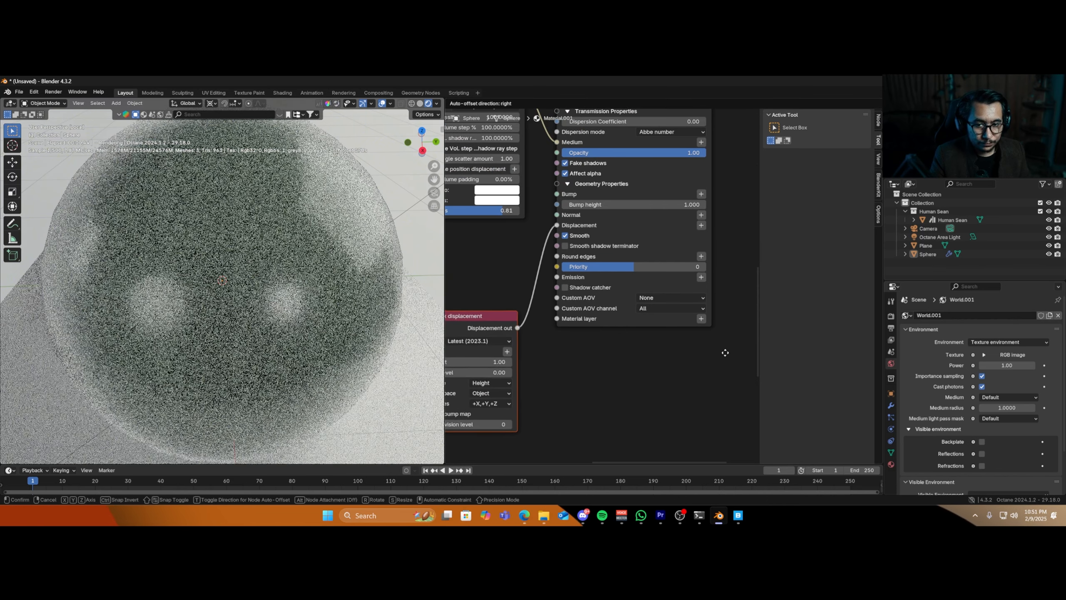
{"action": "left_click", "coordinate": [725, 352]}
{"action": "scroll", "coordinate": [576, 399], "scroll_direction": "down", "scroll_amount": 7}
{"action": "middle_click_drag", "start_coordinate": [575, 395], "coordinate": [664, 395]}
{"action": "scroll", "coordinate": [661, 395], "scroll_direction": "up", "scroll_amount": 4}
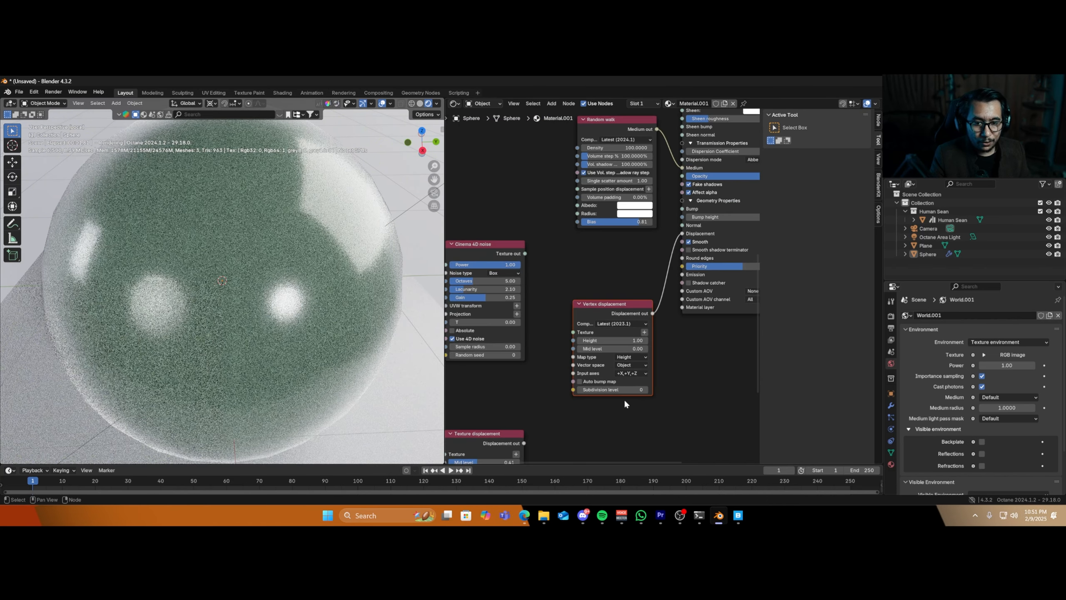
{"action": "left_click_drag", "start_coordinate": [612, 306], "coordinate": [605, 286]}
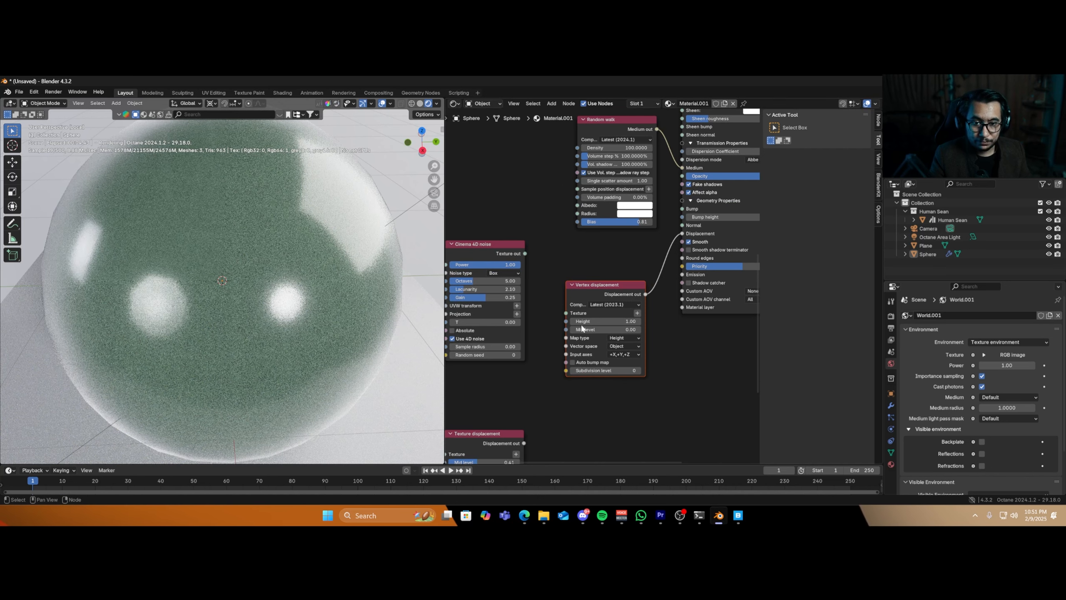
- Connect the Cinema 4D noise texture to the Vertex displacement's Texture input and inspect the node's settings
{"action": "scroll", "coordinate": [520, 323], "scroll_direction": "up", "scroll_amount": 1}
{"action": "middle_click_drag", "start_coordinate": [552, 323], "coordinate": [612, 320]}
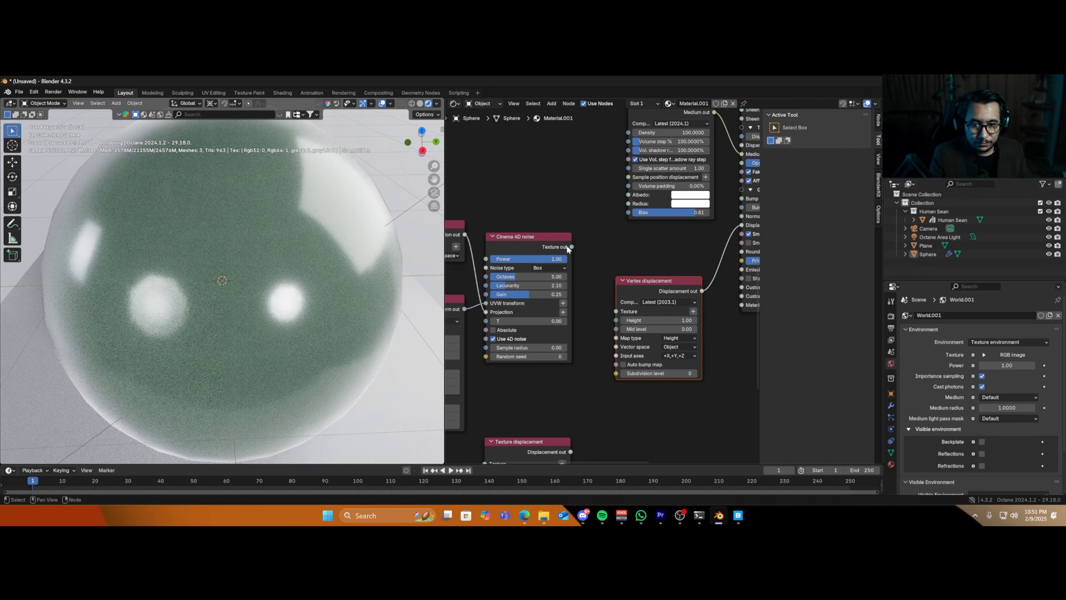
{"action": "left_click_drag", "start_coordinate": [570, 247], "coordinate": [616, 311]}
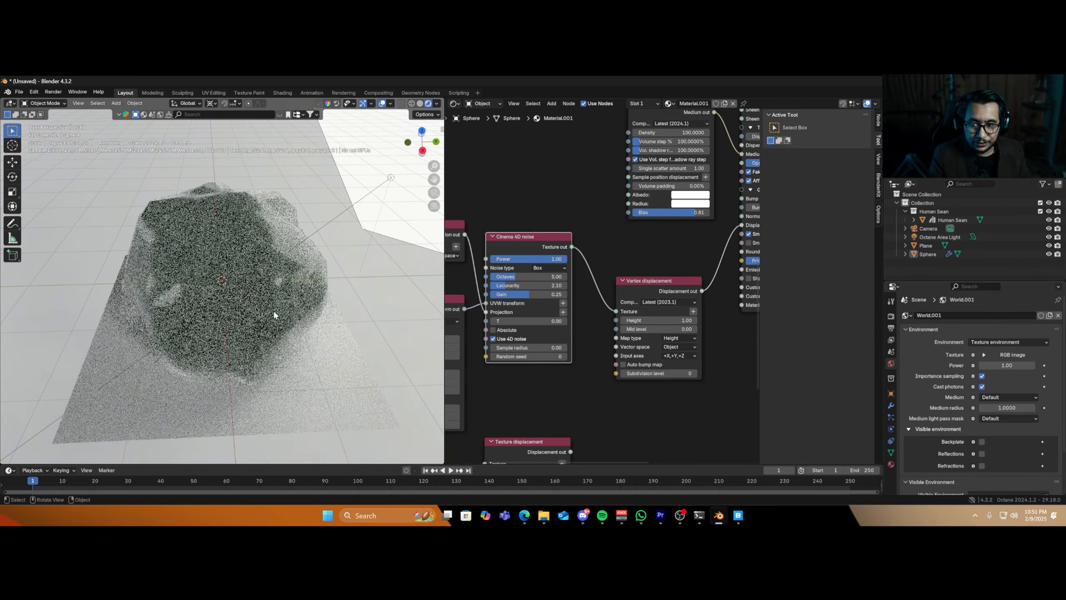
{"action": "scroll", "coordinate": [566, 419], "scroll_direction": "up", "scroll_amount": 3}
{"action": "scroll", "coordinate": [567, 426], "scroll_direction": "up", "scroll_amount": 3}
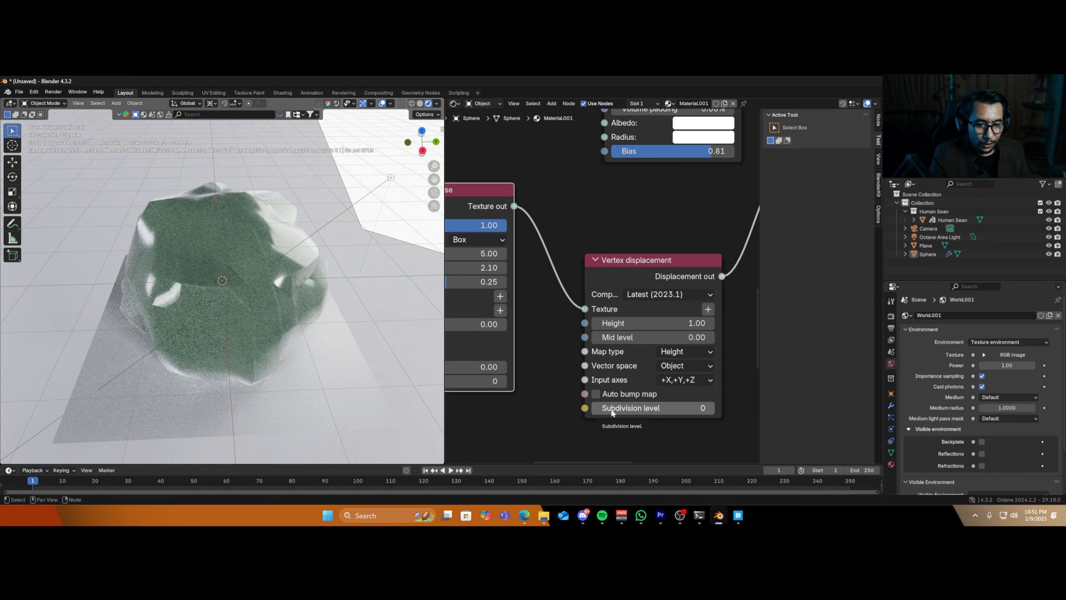
- Reduce the 3D transformation's Scale so the noise displacing the sphere becomes finer
{"action": "left_click", "coordinate": [621, 409]}
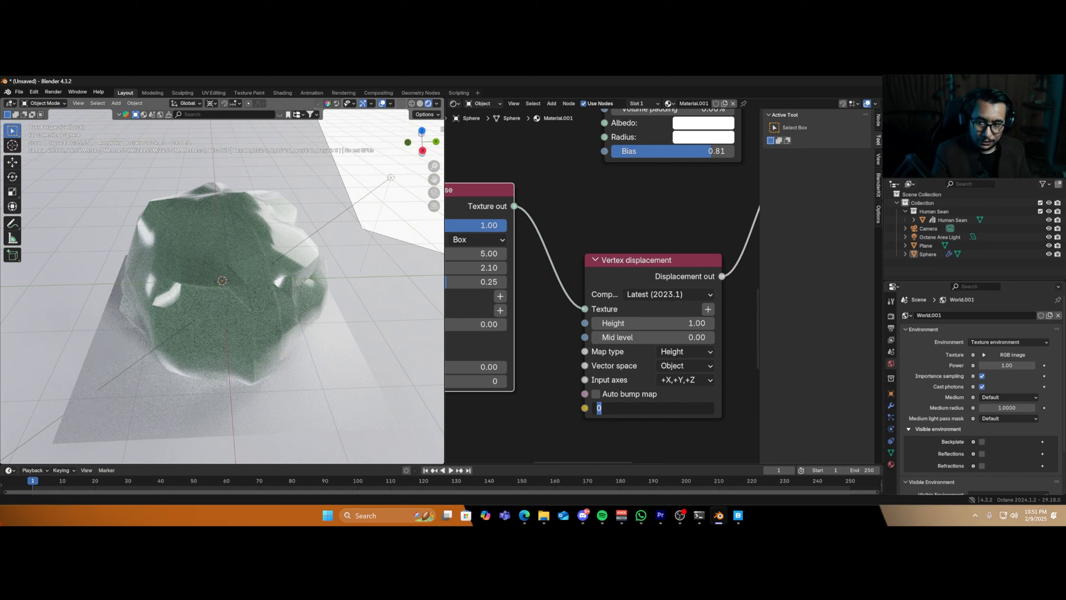
{"action": "left_click", "coordinate": [543, 409]}
{"action": "middle_click_drag", "start_coordinate": [543, 410], "coordinate": [704, 370]}
{"action": "scroll", "coordinate": [651, 395], "scroll_direction": "down", "scroll_amount": 6}
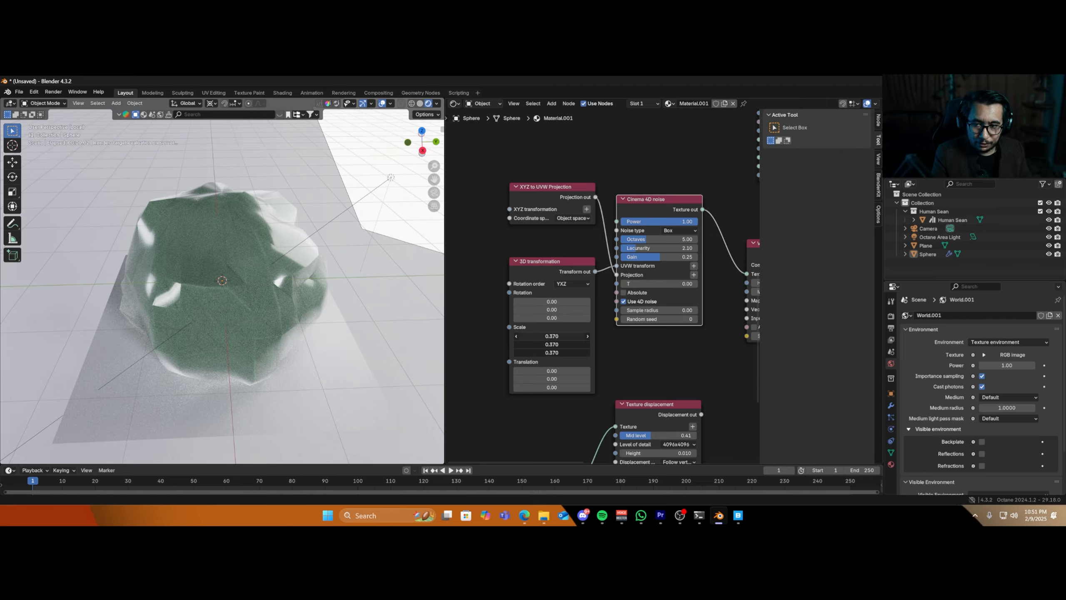
{"action": "mouse_move", "coordinate": [551, 336]}
{"action": "left_mouse_down"}
{"action": "mouse_move", "coordinate": [527, 336]}
{"action": "mouse_move", "coordinate": [546, 336]}
{"action": "left_mouse_up"}
{"action": "middle_click_drag", "start_coordinate": [702, 336], "coordinate": [601, 332]}
{"action": "scroll", "coordinate": [600, 333], "scroll_direction": "up", "scroll_amount": 3}
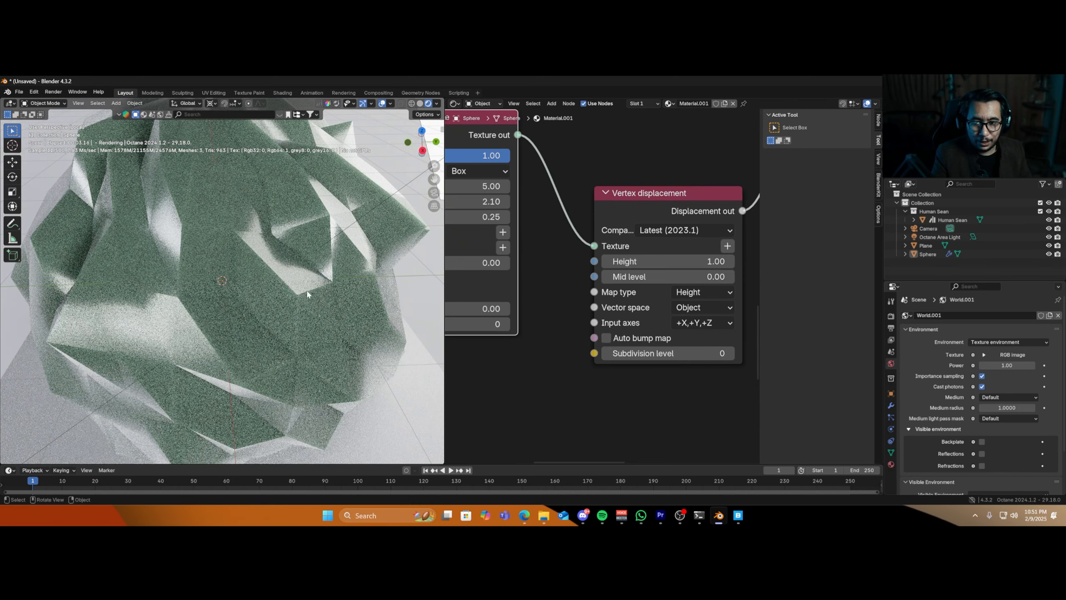
- Set the Vertex displacement's Subdivision level to 2
{"action": "middle_click_drag", "start_coordinate": [570, 354], "coordinate": [525, 359]}
{"action": "left_click", "coordinate": [596, 358]}
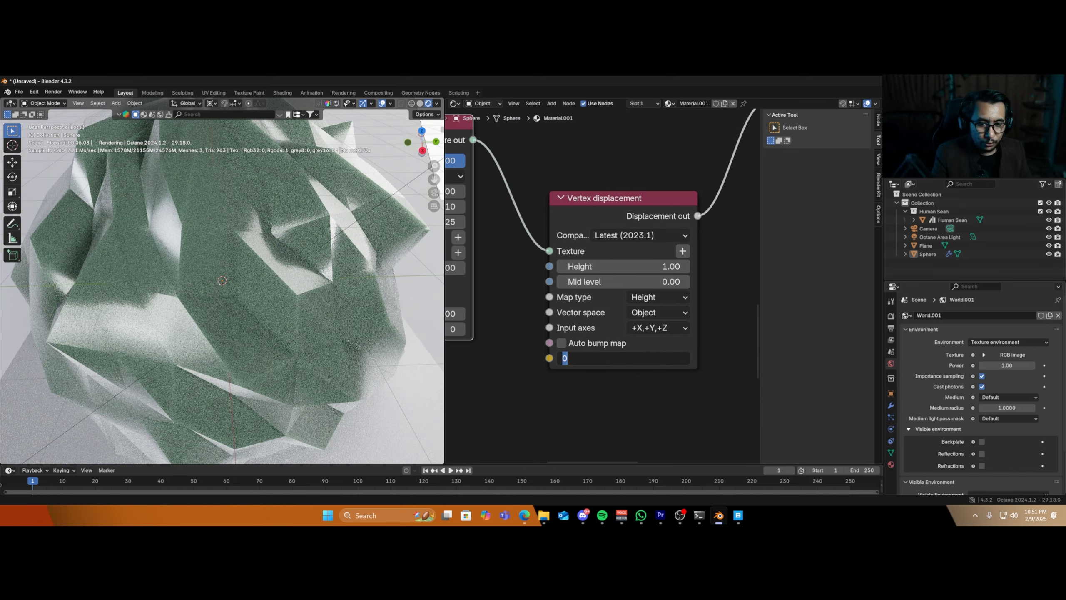
{"action": "left_click", "coordinate": [447, 382]}
{"action": "scroll", "coordinate": [228, 338], "scroll_direction": "down", "scroll_amount": 4}
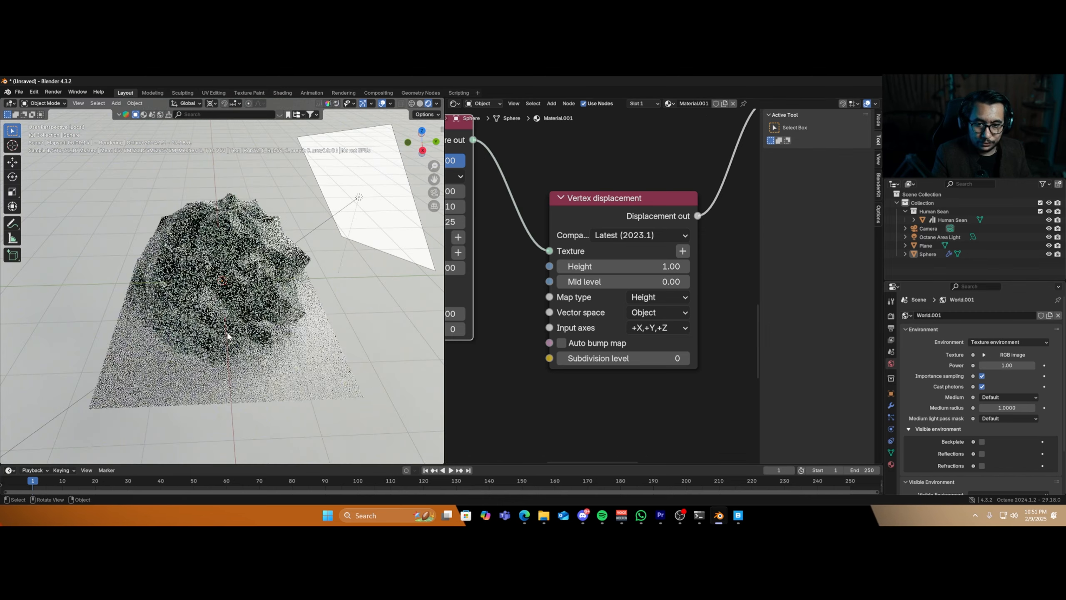
{"action": "left_click", "coordinate": [611, 358]}
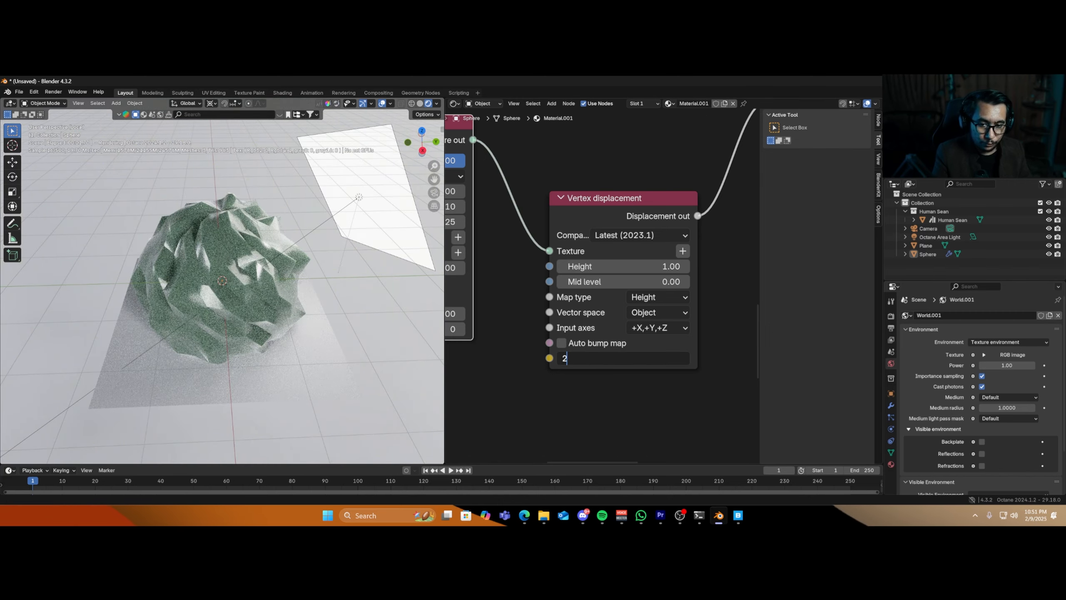
{"action": "type", "text": "2"}
{"action": "key", "text": "Return"}
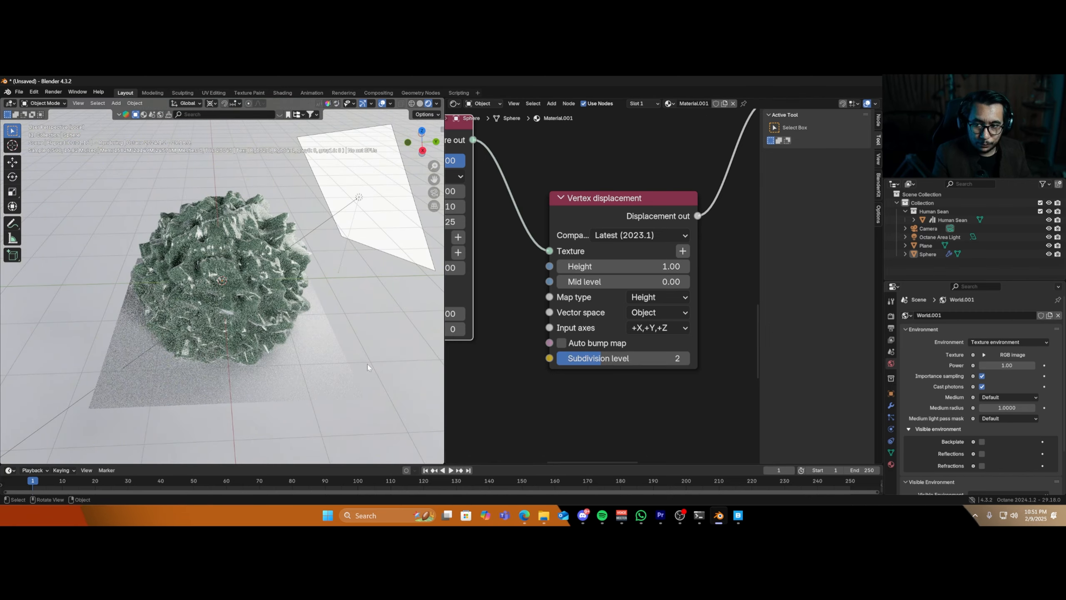
- Raise the Vertex displacement's Height to 1.17 and its Mid level to 0.20
{"action": "middle_click_drag", "start_coordinate": [222, 319], "coordinate": [245, 317]}
{"action": "scroll", "coordinate": [245, 316], "scroll_direction": "up", "scroll_amount": 4}
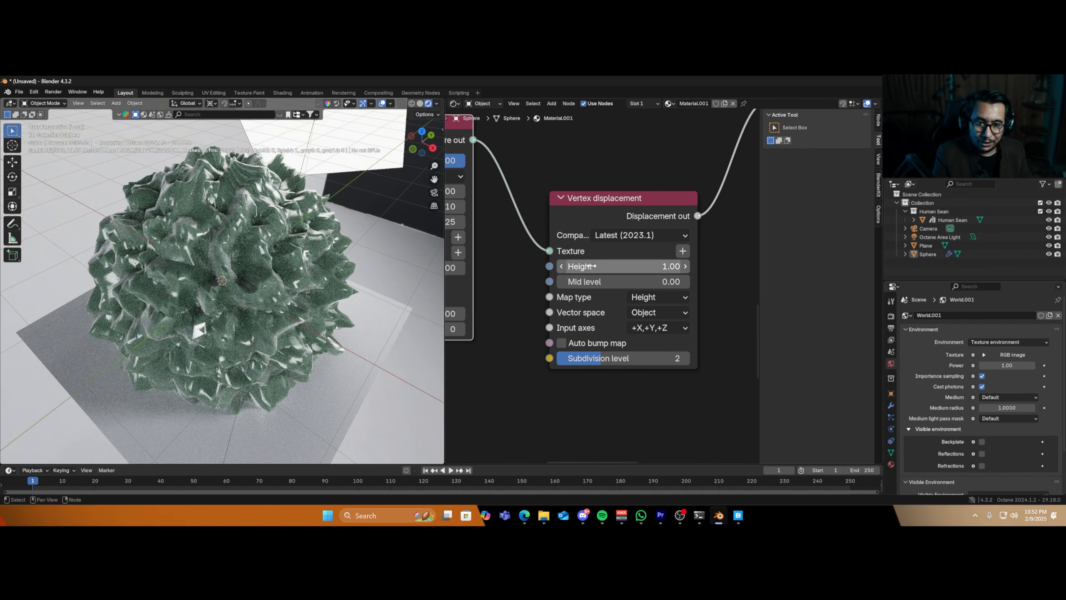
{"action": "left_click_drag", "start_coordinate": [622, 266], "coordinate": [642, 266]}
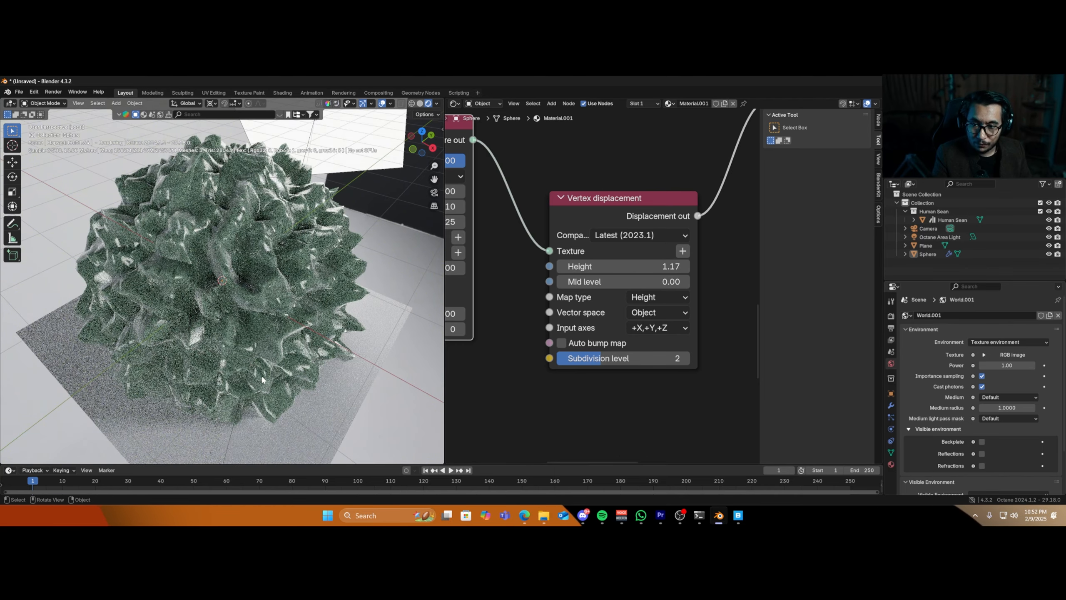
{"action": "left_click_drag", "start_coordinate": [621, 281], "coordinate": [636, 281]}
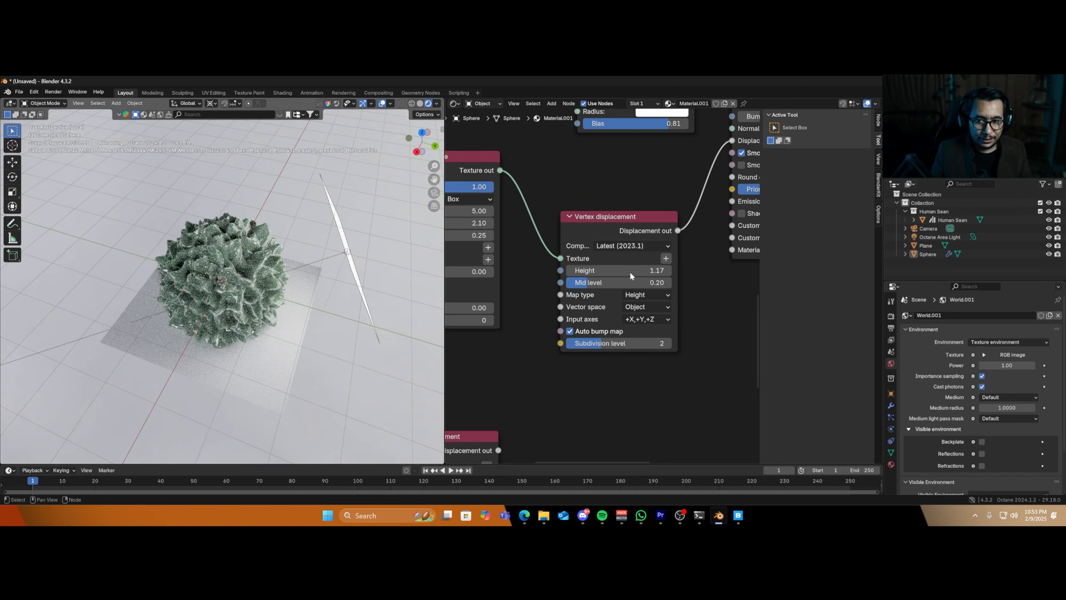
- Disconnect the Vertex displacement from the Universal material and inspect the sphere without displacement
{"action": "middle_click_drag", "start_coordinate": [211, 299], "coordinate": [230, 282]}
{"action": "middle_click_drag", "start_coordinate": [659, 272], "coordinate": [544, 305]}
{"action": "scroll", "coordinate": [587, 259], "scroll_direction": "down", "scroll_amount": 1}
{"action": "middle_click_drag", "start_coordinate": [587, 263], "coordinate": [547, 302]}
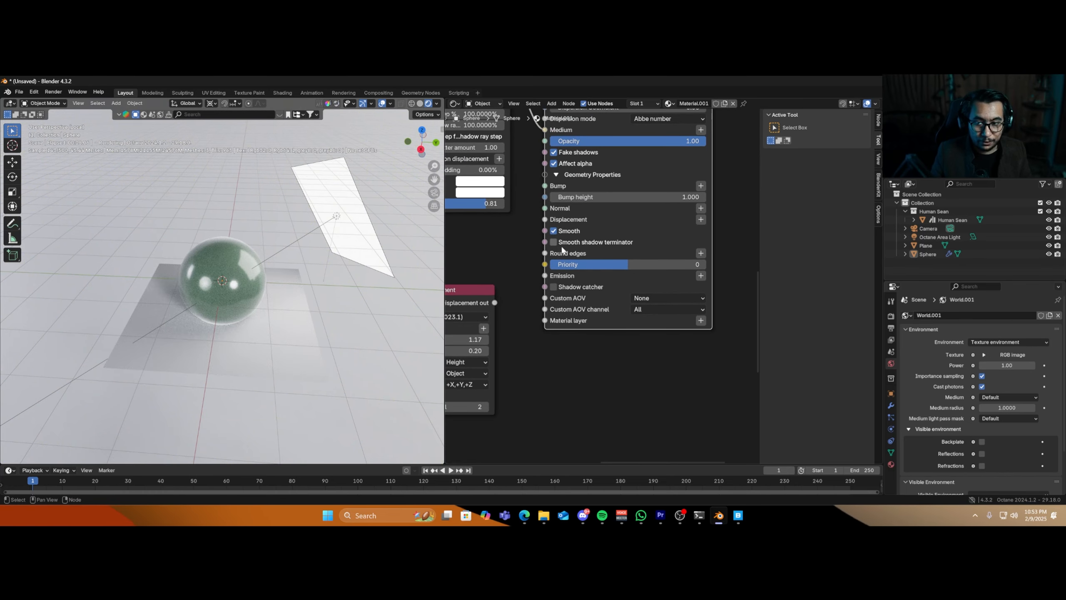
{"action": "scroll", "coordinate": [180, 330], "scroll_direction": "up", "scroll_amount": 4}
{"action": "middle_click_drag", "start_coordinate": [174, 330], "coordinate": [138, 364]}
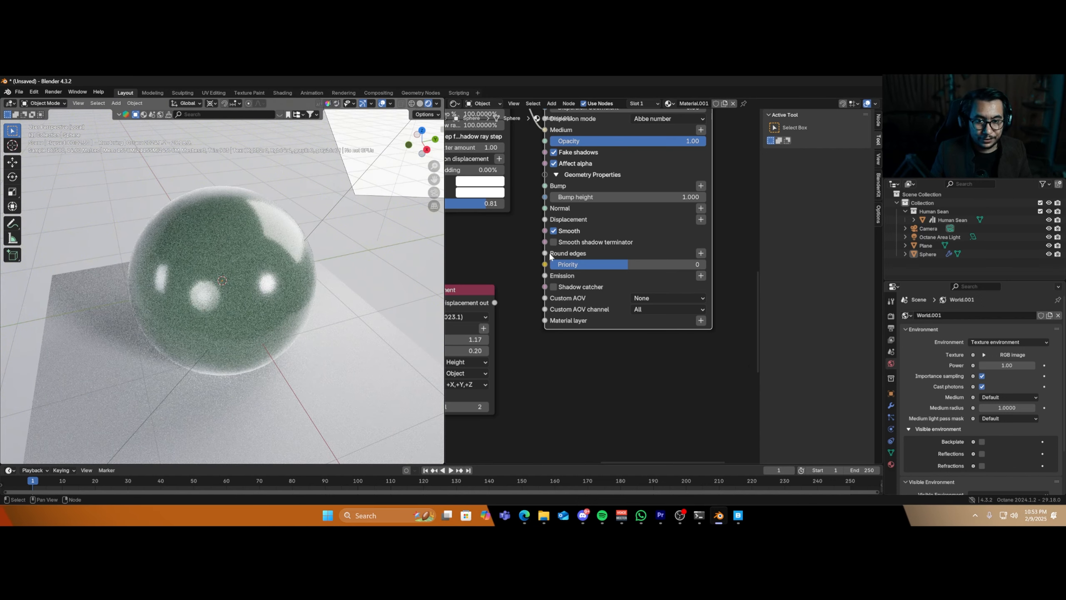
{"action": "scroll", "coordinate": [539, 382], "scroll_direction": "down", "scroll_amount": 1}
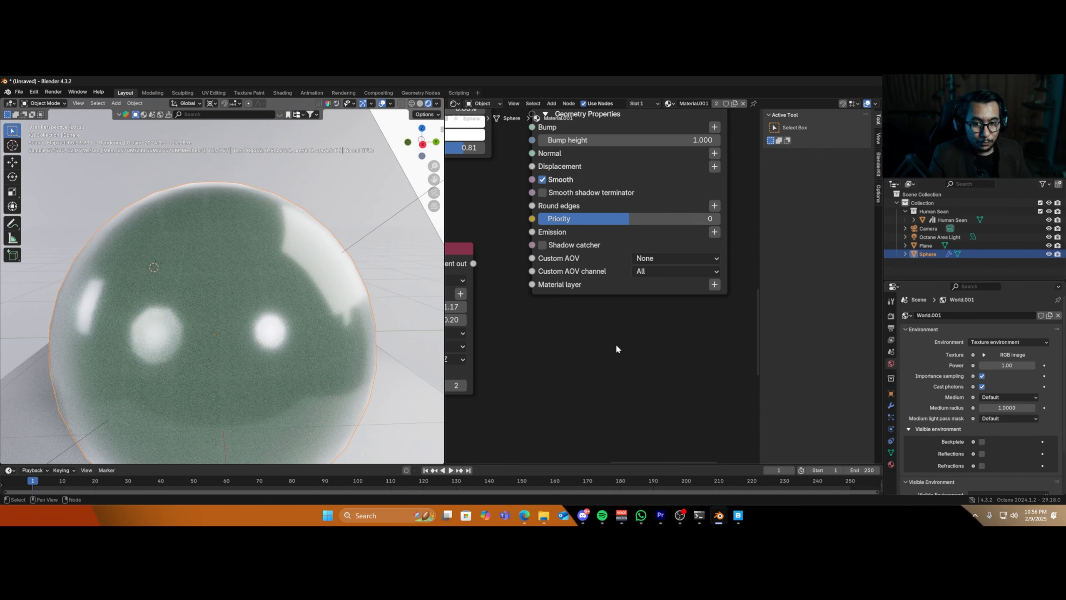
- Add a Black body emission node to the Universal material's Emission input and place it below the Vertex displacement node
{"action": "middle_click_drag", "start_coordinate": [617, 345], "coordinate": [649, 378]}
{"action": "scroll", "coordinate": [600, 280], "scroll_direction": "down", "scroll_amount": 1}
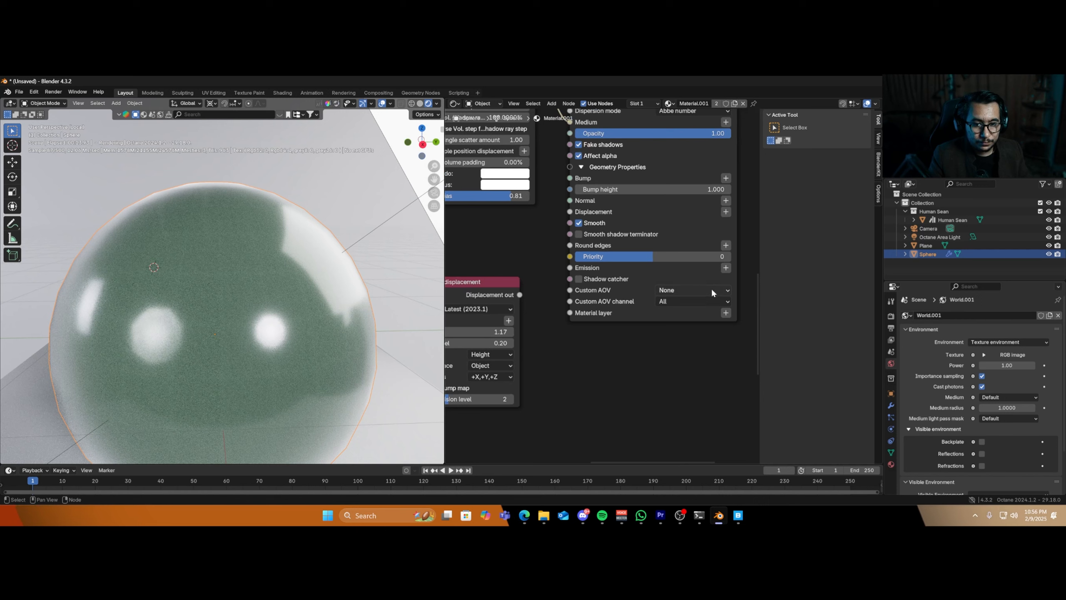
{"action": "left_click", "coordinate": [725, 267]}
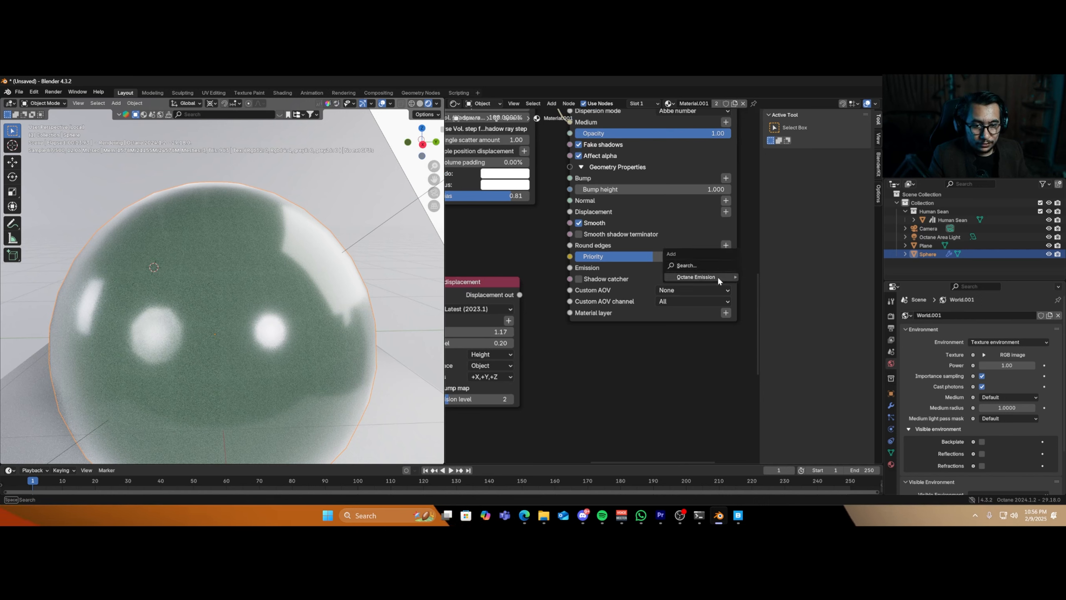
{"action": "mouse_move", "coordinate": [717, 280]}
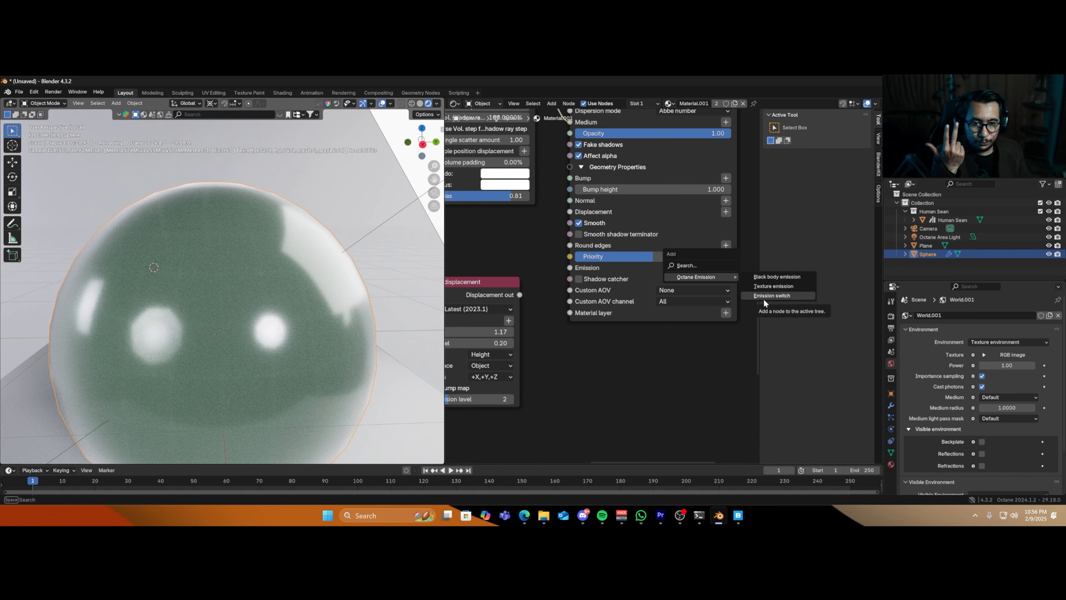
{"action": "left_click", "coordinate": [780, 279]}
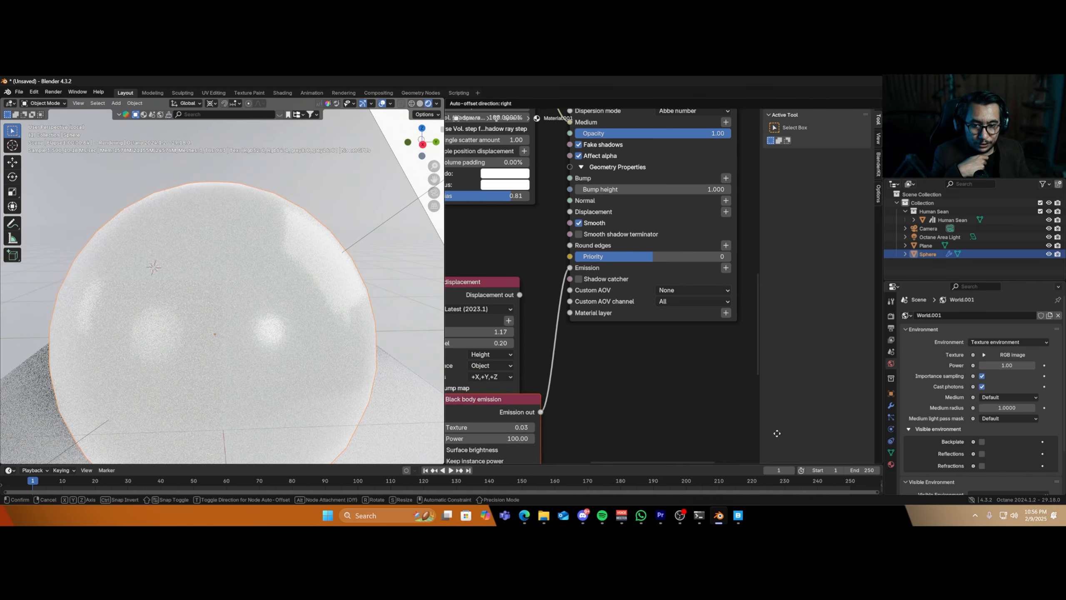
{"action": "left_click", "coordinate": [772, 462]}
{"action": "middle_click_drag", "start_coordinate": [602, 428], "coordinate": [666, 332]}
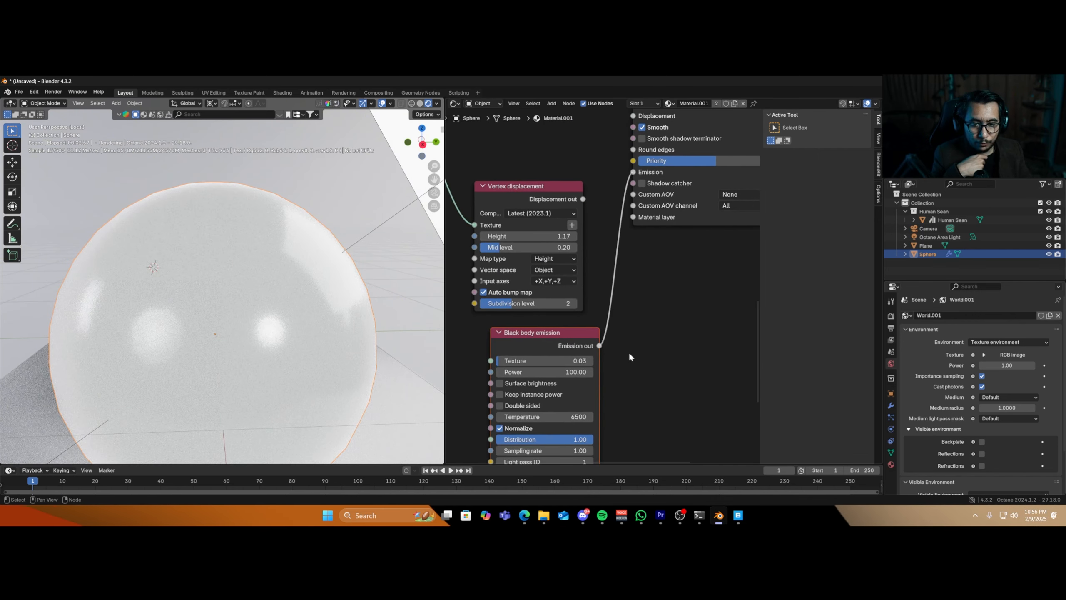
- Leave the current local view and isolate only the sphere in the viewport
{"action": "scroll", "coordinate": [213, 330], "scroll_direction": "down", "scroll_amount": 5}
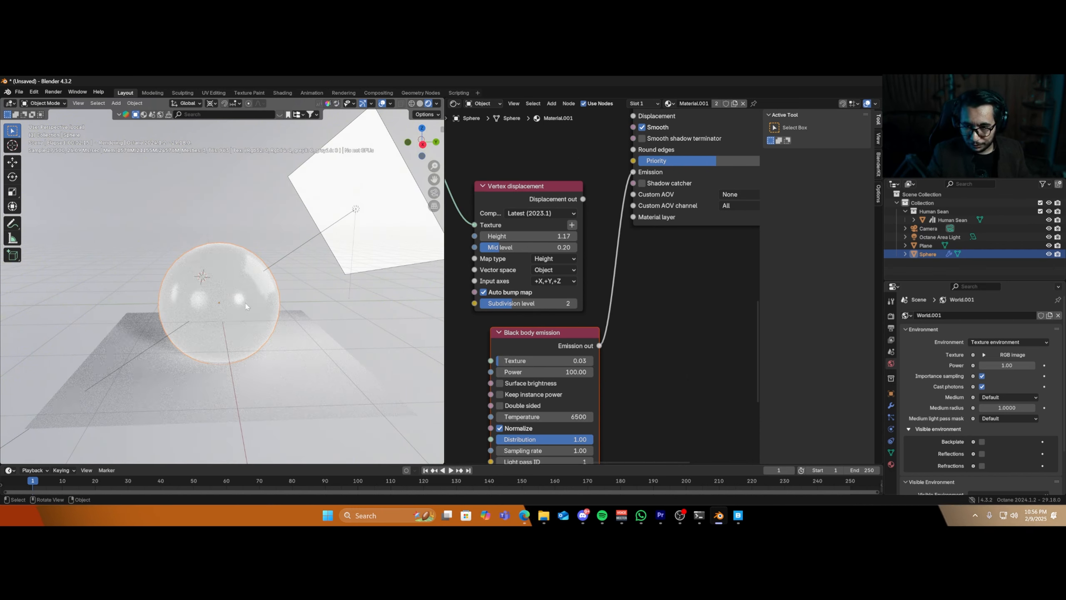
{"action": "key", "text": "slash"}
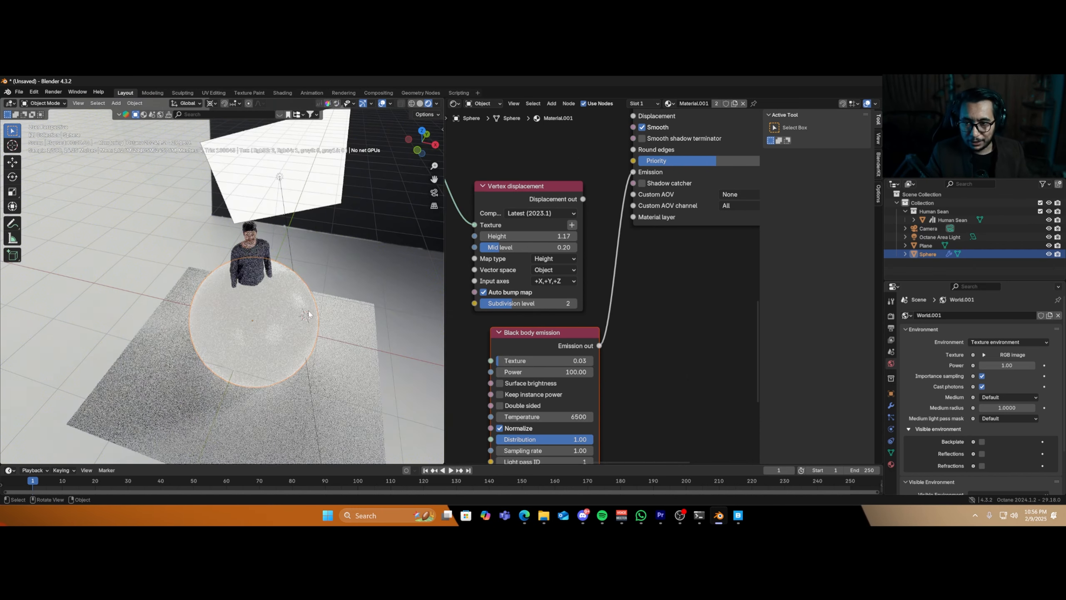
{"action": "key", "text": "slash"}
{"action": "scroll", "coordinate": [300, 300], "scroll_direction": "down", "scroll_amount": 3}
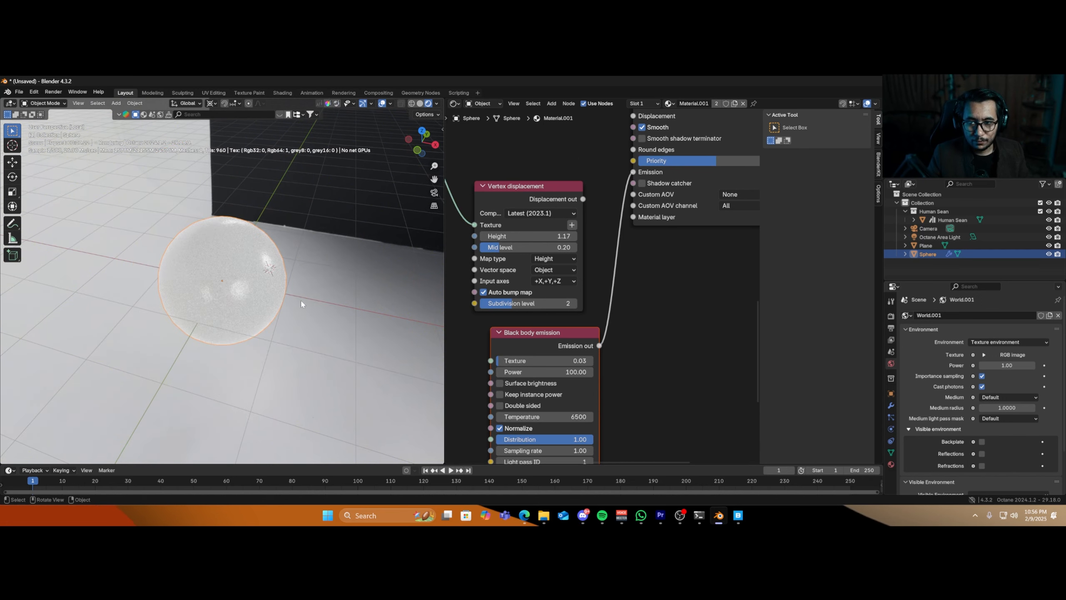
- Set the Black body emission's Texture to 0.15 and its Temperature to 1500
{"action": "scroll", "coordinate": [517, 387], "scroll_direction": "up", "scroll_amount": 1}
{"action": "scroll", "coordinate": [517, 387], "scroll_direction": "up", "scroll_amount": 2}
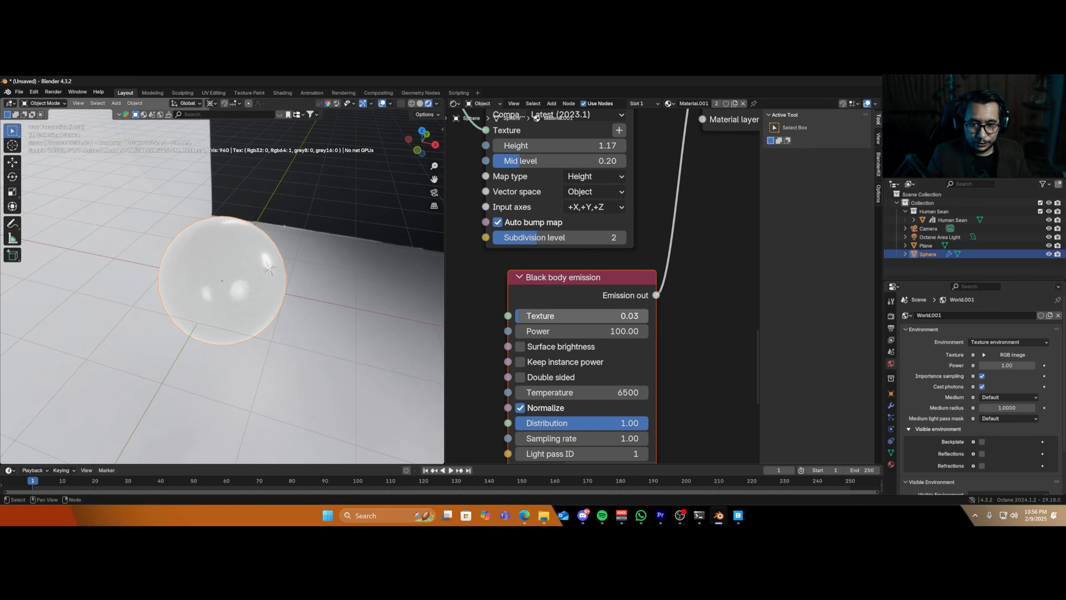
{"action": "left_click_drag", "start_coordinate": [544, 316], "coordinate": [563, 315]}
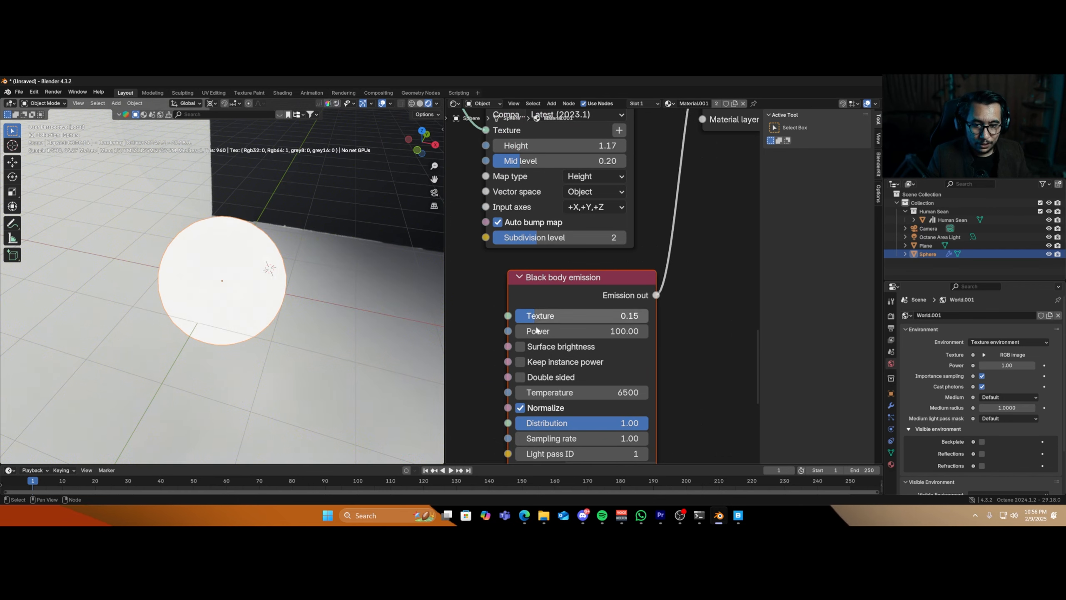
{"action": "left_click_drag", "start_coordinate": [582, 392], "coordinate": [577, 392]}
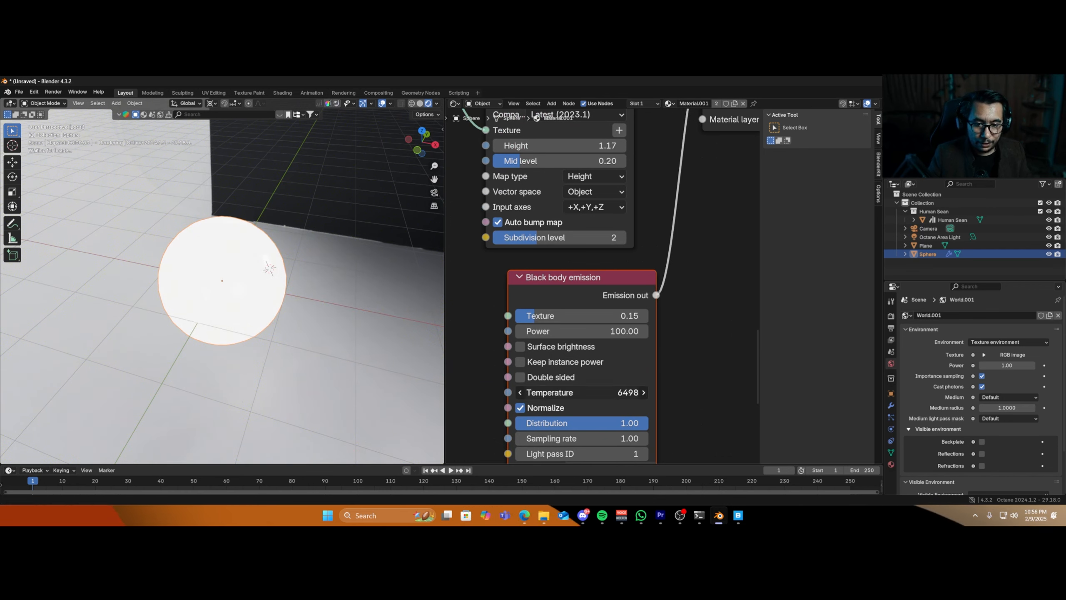
{"action": "left_click", "coordinate": [582, 392]}
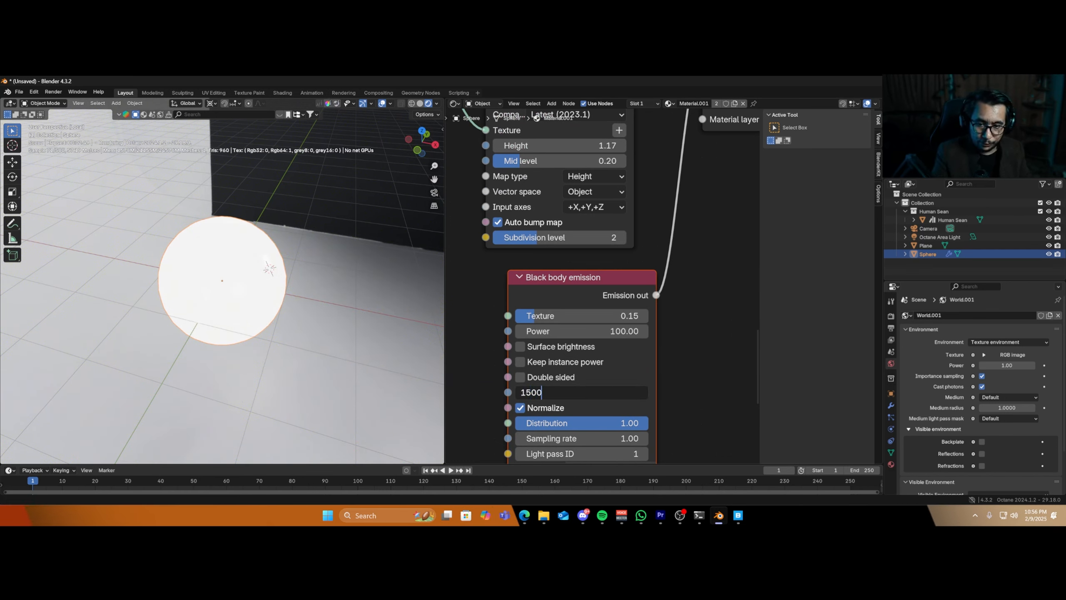
{"action": "key", "text": "Return"}
- Lower the Black body emission's Texture to 0.02 while viewing the glowing sphere up close
{"action": "middle_click_drag", "start_coordinate": [235, 269], "coordinate": [210, 285]}
{"action": "scroll", "coordinate": [210, 285], "scroll_direction": "up", "scroll_amount": 3}
{"action": "left_click_drag", "start_coordinate": [571, 315], "coordinate": [518, 315]}
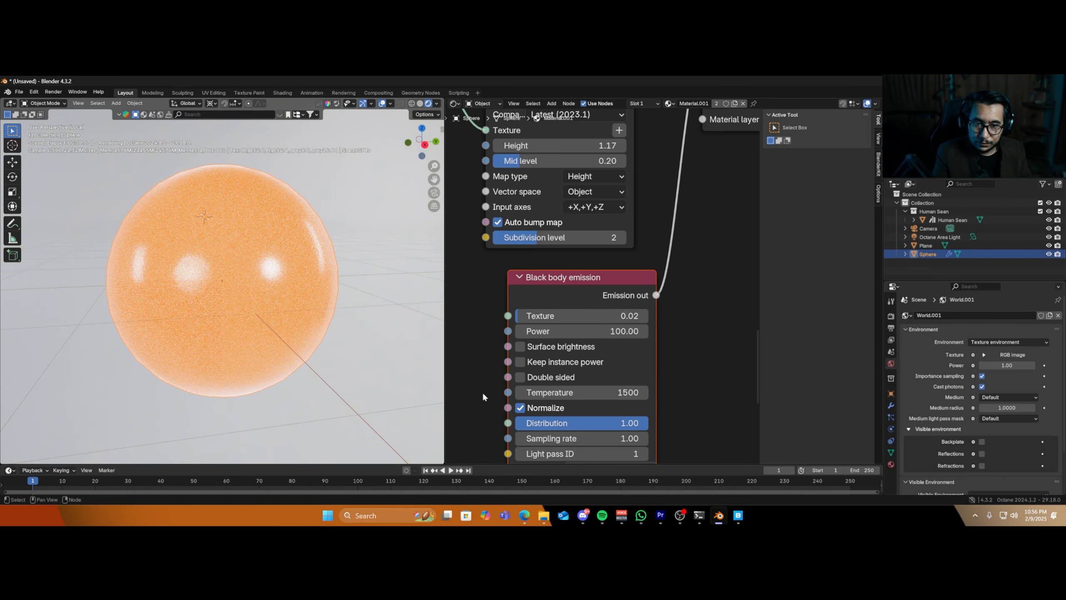
- Try Black body emission Temperature values of 2500, 4500, 6500 and 9050 to compare the sphere's glow colour
{"action": "left_click", "coordinate": [582, 392]}
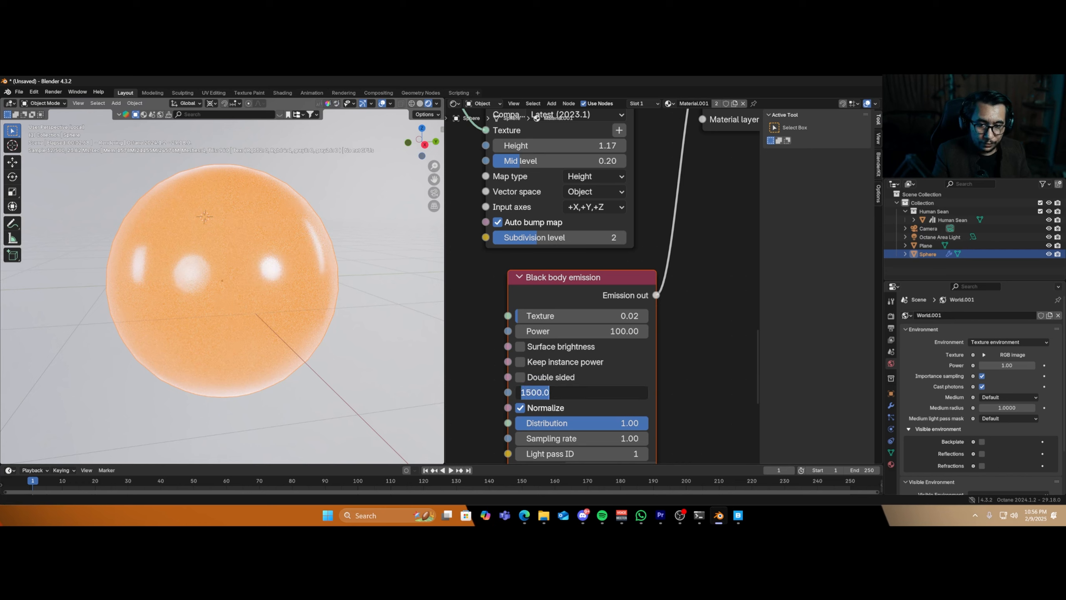
{"action": "type", "text": "2"}
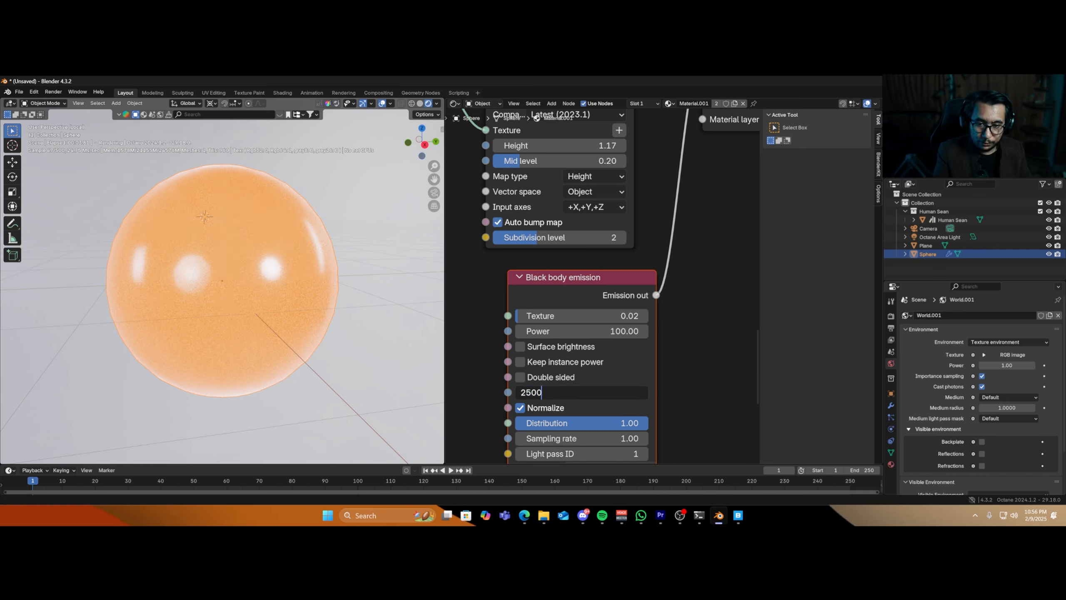
{"action": "key", "text": "Return"}
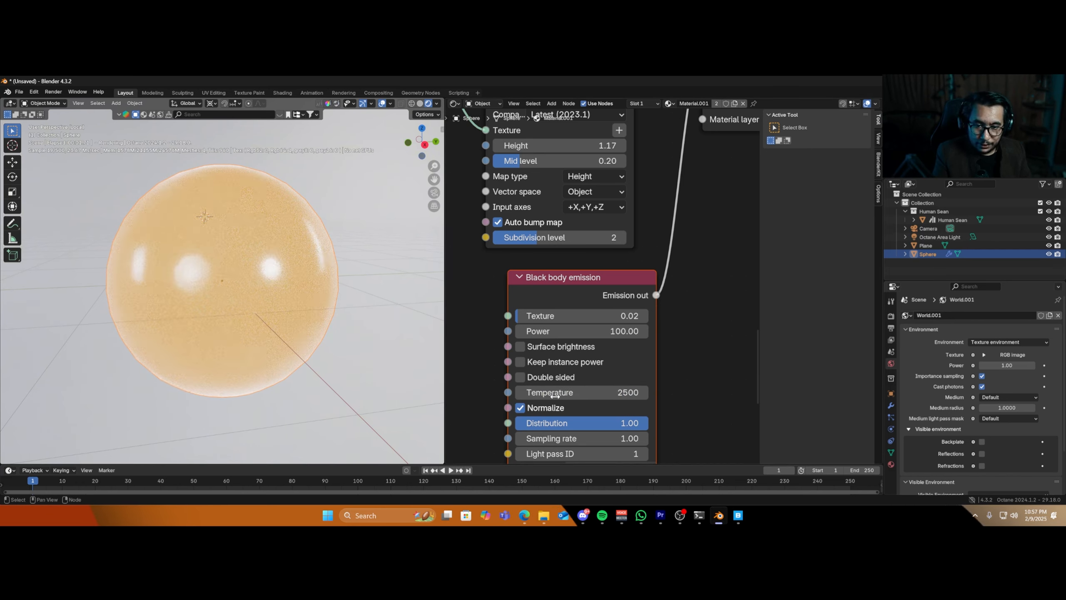
{"action": "left_click", "coordinate": [555, 396]}
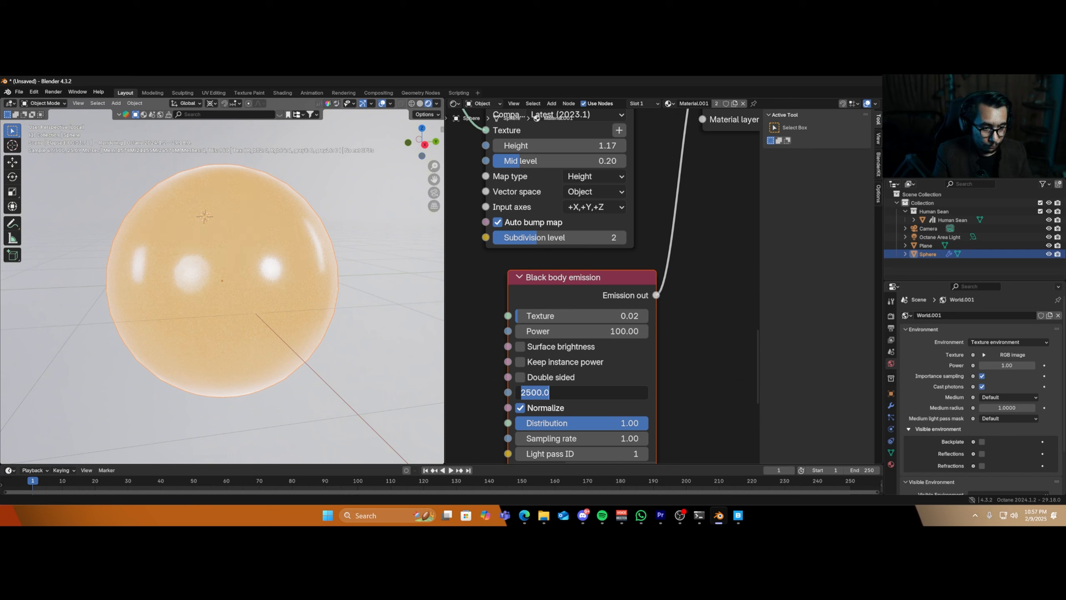
{"action": "type", "text": "4500"}
{"action": "key", "text": "Return"}
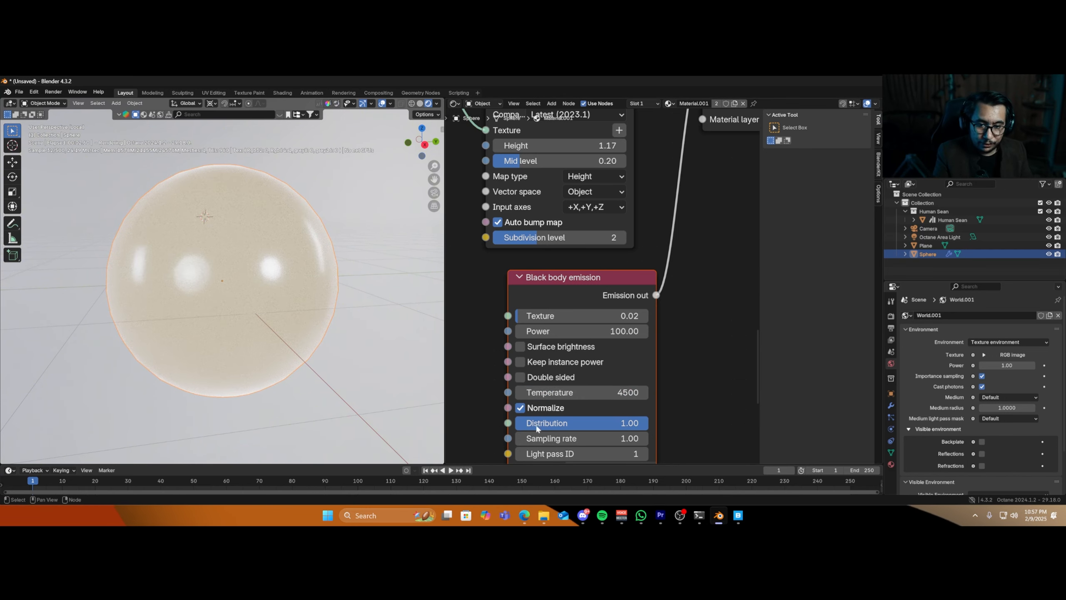
{"action": "left_click", "coordinate": [626, 392]}
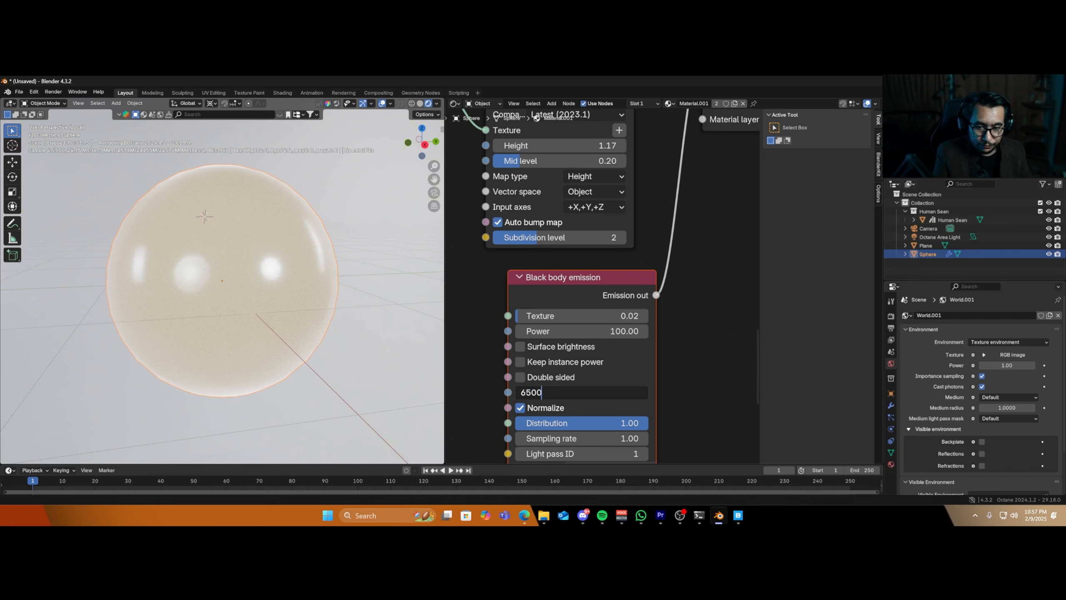
{"action": "key", "text": "Return"}
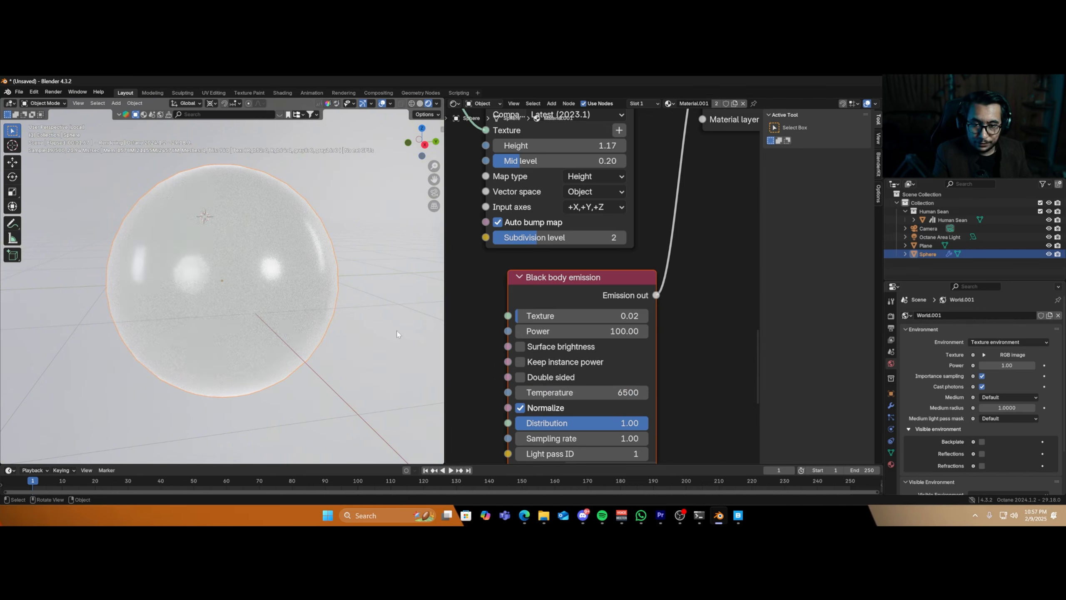
{"action": "scroll", "coordinate": [603, 285], "scroll_direction": "down", "scroll_amount": 3}
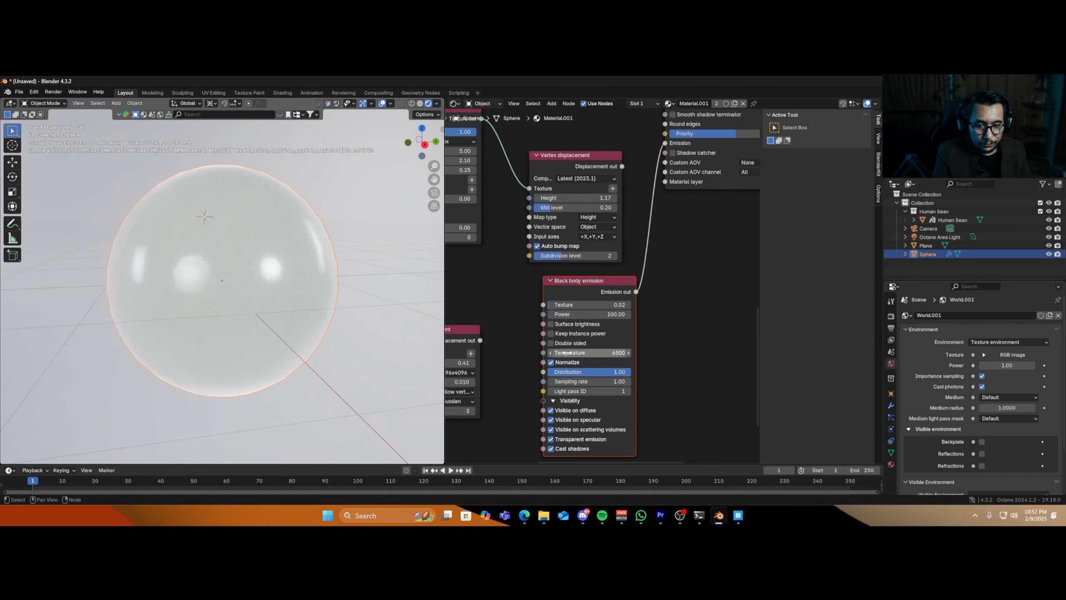
{"action": "left_click_drag", "start_coordinate": [565, 353], "coordinate": [634, 353]}
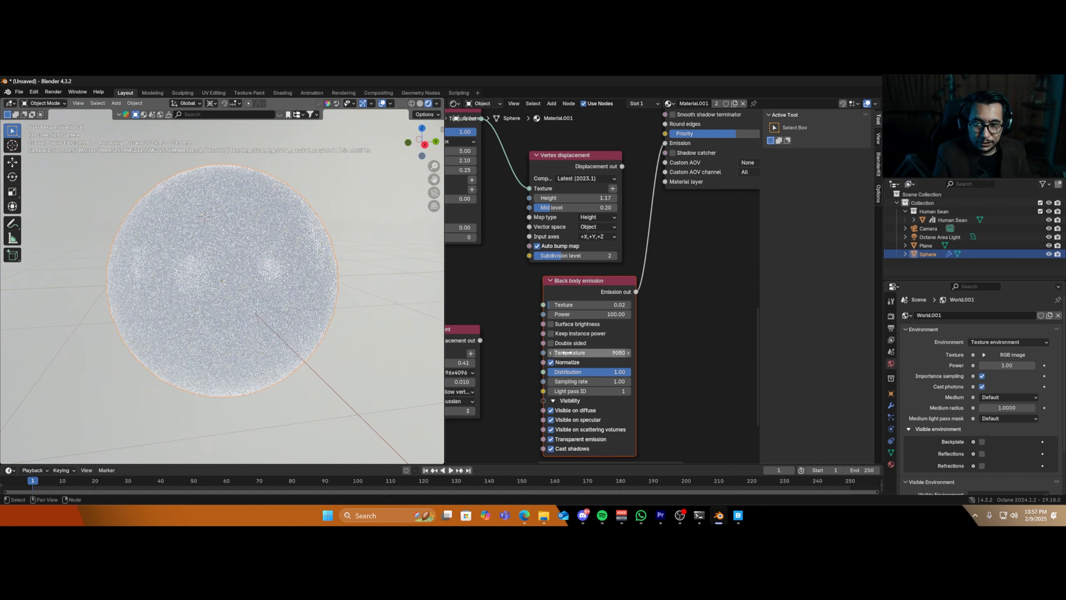
- Toggle the Black body emission's Surface brightness on and off, and do the same with Keep instance power
{"action": "scroll", "coordinate": [527, 376], "scroll_direction": "up", "scroll_amount": 3}
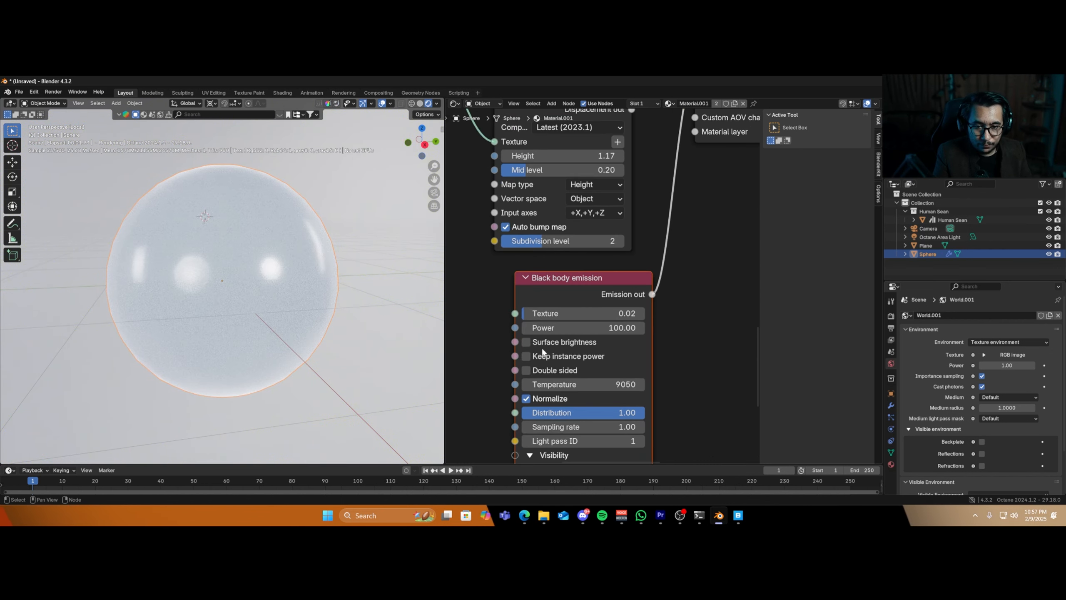
{"action": "left_click", "coordinate": [535, 343]}
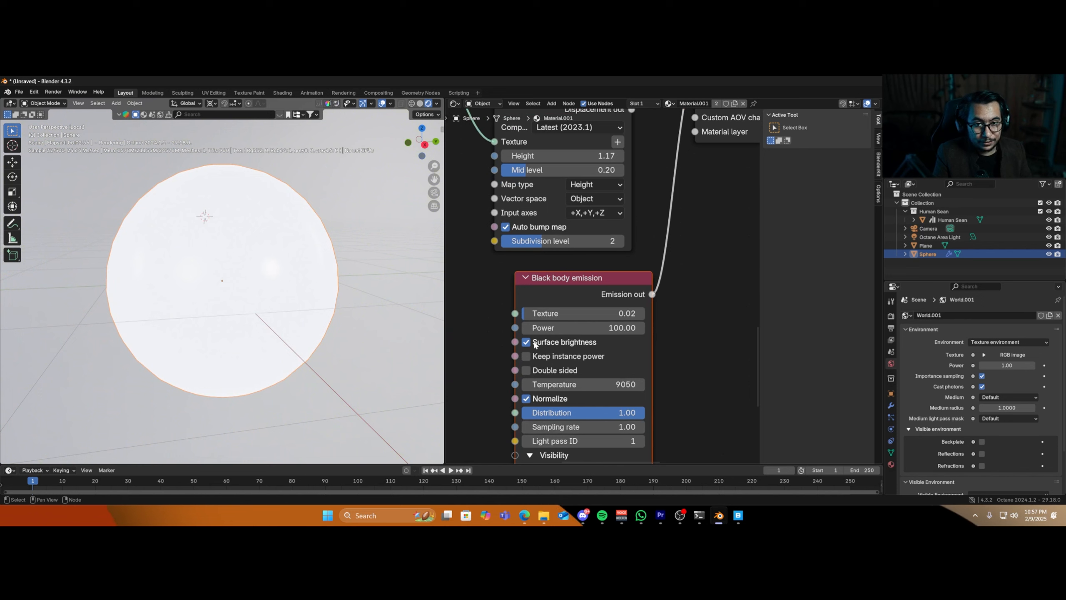
{"action": "left_click", "coordinate": [535, 344]}
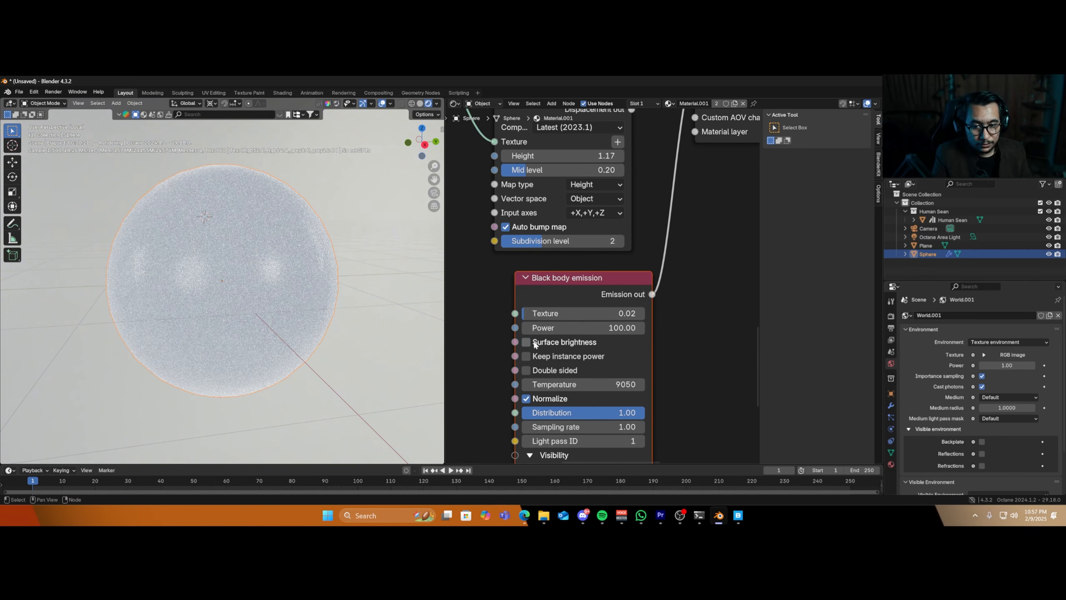
{"action": "left_click", "coordinate": [535, 357]}
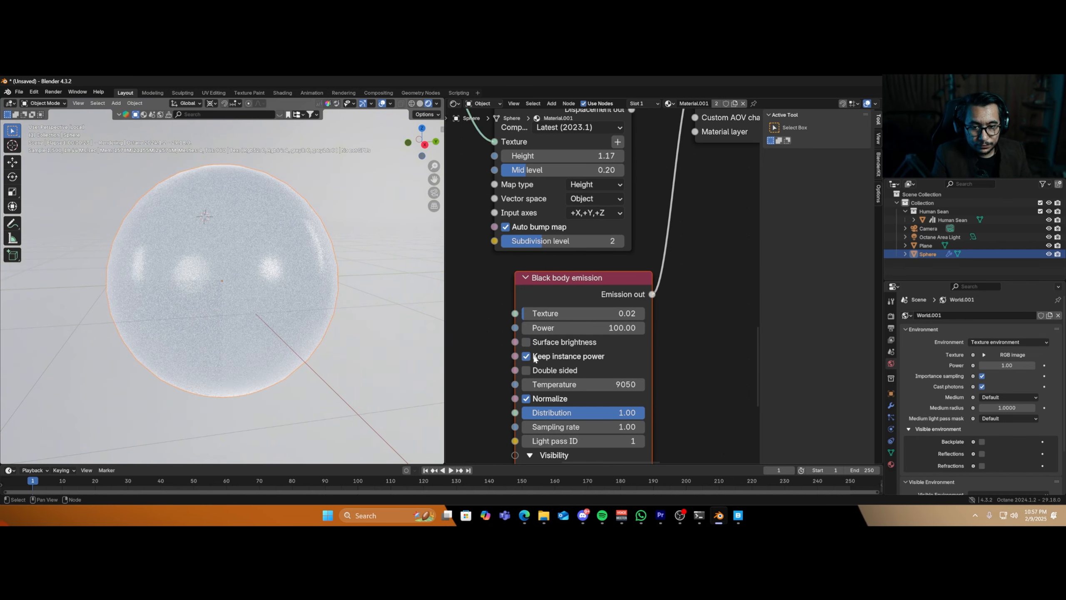
{"action": "left_click", "coordinate": [554, 359]}
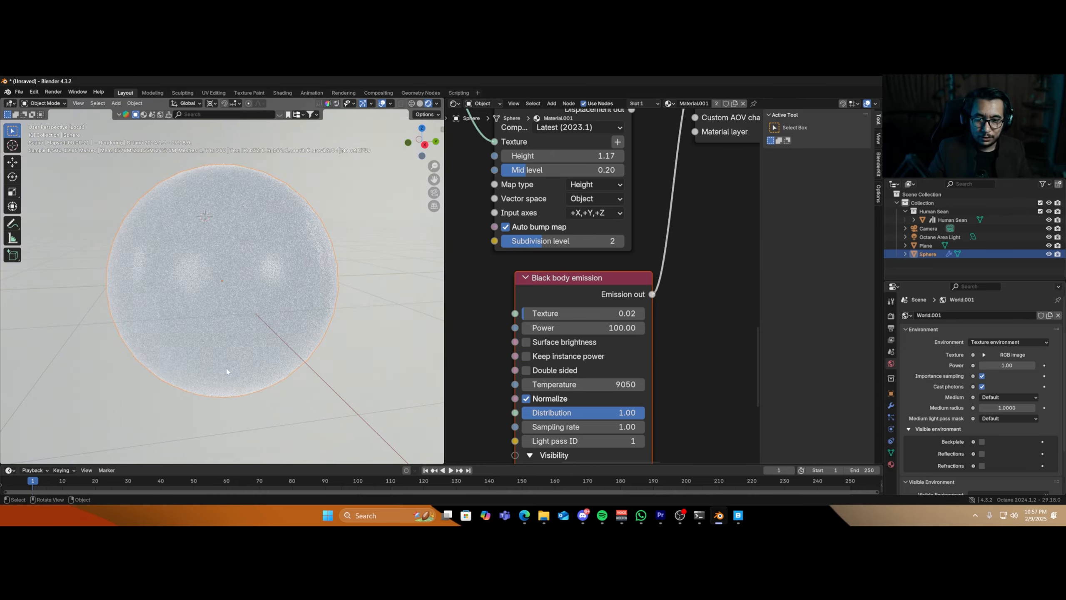
- Scale the sphere up, and scale it back down to smaller than its original size
{"action": "key", "text": "s"}
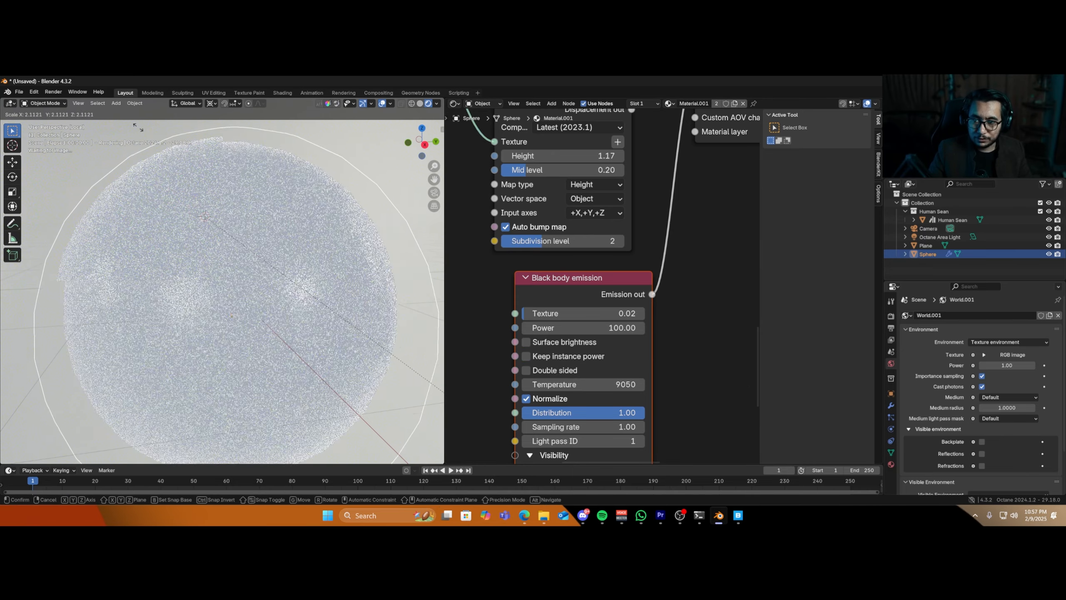
{"action": "left_click", "coordinate": [373, 298]}
{"action": "key", "text": "s"}
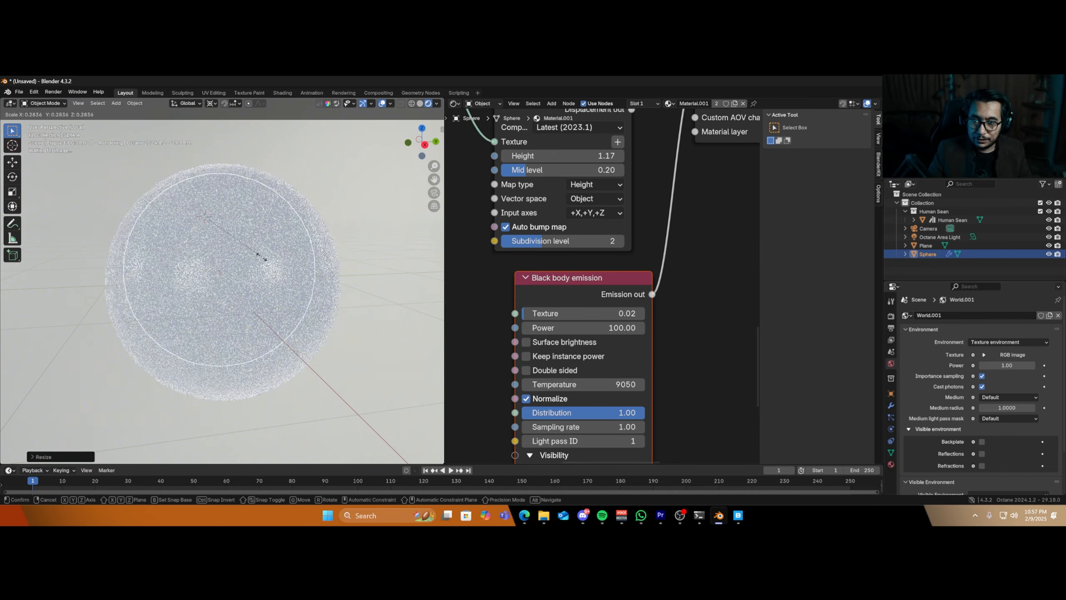
{"action": "left_click", "coordinate": [241, 247]}
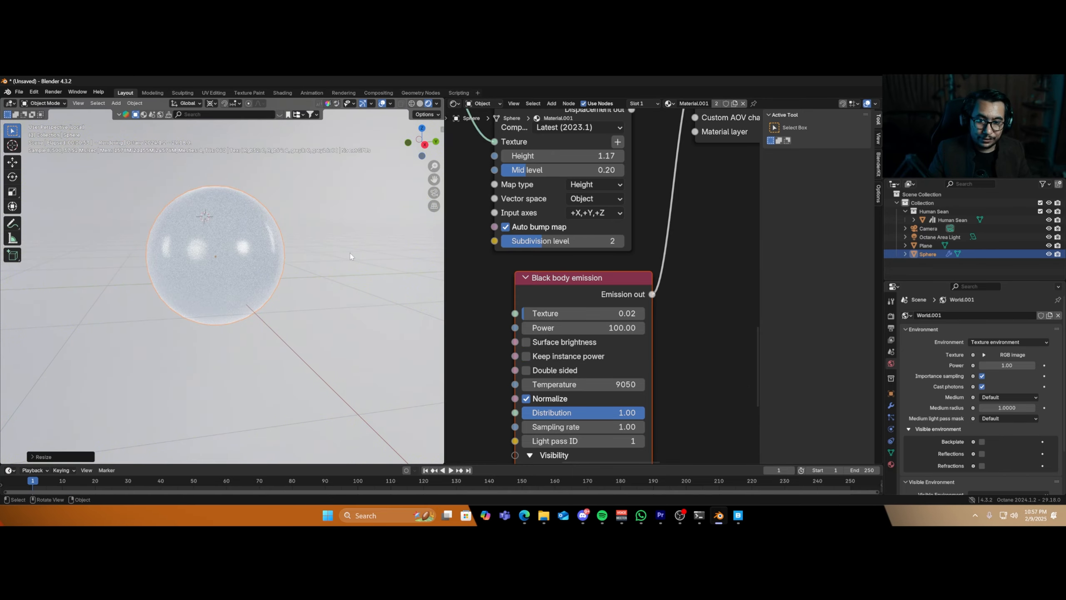
- Enable Keep instance power on the Black body emission and lower its Texture to 0.01
{"action": "left_click", "coordinate": [549, 358]}
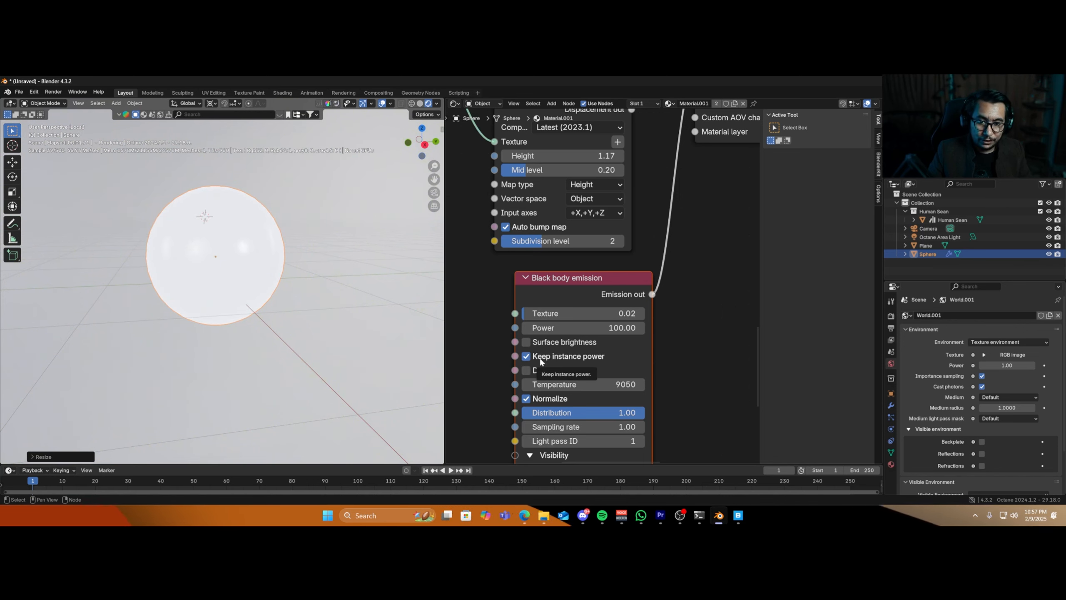
{"action": "left_click", "coordinate": [580, 313]}
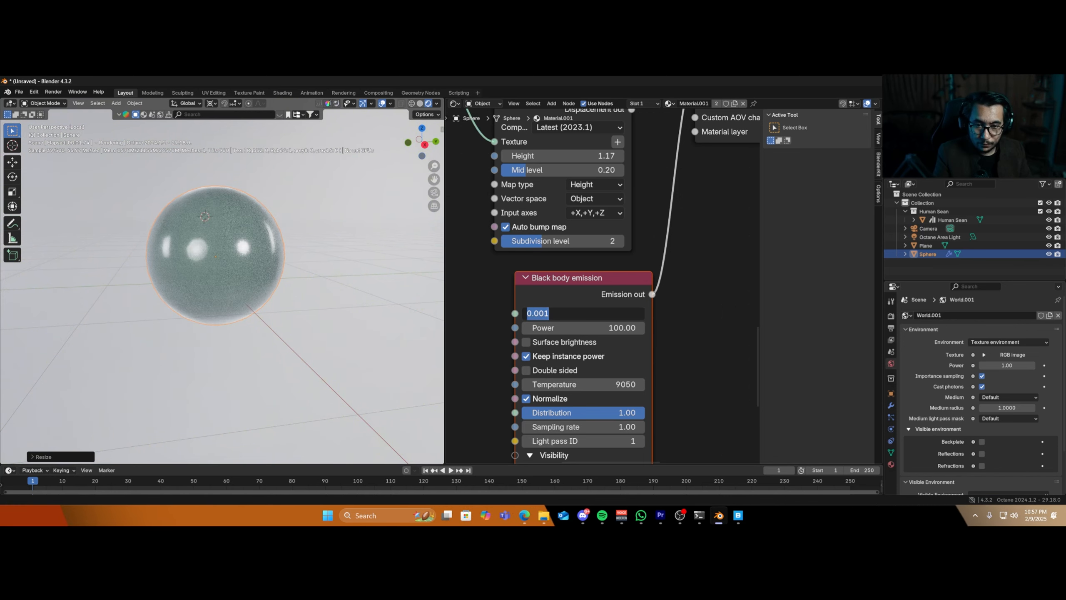
{"action": "type", "text": "0.0011"}
{"action": "key", "text": "Return"}
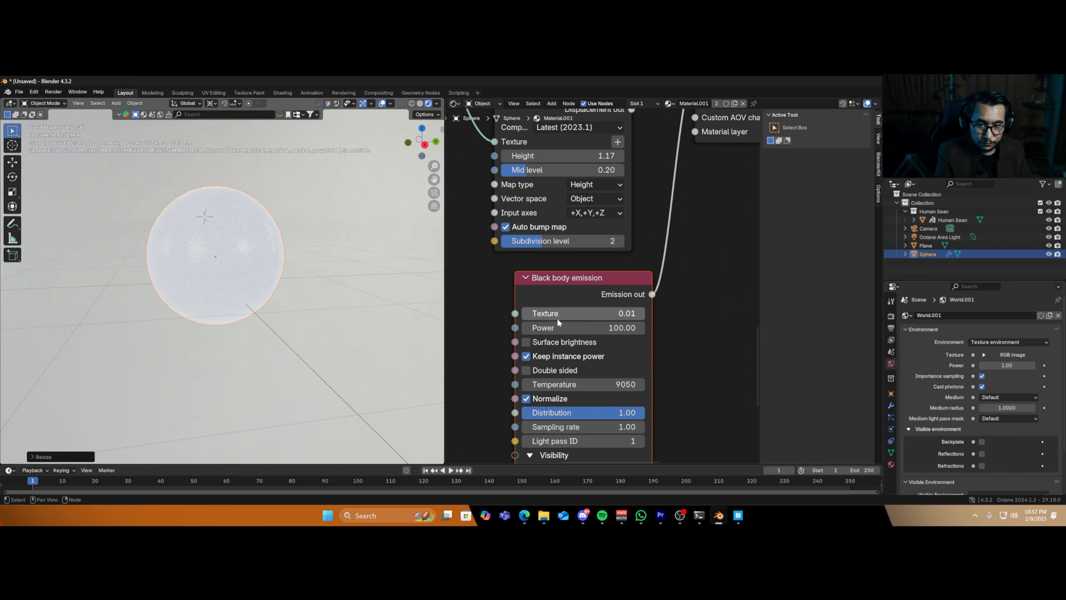
- Set the Black body emission's Temperature to 6500, keeping Distribution at 1.00
{"action": "scroll", "coordinate": [502, 381], "scroll_direction": "down", "scroll_amount": 1}
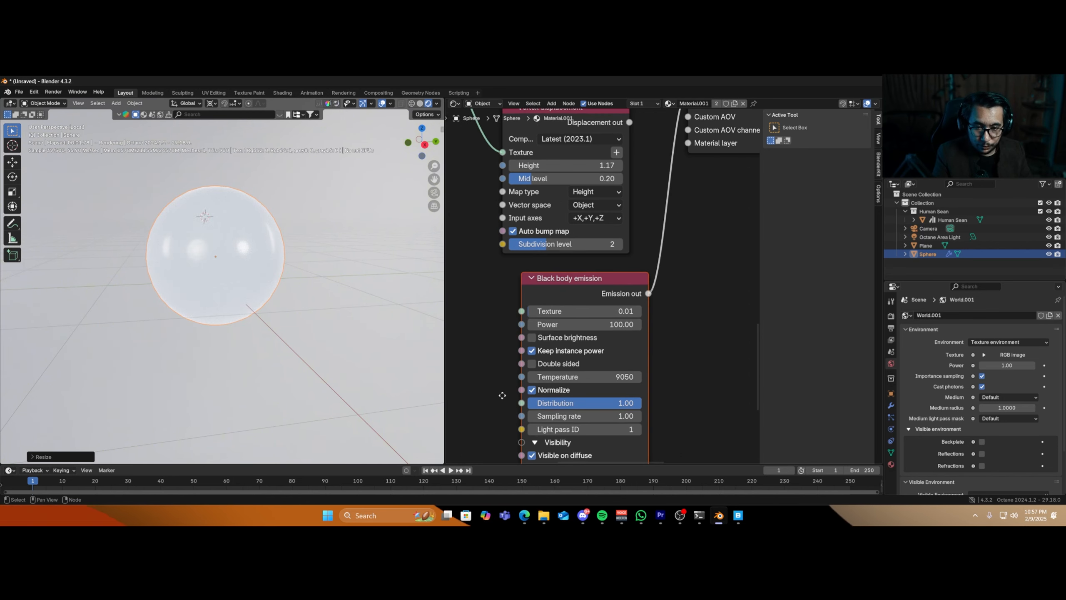
{"action": "scroll", "coordinate": [498, 380], "scroll_direction": "down", "scroll_amount": 1}
{"action": "left_click", "coordinate": [600, 359]}
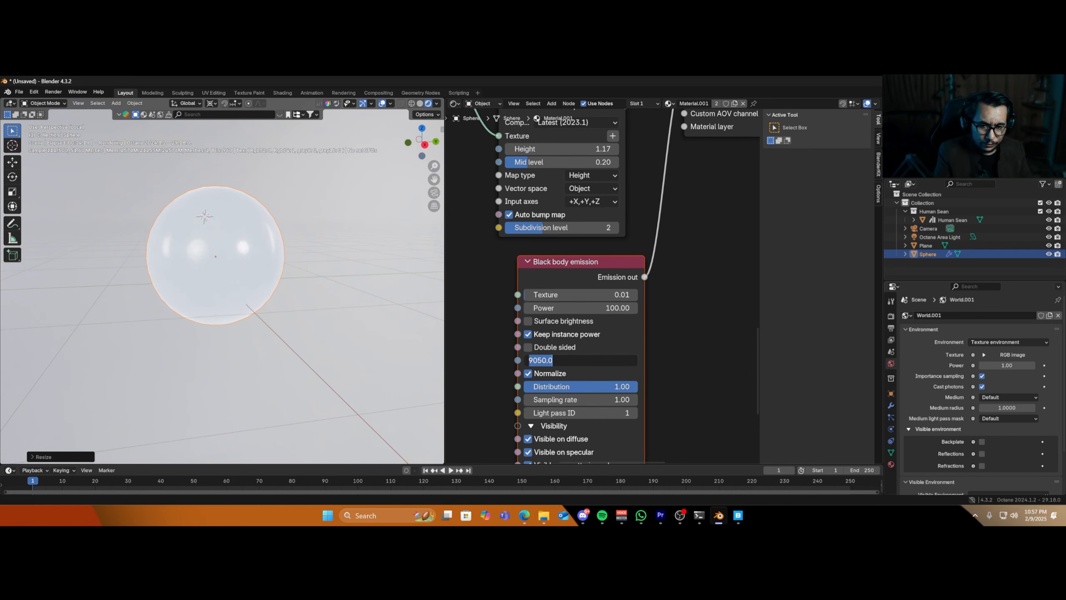
{"action": "type", "text": "65"}
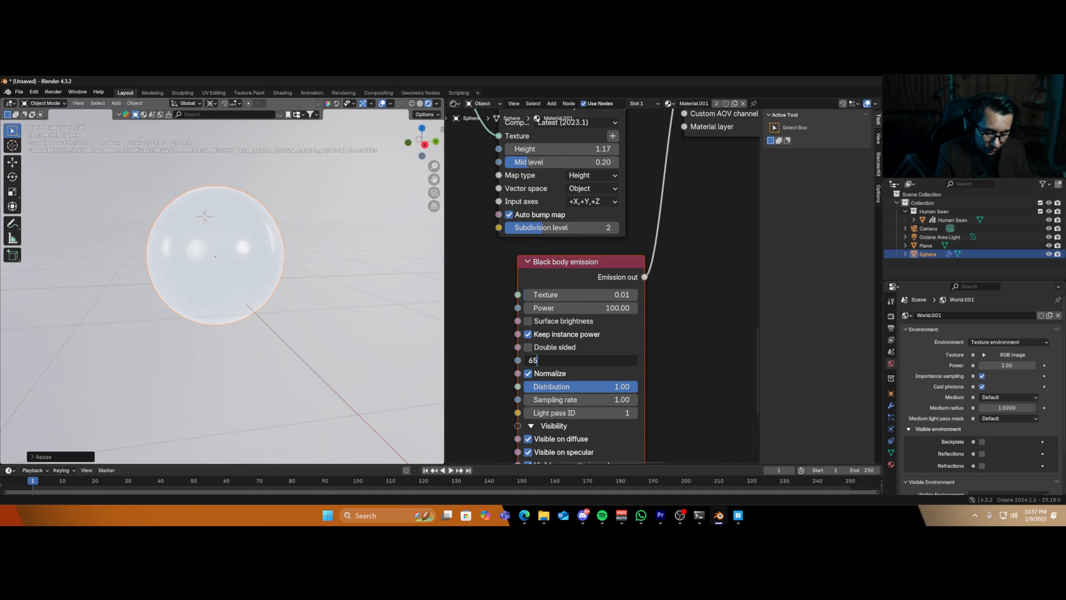
{"action": "type", "text": "00"}
{"action": "key", "text": "Return"}
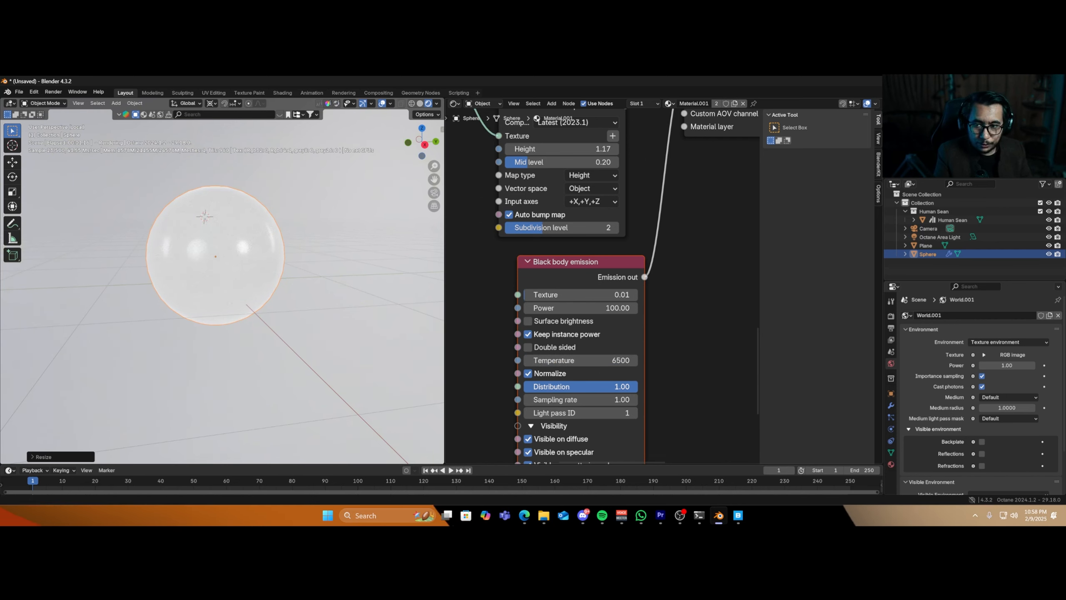
{"action": "mouse_move", "coordinate": [635, 386]}
{"action": "left_mouse_down"}
{"action": "mouse_move", "coordinate": [525, 386]}
{"action": "mouse_move", "coordinate": [637, 386]}
{"action": "left_mouse_up"}
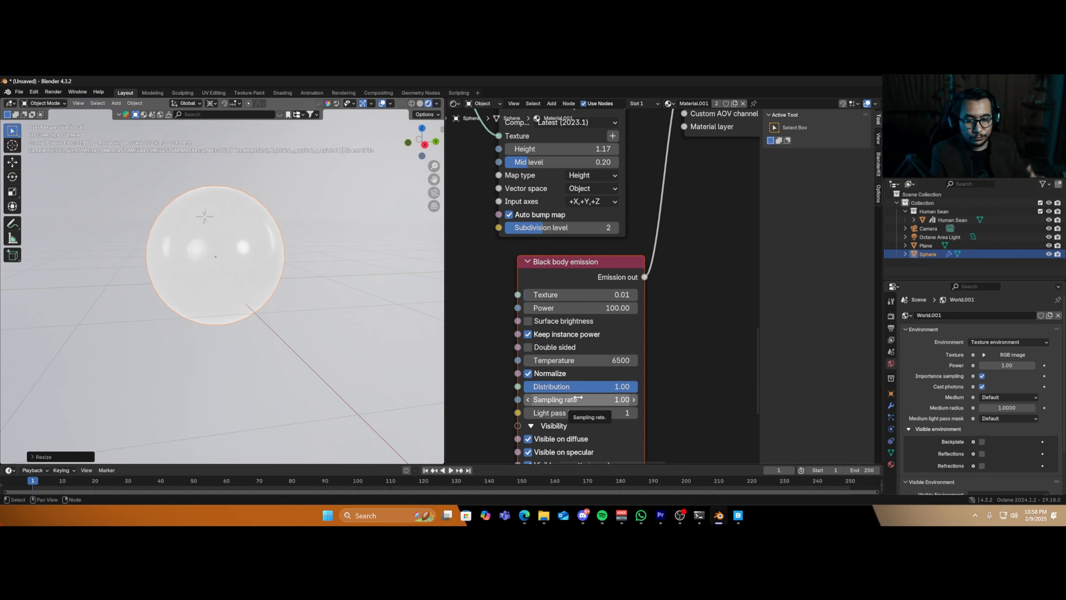
- Leave the sphere's local view to show the full scene and move the sphere beside the human figure
{"action": "middle_click_drag", "start_coordinate": [500, 414], "coordinate": [503, 358]}
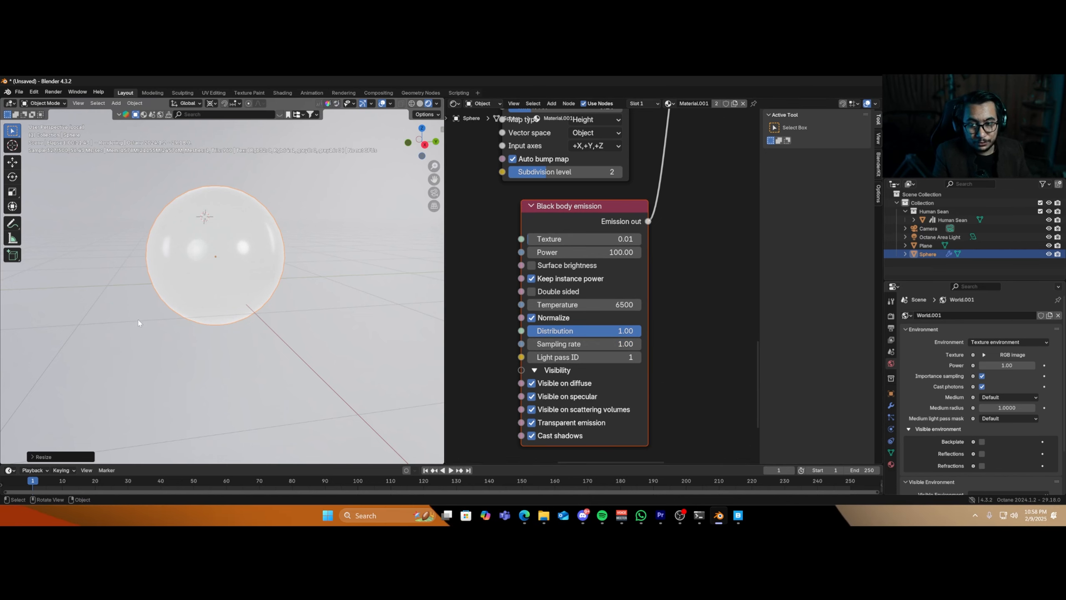
{"action": "scroll", "coordinate": [500, 394], "scroll_direction": "up", "scroll_amount": 1}
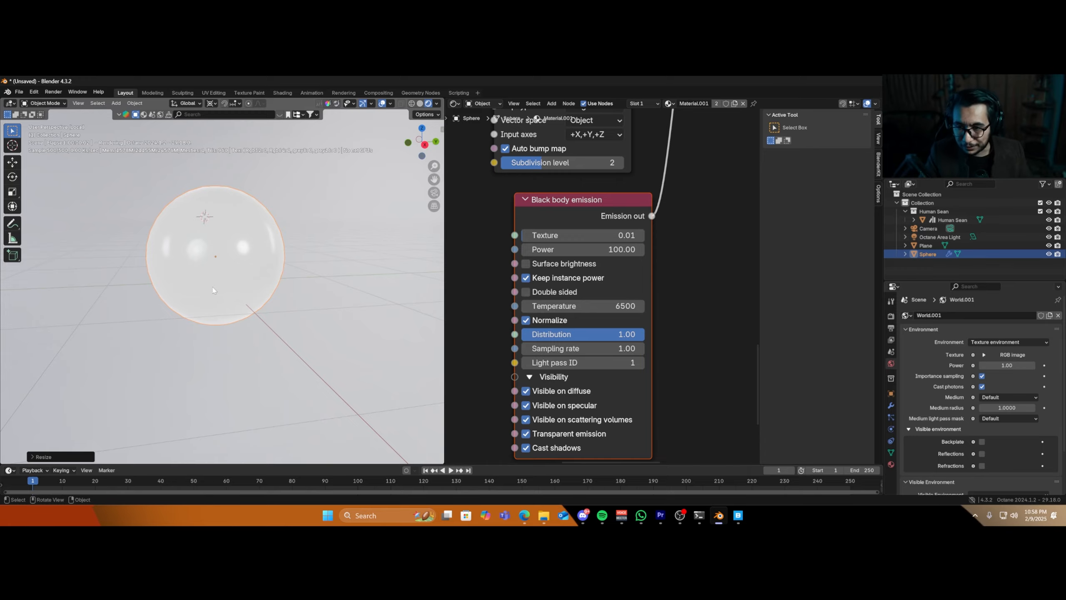
{"action": "key", "text": "KP_Divide"}
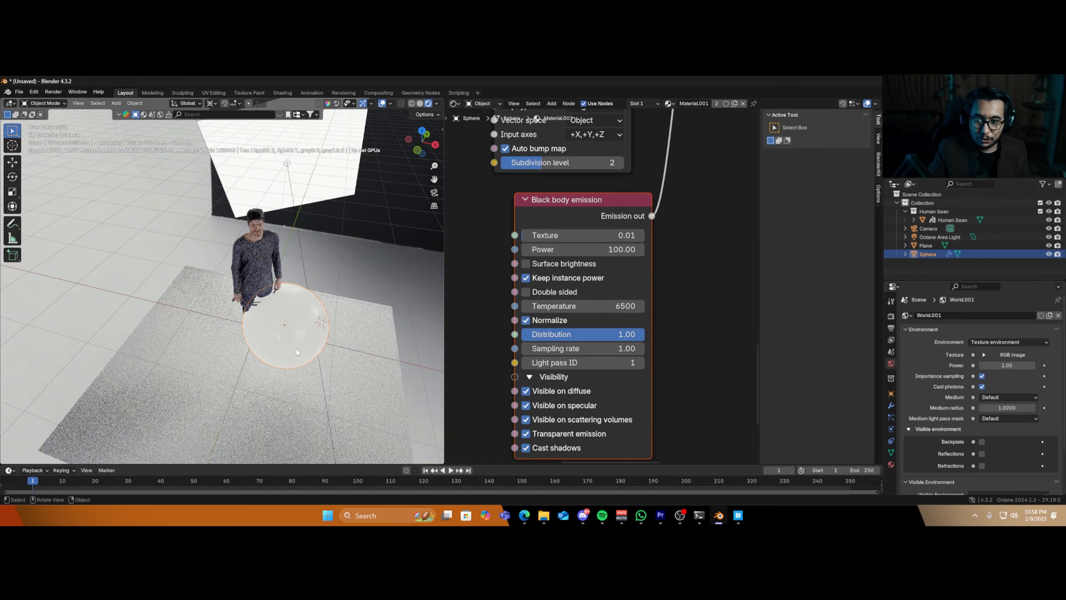
{"action": "middle_click_drag", "start_coordinate": [346, 352], "coordinate": [311, 342]}
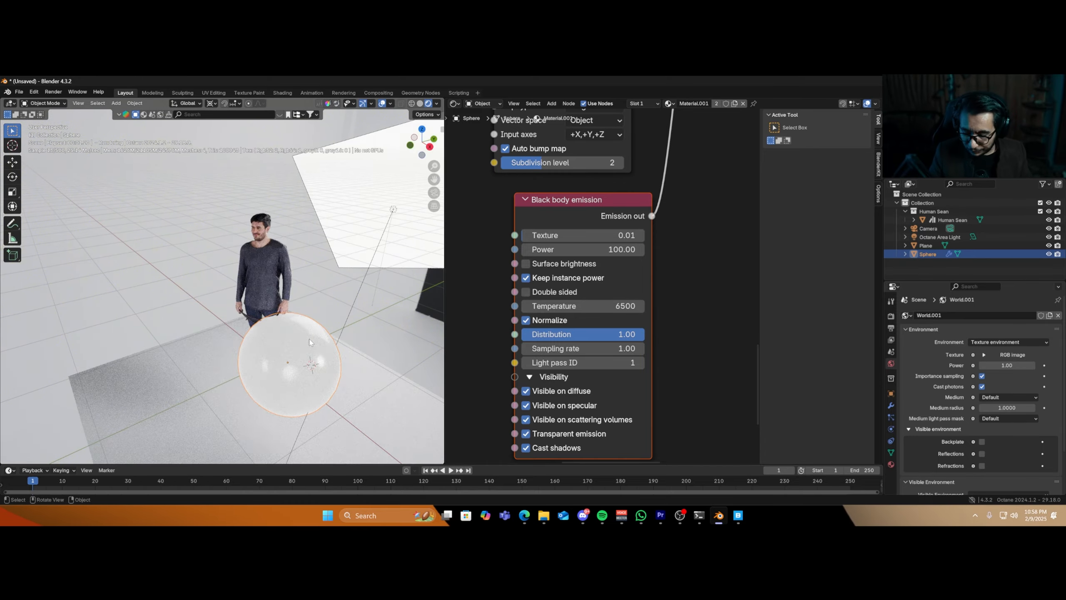
{"action": "key", "text": "g"}
{"action": "left_click", "coordinate": [201, 304]}
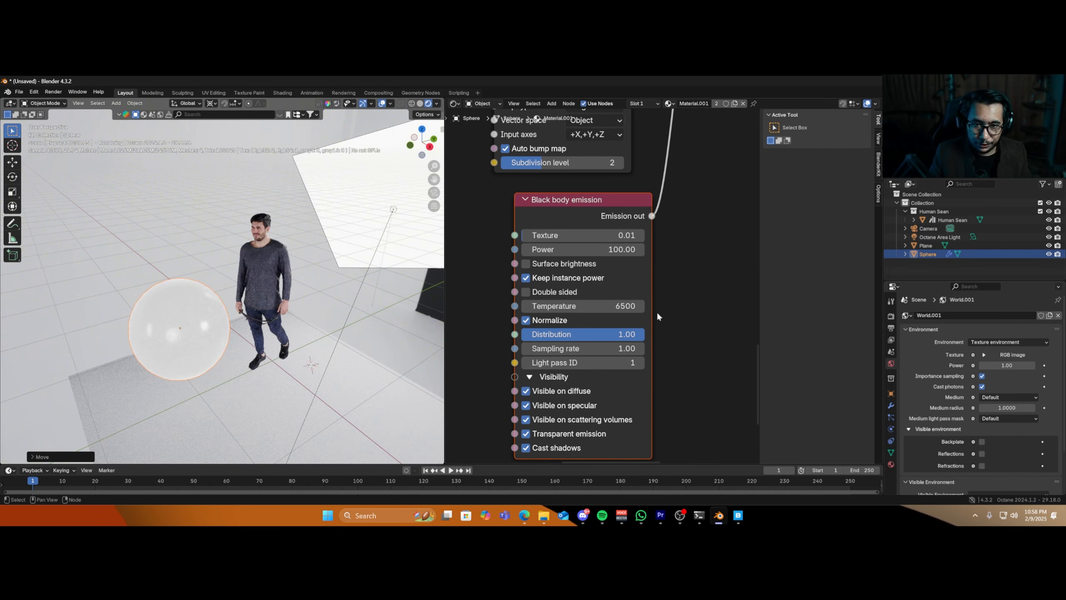
- Set the Black body emission's Temperature to 1500 and its Light pass ID to 2
{"action": "left_click", "coordinate": [584, 306]}
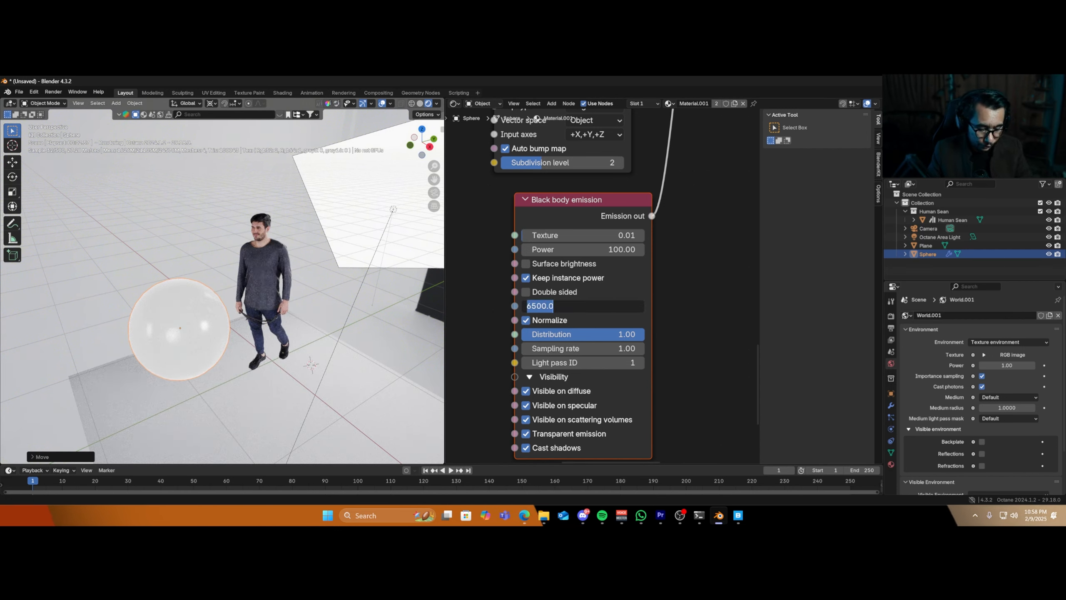
{"action": "type", "text": "1500"}
{"action": "key", "text": "Return"}
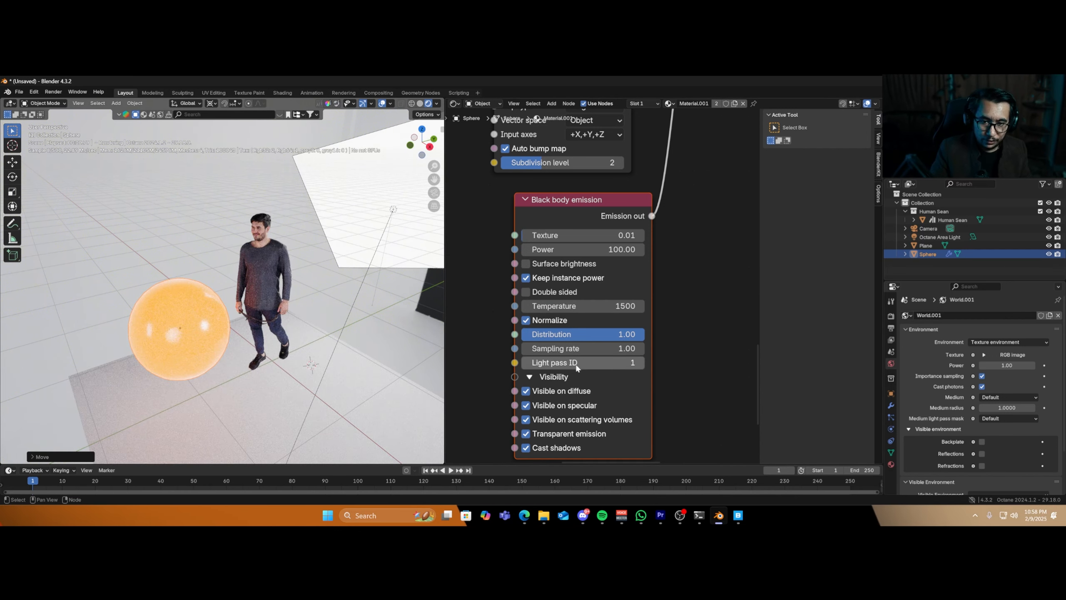
{"action": "left_click", "coordinate": [583, 362]}
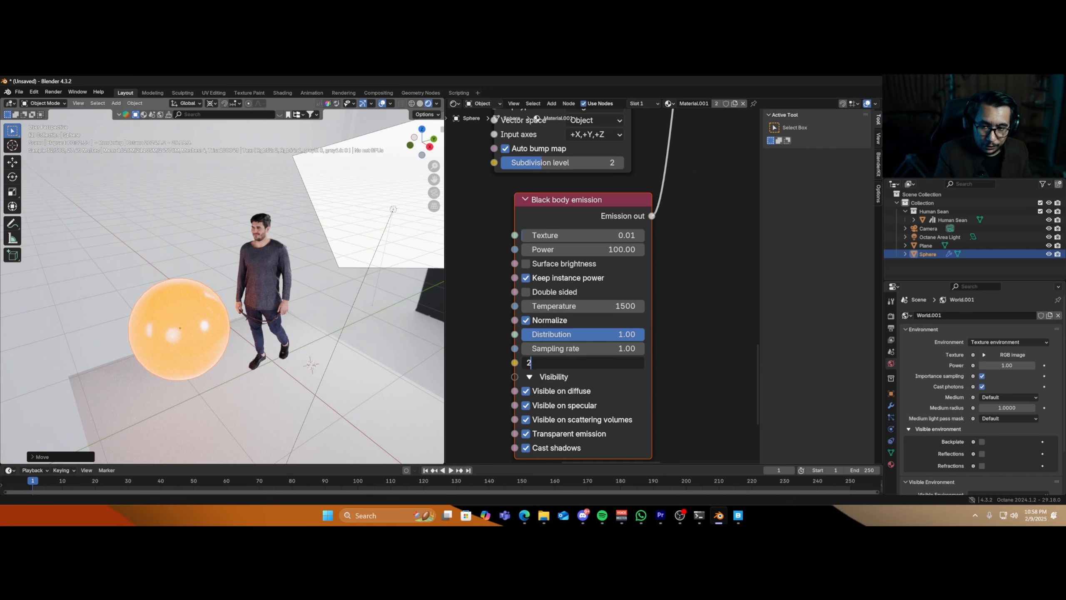
{"action": "type", "text": "2"}
{"action": "key", "text": "Return"}
- Disable light pass 2 in the human figure's Octane Light pass mask
{"action": "left_click", "coordinate": [395, 209]}
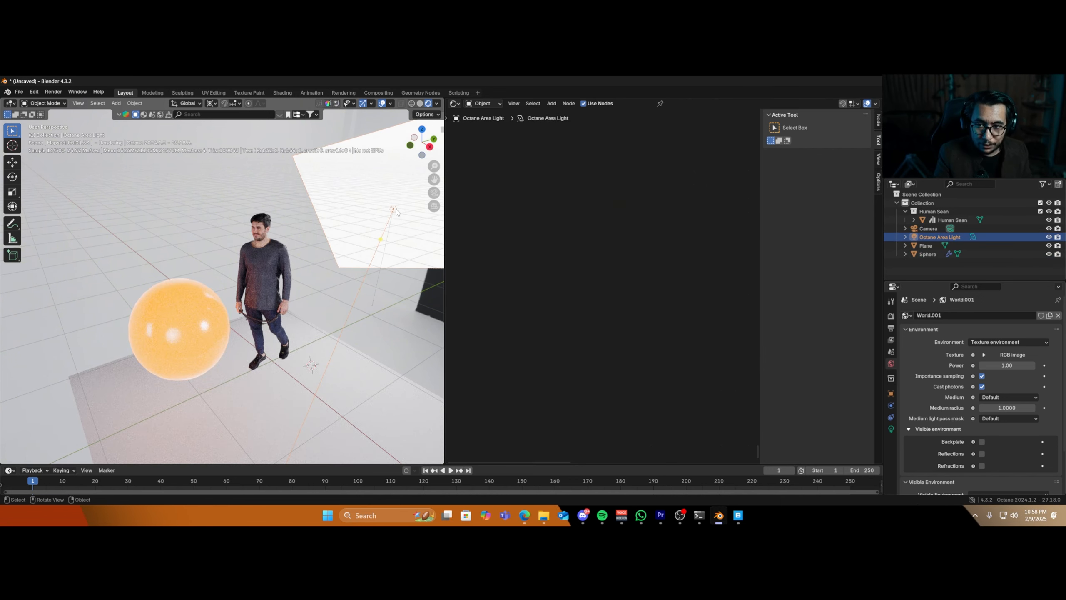
{"action": "left_click", "coordinate": [270, 300]}
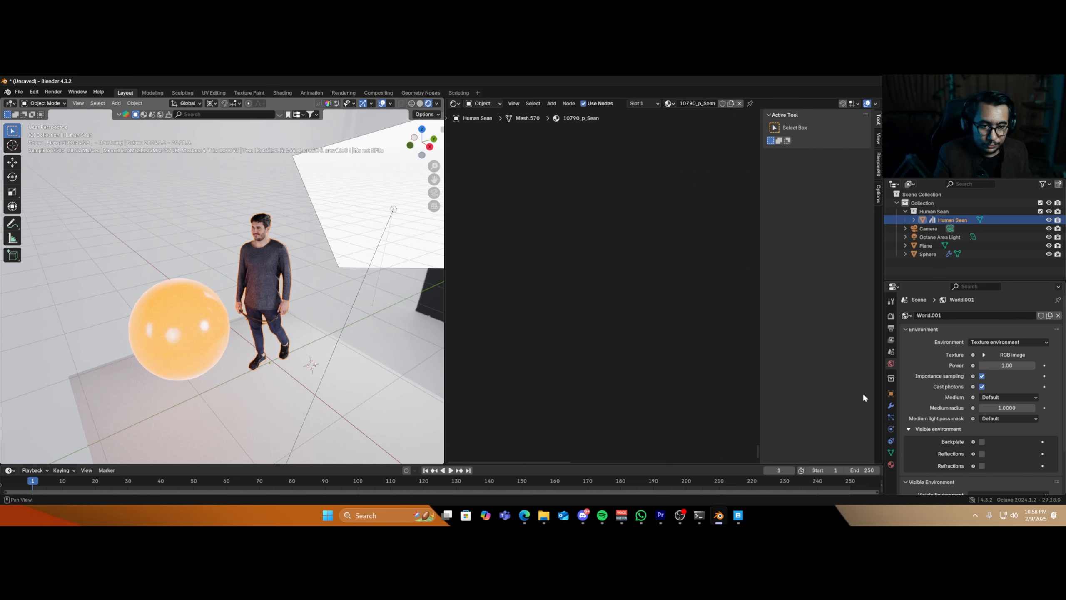
{"action": "left_click", "coordinate": [891, 394]}
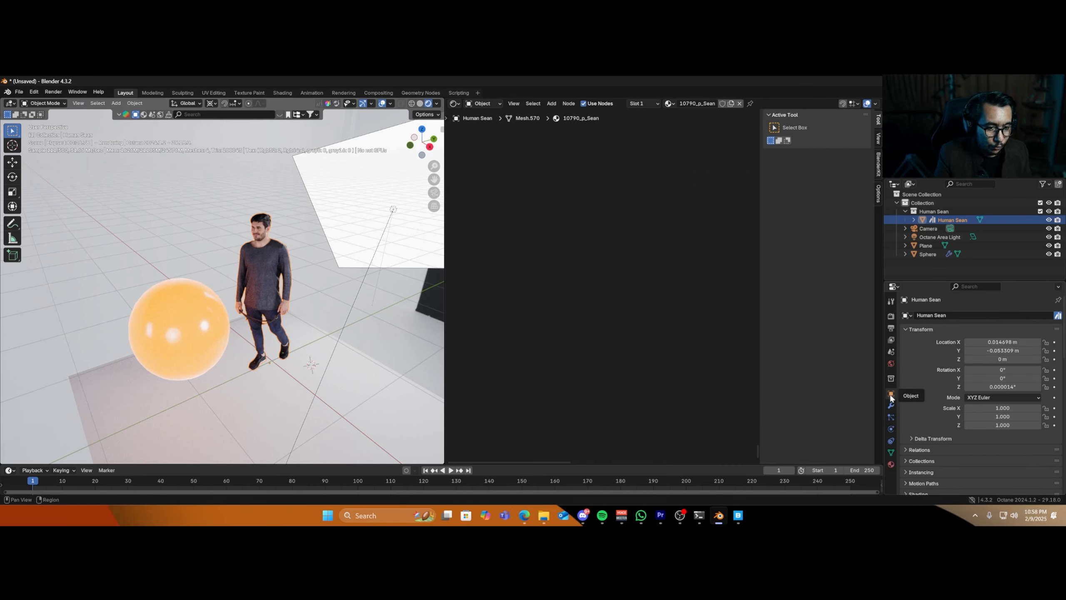
{"action": "scroll", "coordinate": [931, 406], "scroll_direction": "down", "scroll_amount": 10}
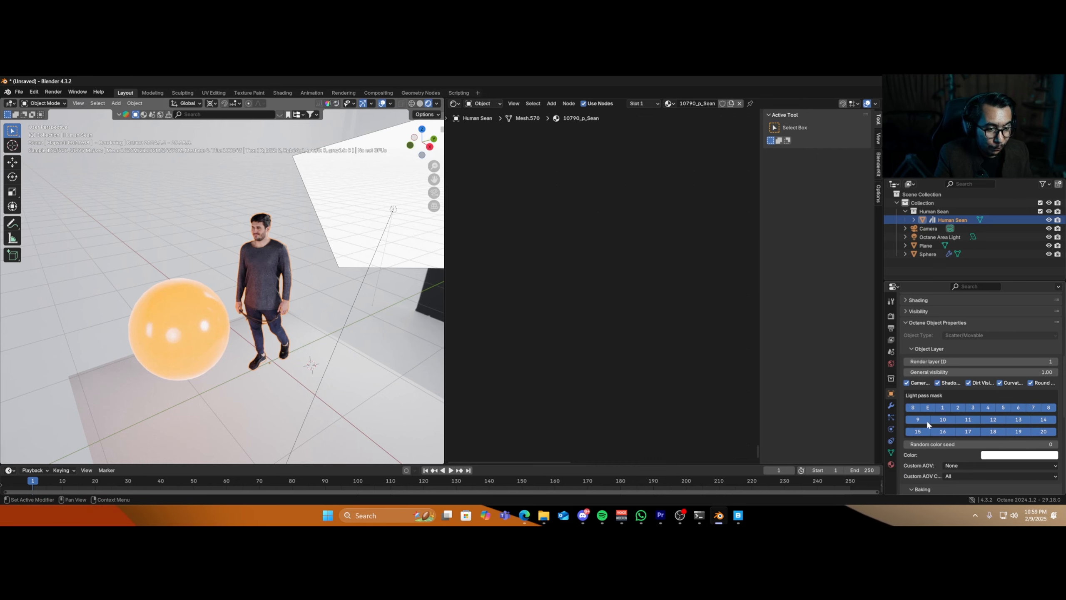
{"action": "left_click", "coordinate": [958, 406]}
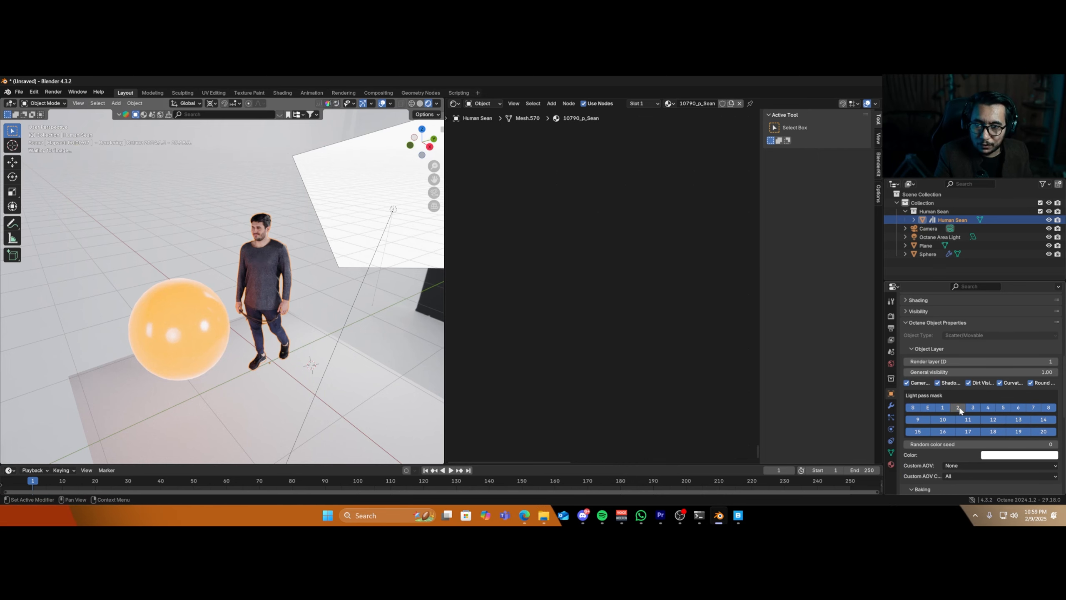
{"action": "left_click", "coordinate": [335, 282]}
{"action": "middle_click_drag", "start_coordinate": [251, 379], "coordinate": [210, 344]}
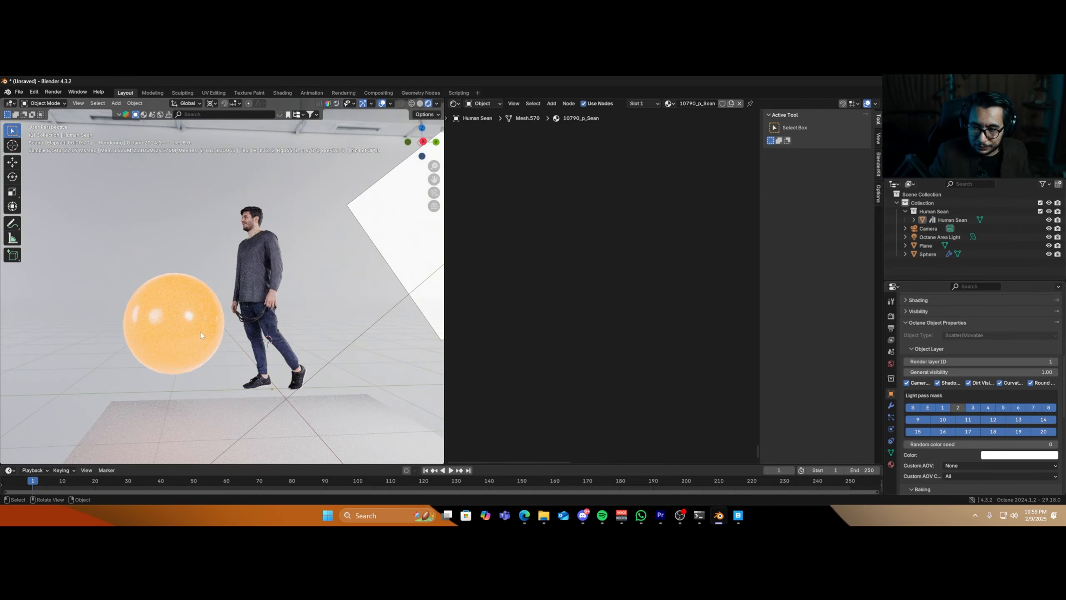
- Lower the sphere along the Z axis towards the floor plane beside the human figure
{"action": "left_click", "coordinate": [200, 332]}
{"action": "key", "text": "g"}
{"action": "key", "text": "z"}
{"action": "left_click", "coordinate": [198, 386]}
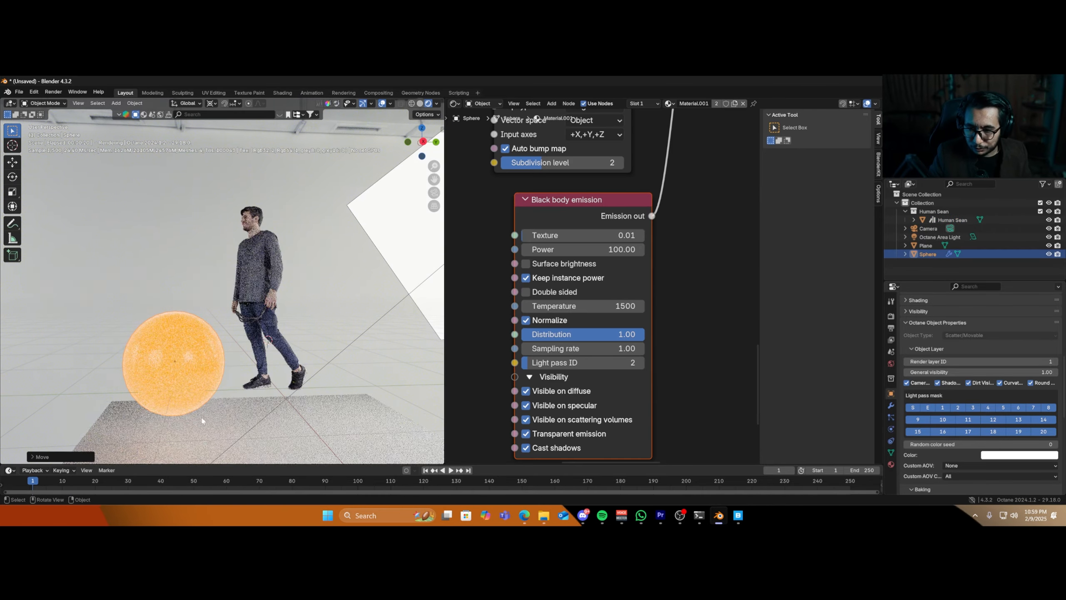
{"action": "middle_click_drag", "start_coordinate": [196, 427], "coordinate": [156, 440]}
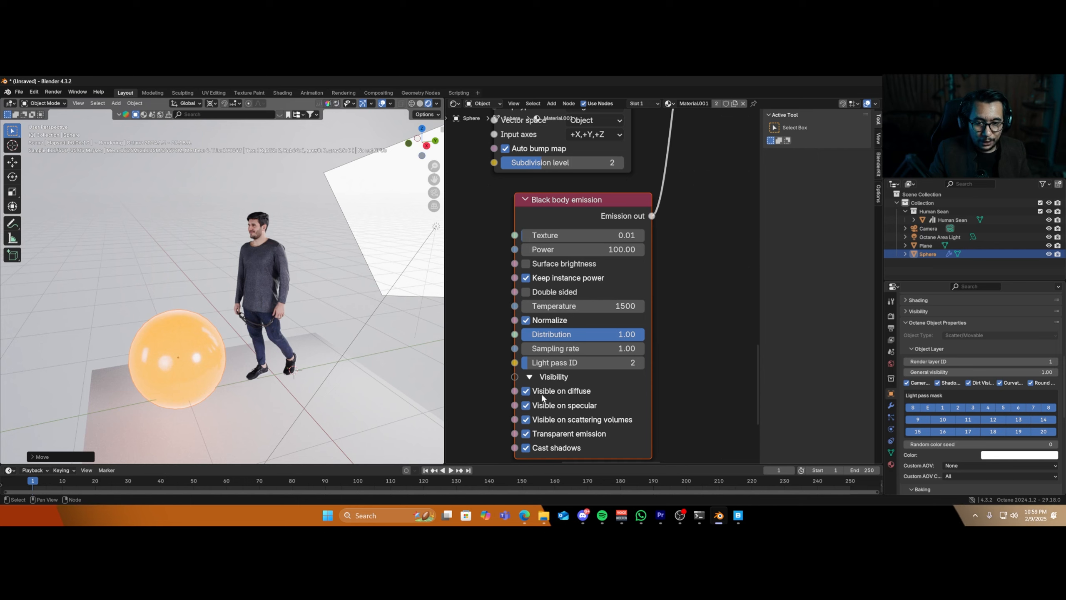
- Re-enable light pass 2 in the human figure's Light pass mask and reselect the sphere
{"action": "left_click", "coordinate": [952, 219]}
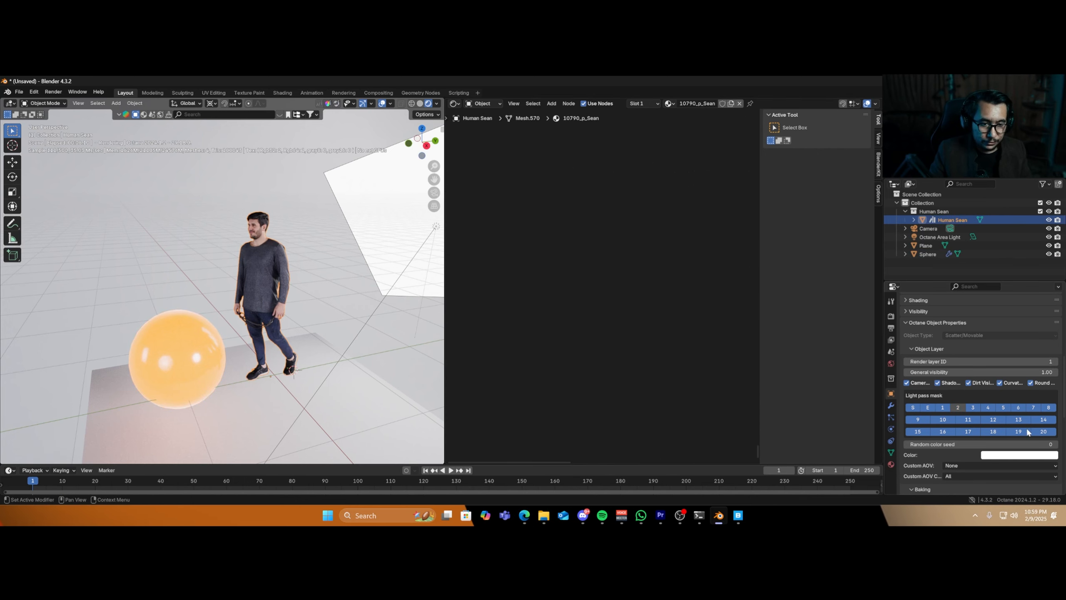
{"action": "left_click", "coordinate": [954, 408]}
{"action": "left_click", "coordinate": [201, 369]}
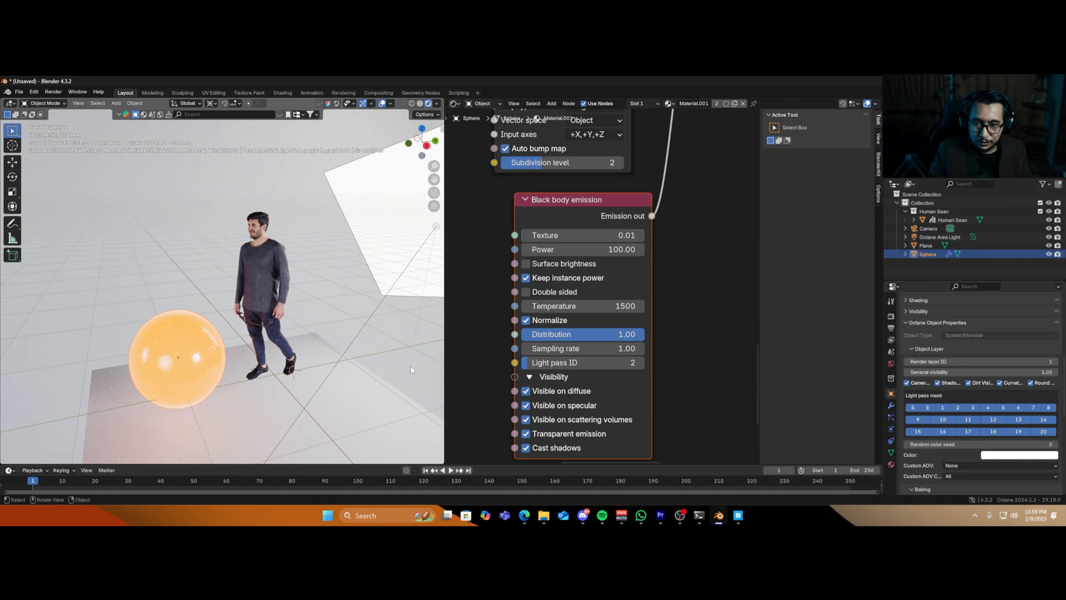
- Toggle Visible on diffuse off and back on in the Black body emission node to compare the lighting
{"action": "scroll", "coordinate": [498, 385], "scroll_direction": "up", "scroll_amount": 2}
{"action": "middle_click_drag", "start_coordinate": [498, 385], "coordinate": [530, 291]}
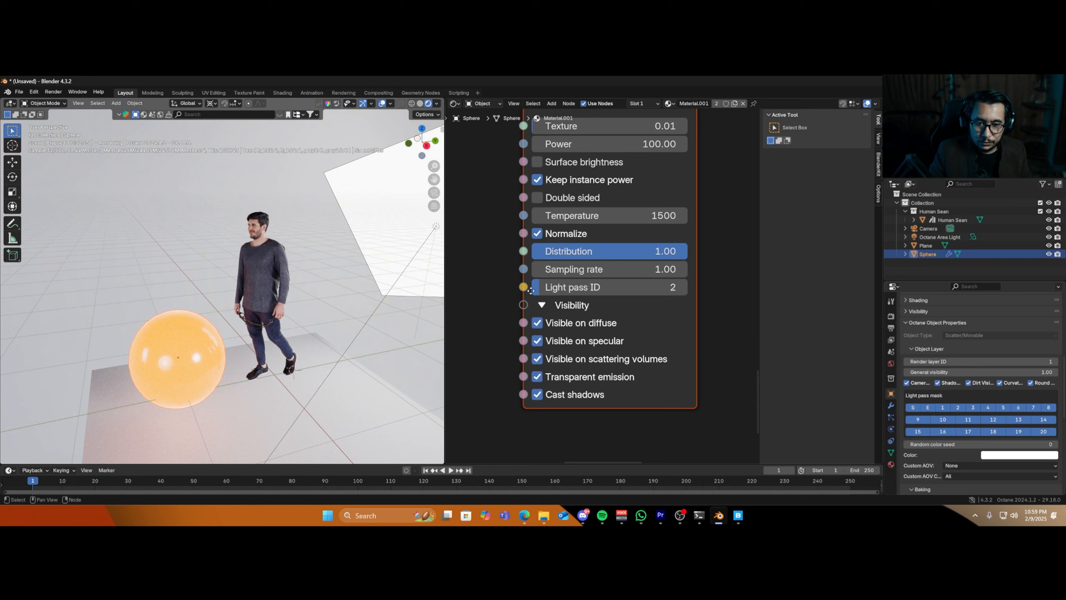
{"action": "left_click", "coordinate": [537, 326]}
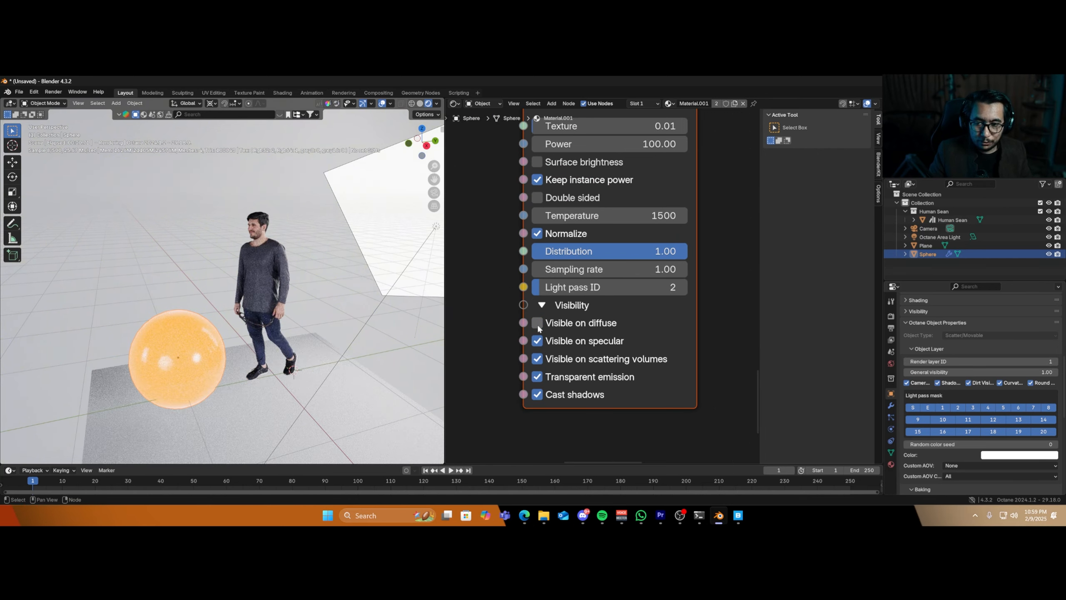
{"action": "left_click", "coordinate": [538, 326]}
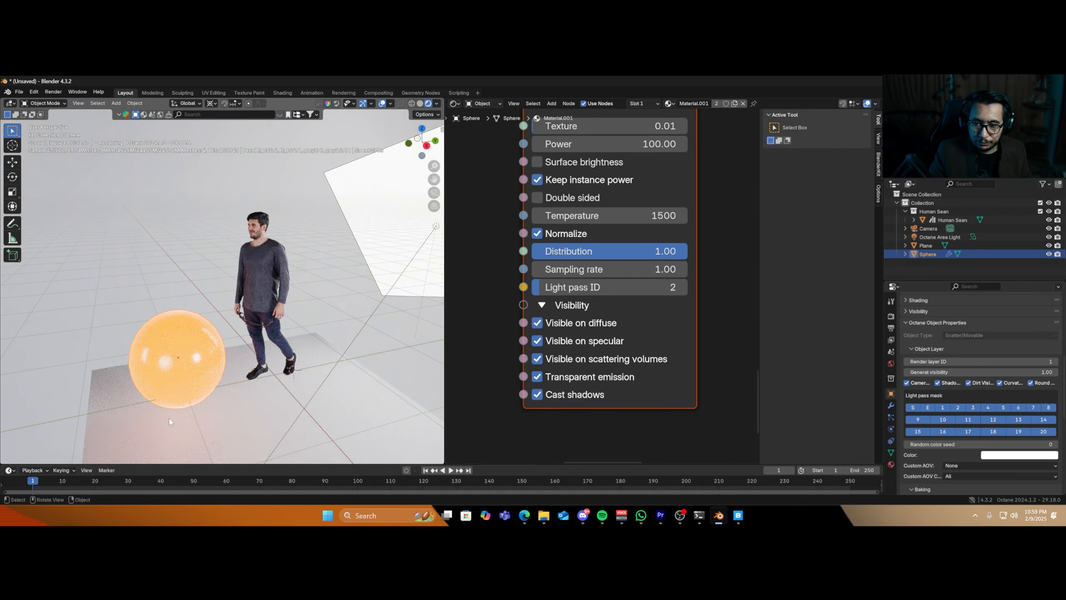
{"action": "left_click", "coordinate": [538, 325]}
{"action": "left_click", "coordinate": [538, 324]}
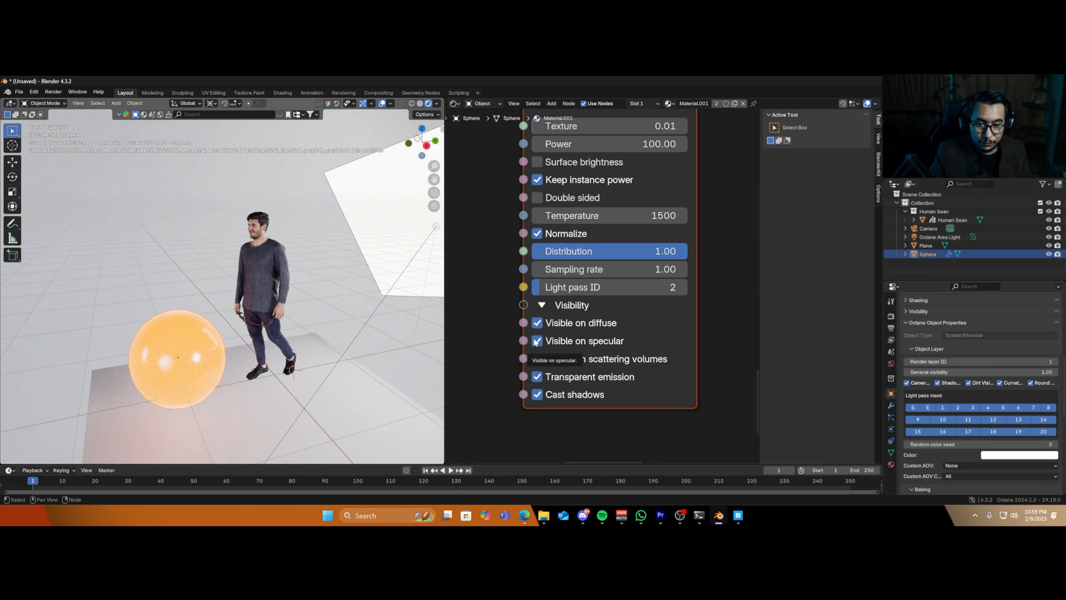
- Toggle Visible on specular and Visible on scattering volumes off and back on in the Black body emission
{"action": "left_click", "coordinate": [536, 341]}
{"action": "left_click", "coordinate": [536, 341]}
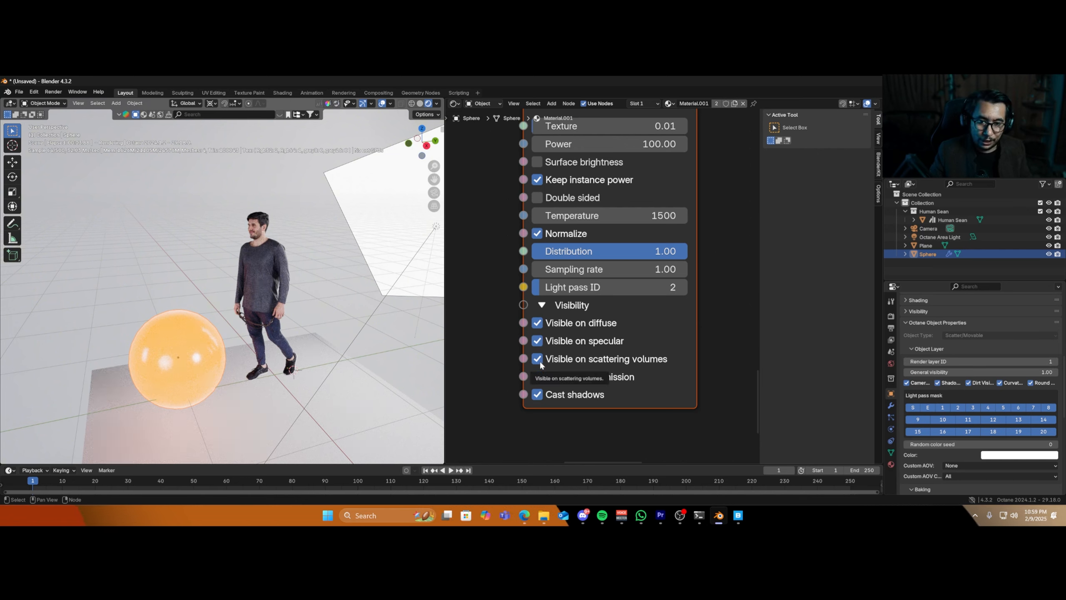
{"action": "left_click", "coordinate": [540, 362]}
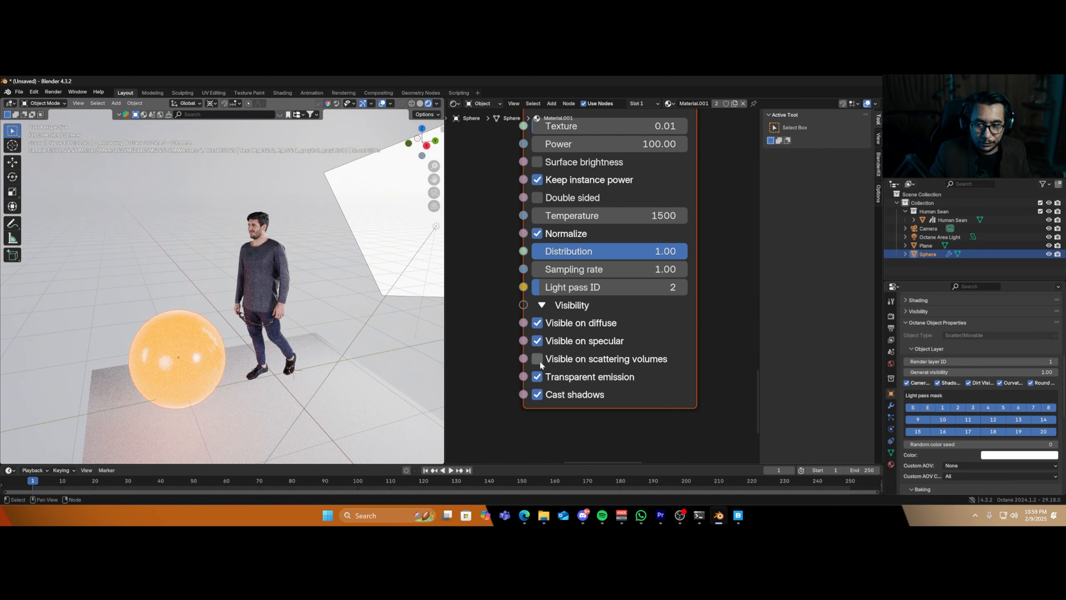
{"action": "left_click", "coordinate": [540, 362]}
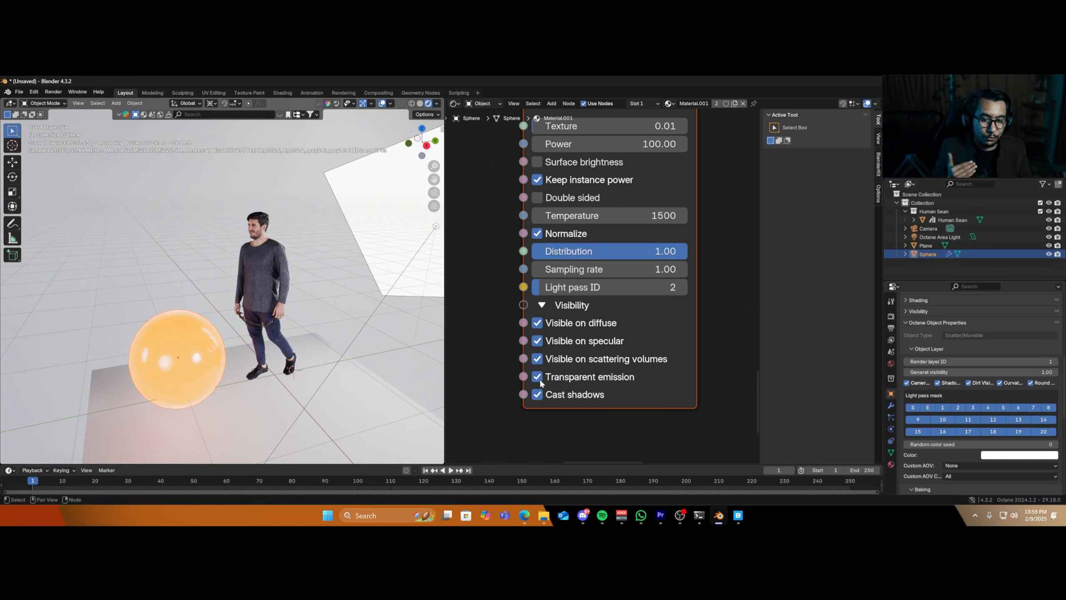
- Toggle Transparent emission and Cast shadows off and back on in the Black body emission
{"action": "left_click", "coordinate": [540, 380]}
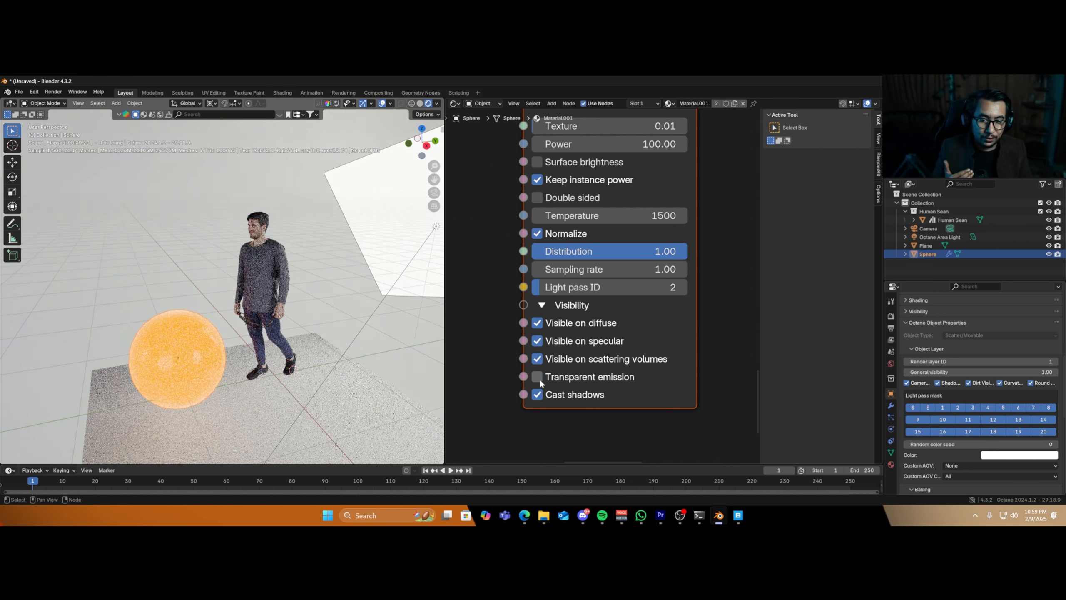
{"action": "left_click", "coordinate": [539, 380]}
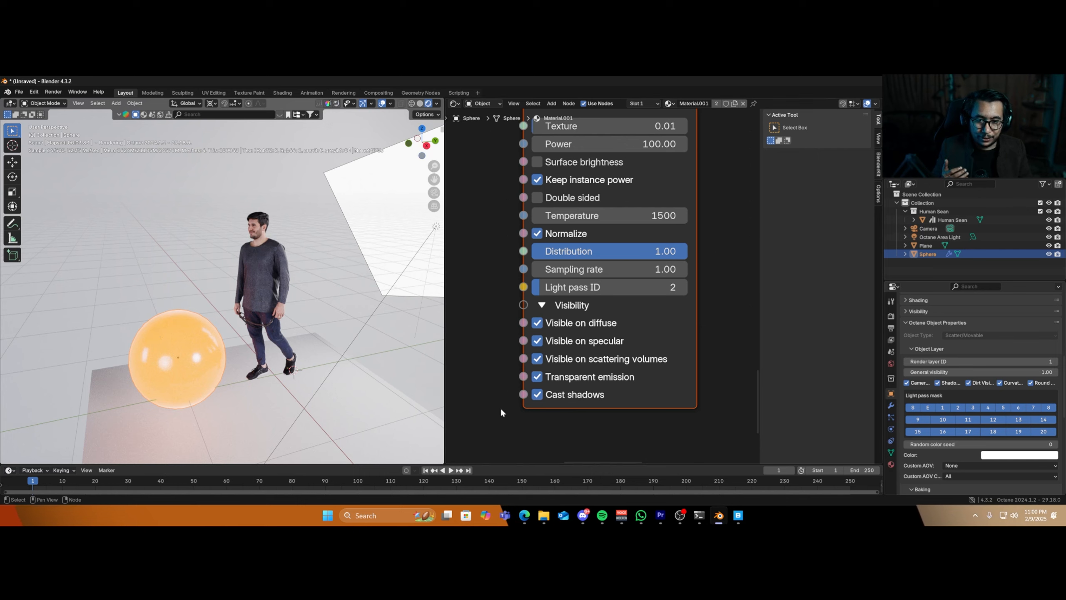
{"action": "left_click", "coordinate": [536, 397]}
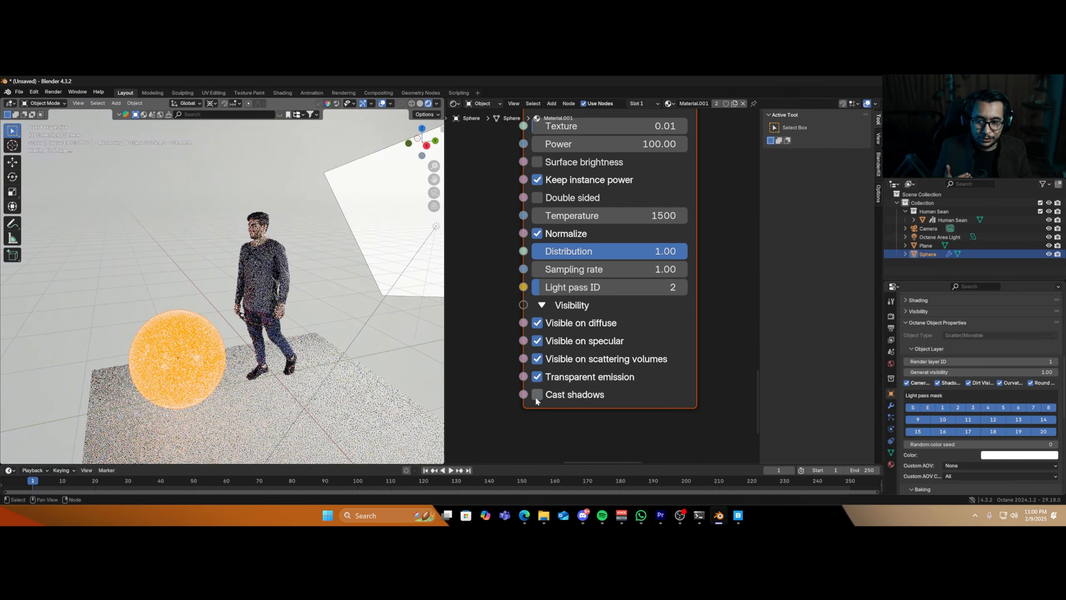
{"action": "left_click", "coordinate": [535, 397]}
- Disconnect the Black body emission from the Universal material's Emission input and move the node aside
{"action": "scroll", "coordinate": [485, 350], "scroll_direction": "down", "scroll_amount": 5}
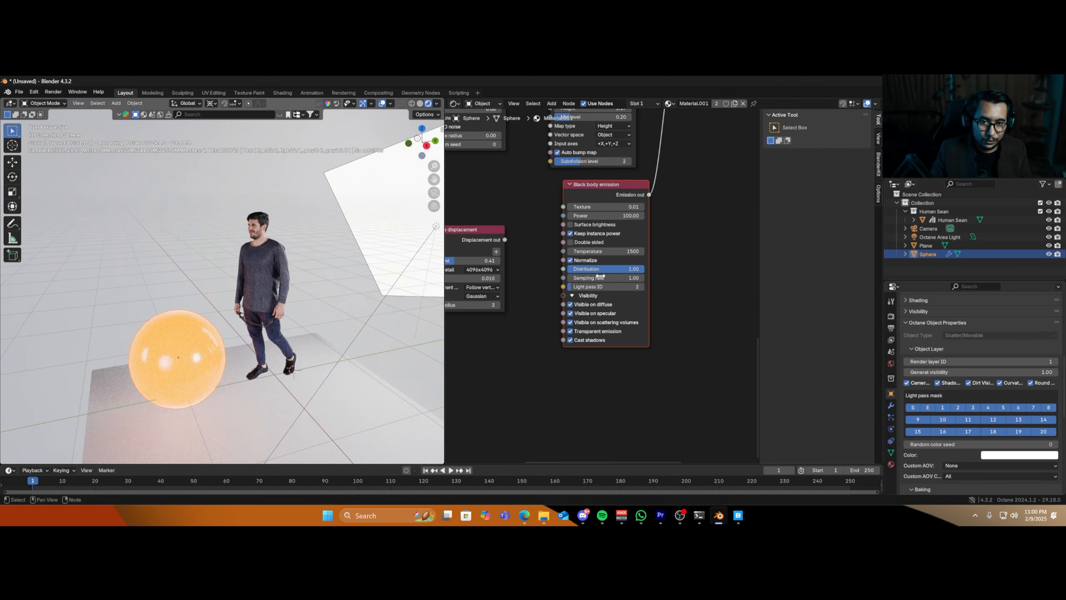
{"action": "middle_click_drag", "start_coordinate": [680, 220], "coordinate": [599, 329]}
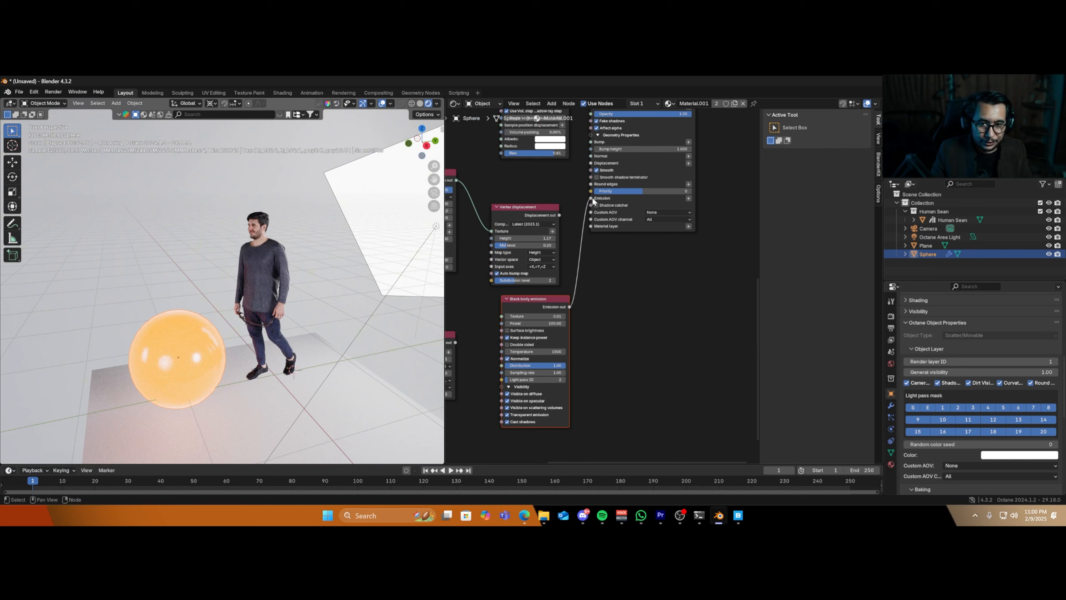
{"action": "left_click_drag", "start_coordinate": [592, 196], "coordinate": [566, 198]}
{"action": "left_click_drag", "start_coordinate": [523, 303], "coordinate": [489, 304]}
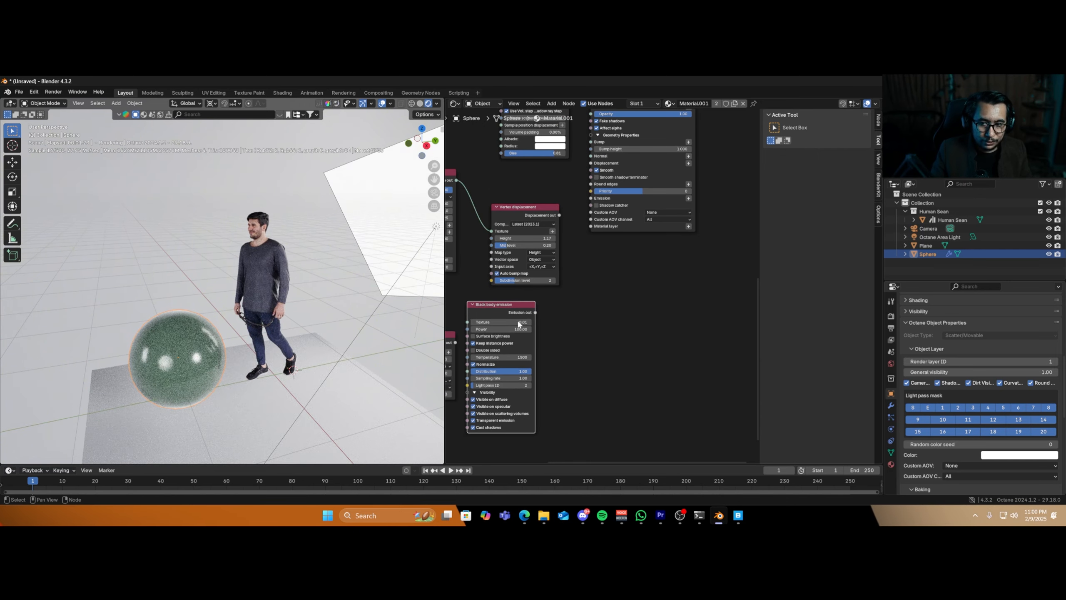
- Add a Texture emission node to the Universal material's Emission input and place it beside the Black body emission
{"action": "scroll", "coordinate": [659, 253], "scroll_direction": "up", "scroll_amount": 2}
{"action": "middle_click_drag", "start_coordinate": [659, 253], "coordinate": [561, 401]}
{"action": "scroll", "coordinate": [580, 386], "scroll_direction": "up", "scroll_amount": 2}
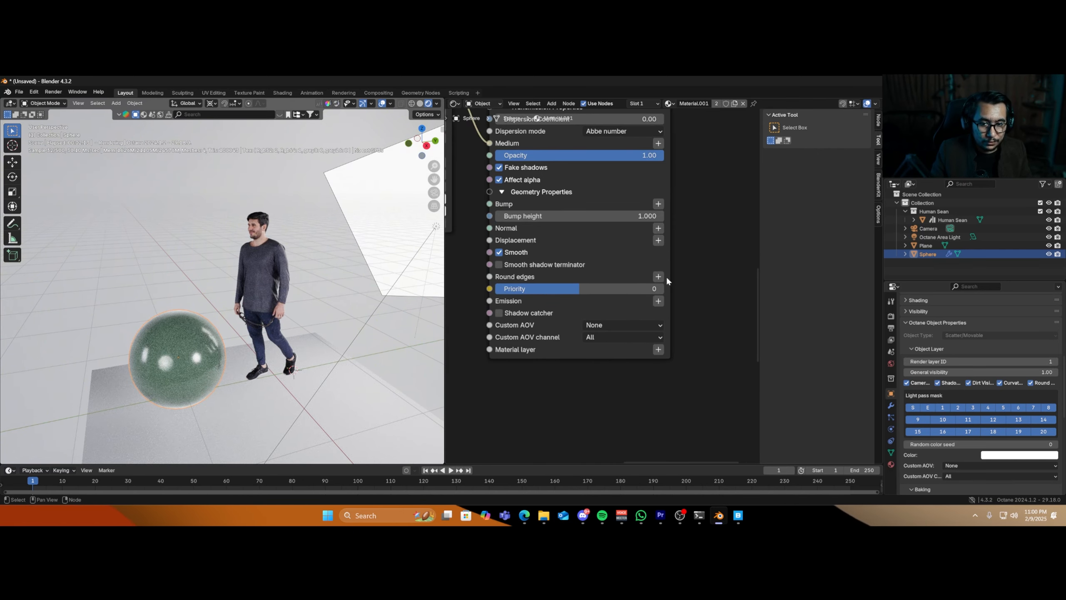
{"action": "left_click", "coordinate": [661, 301]}
{"action": "mouse_move", "coordinate": [663, 304]}
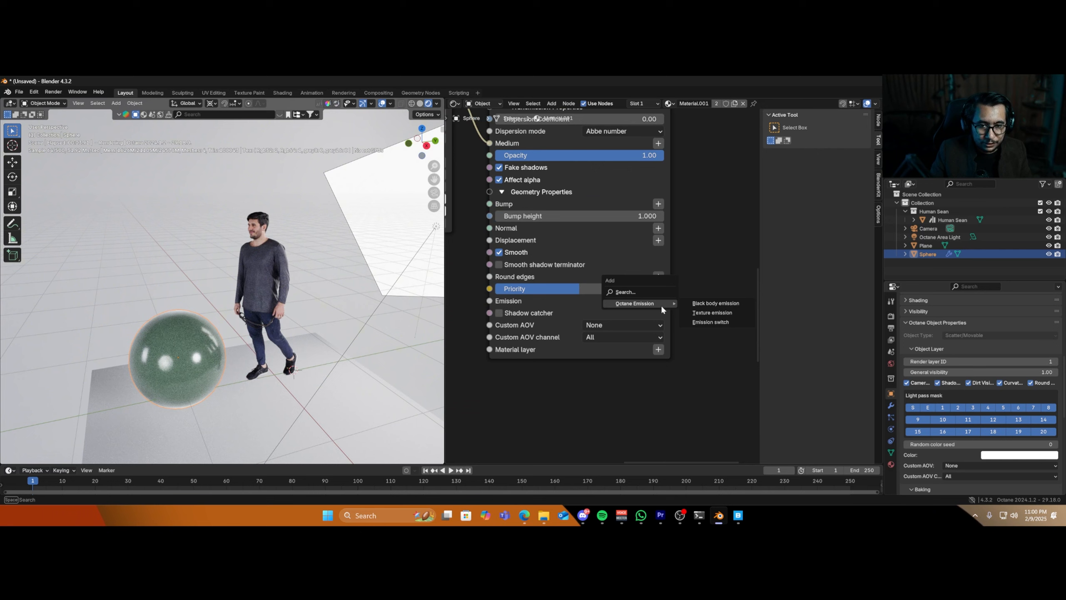
{"action": "left_click", "coordinate": [701, 315]}
{"action": "left_click", "coordinate": [689, 270]}
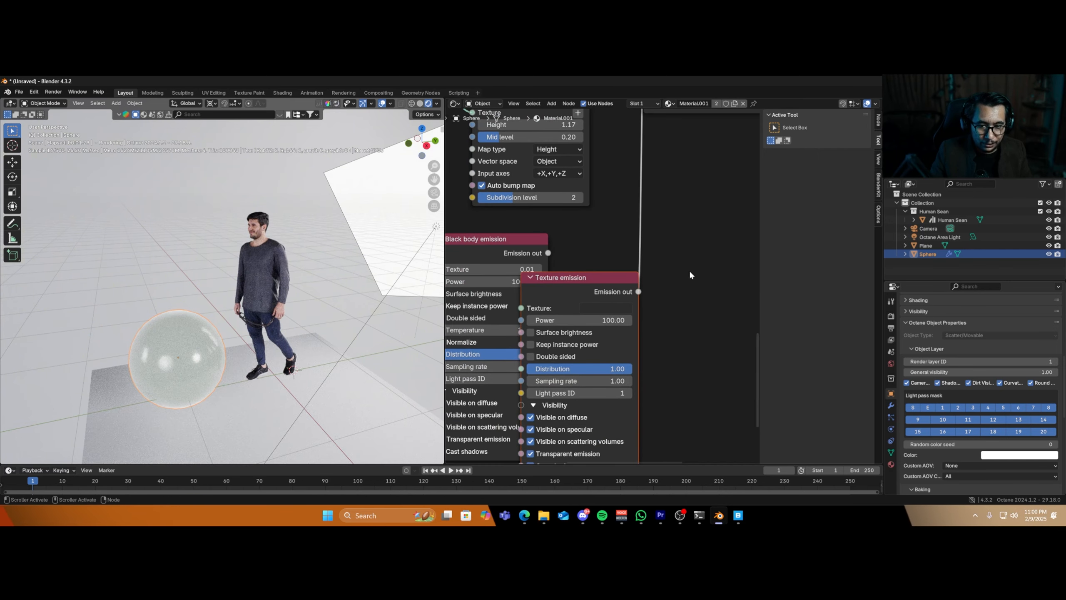
{"action": "left_click_drag", "start_coordinate": [592, 278], "coordinate": [660, 219]}
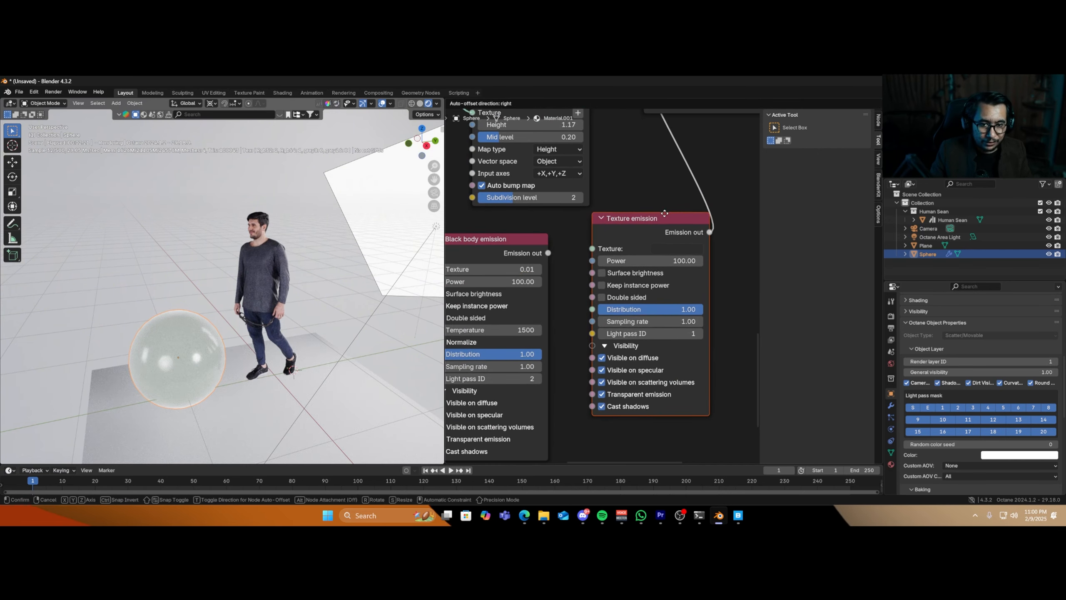
- Delete the Texture emission node
{"action": "scroll", "coordinate": [660, 219], "scroll_direction": "down", "scroll_amount": 3}
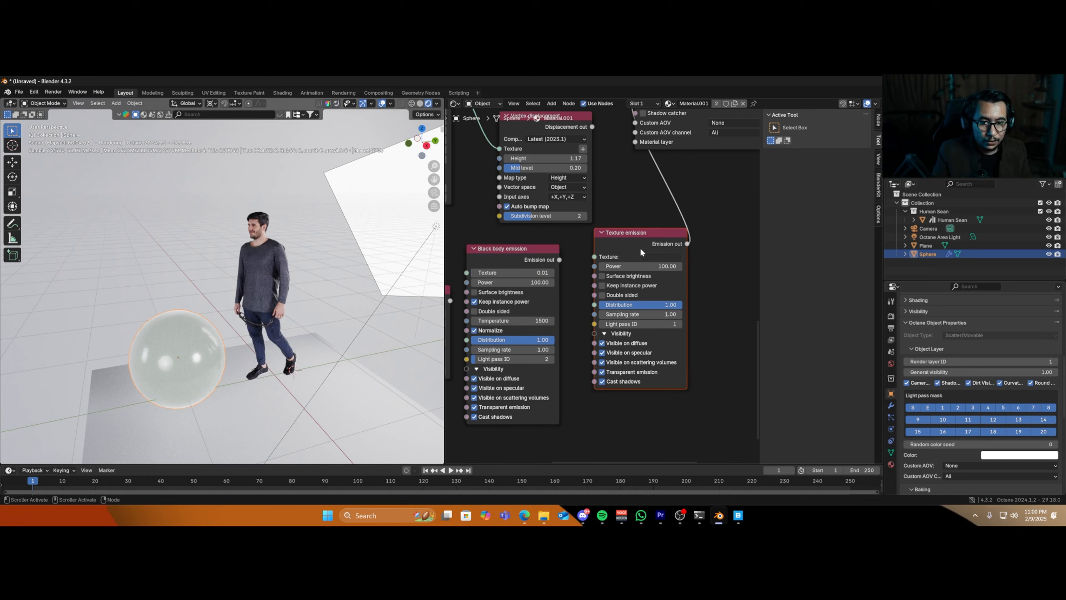
{"action": "key", "text": "x"}
- Try Shadow catcher on the sphere's Universal material and turn it off again
{"action": "middle_click_drag", "start_coordinate": [686, 255], "coordinate": [588, 345]}
{"action": "scroll", "coordinate": [588, 345], "scroll_direction": "up", "scroll_amount": 4}
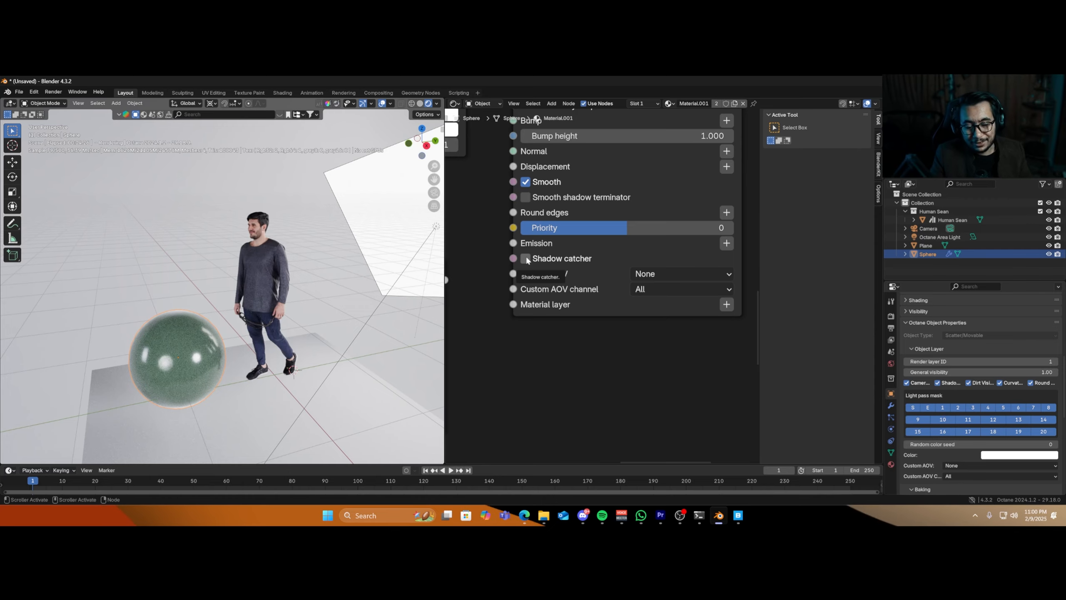
{"action": "left_click", "coordinate": [526, 258]}
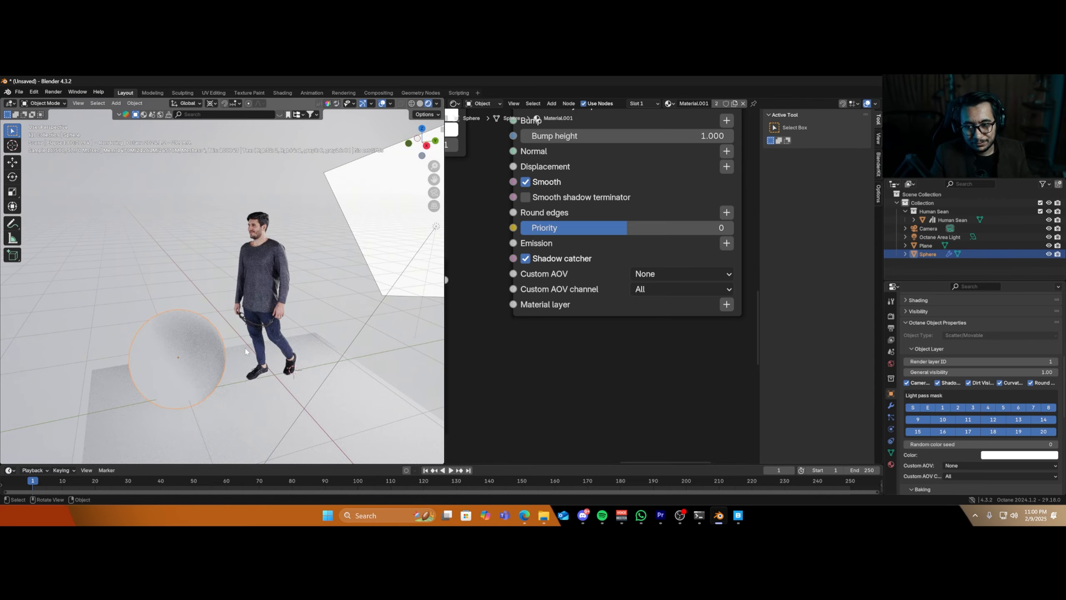
{"action": "middle_click_drag", "start_coordinate": [246, 352], "coordinate": [154, 341]}
{"action": "left_click", "coordinate": [153, 341]}
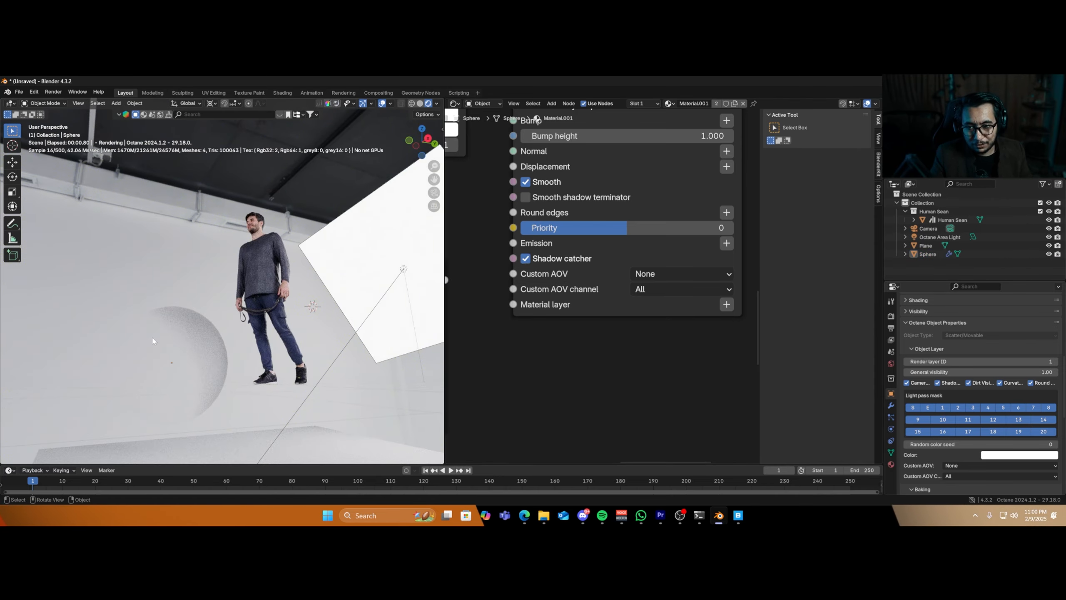
{"action": "middle_click_drag", "start_coordinate": [135, 404], "coordinate": [298, 289]}
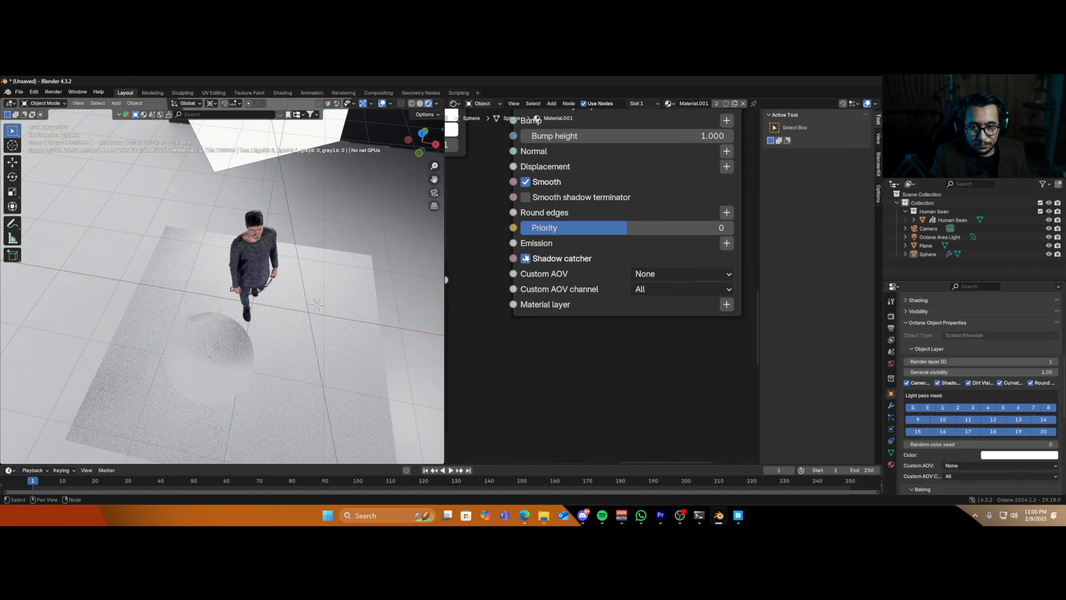
{"action": "left_click", "coordinate": [525, 258]}
{"action": "scroll", "coordinate": [585, 325], "scroll_direction": "up", "scroll_amount": 1}
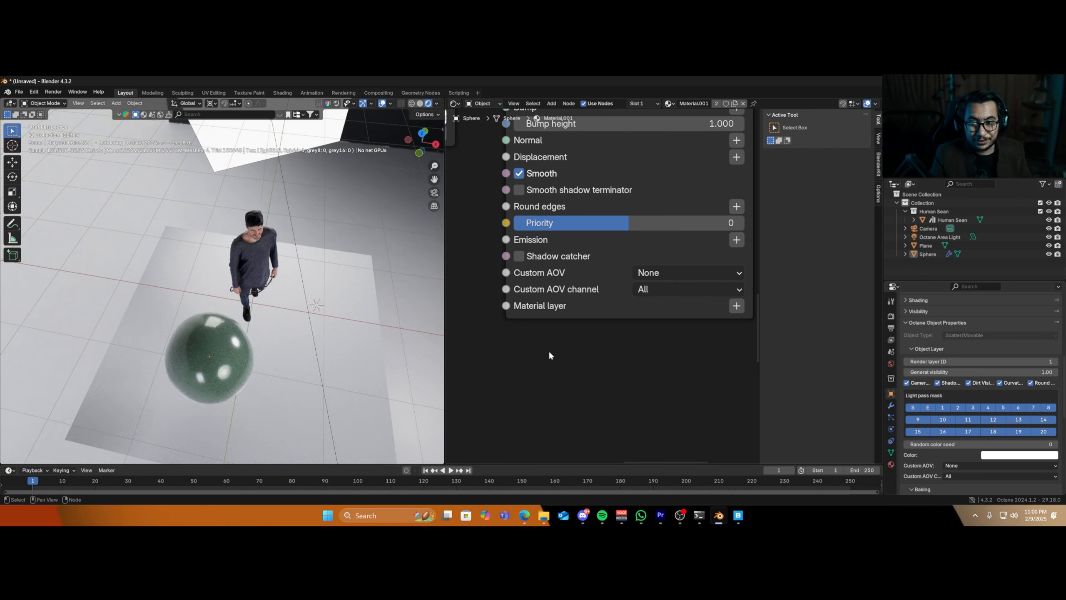
{"action": "scroll", "coordinate": [549, 355], "scroll_direction": "down", "scroll_amount": 6}
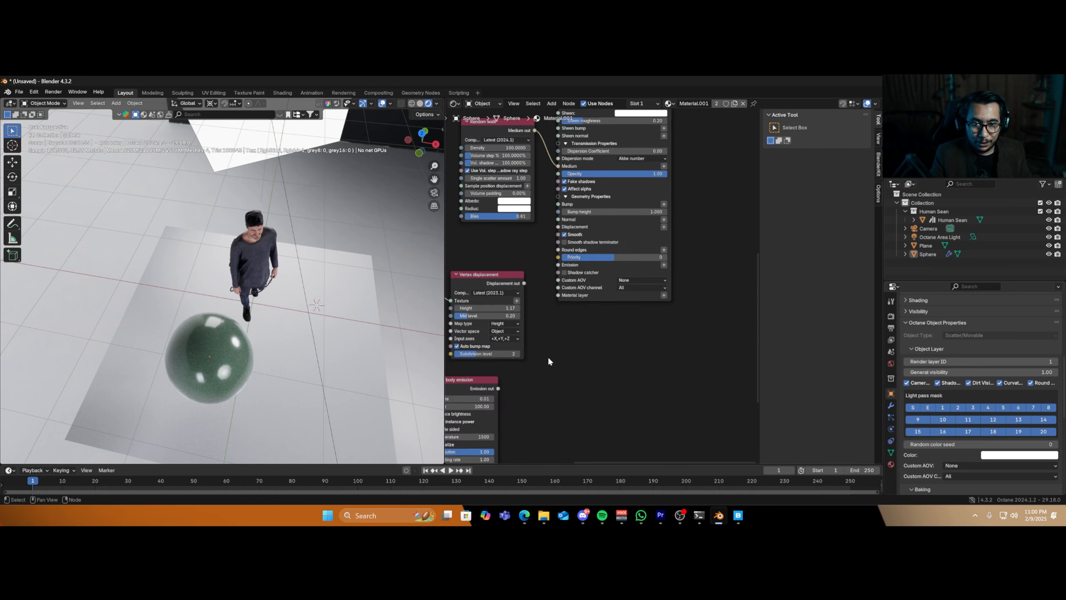
{"action": "middle_click_drag", "start_coordinate": [590, 229], "coordinate": [578, 256]}
{"action": "scroll", "coordinate": [565, 281], "scroll_direction": "up", "scroll_amount": 9}
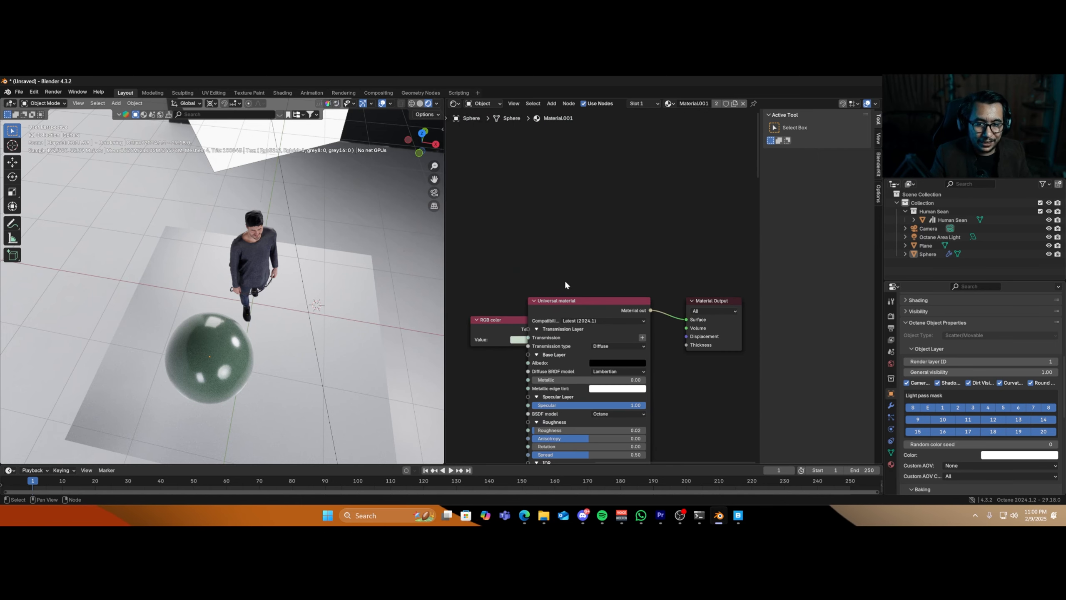